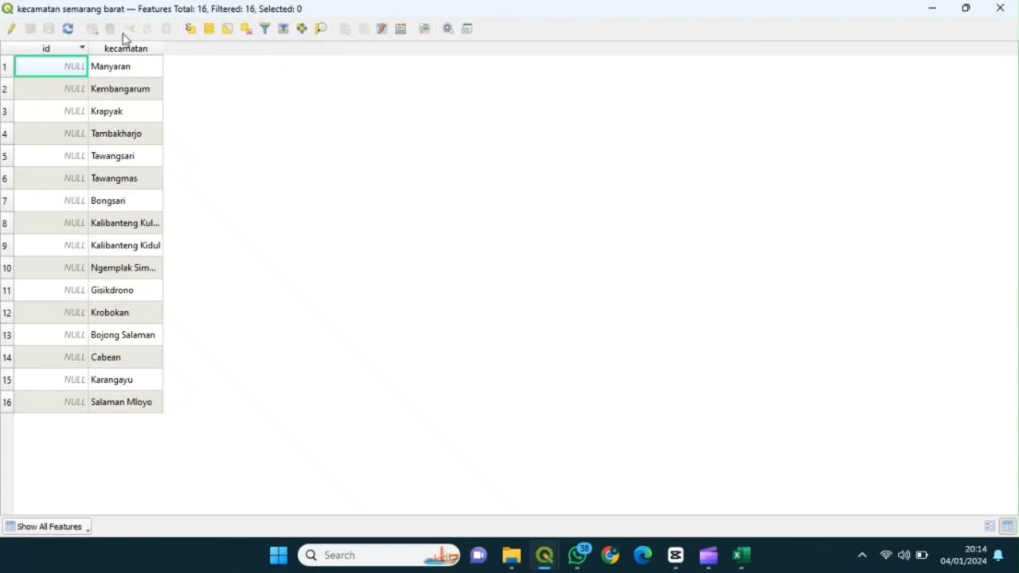
# Enable editing on the attribute table and add a 64-bit integer field named Laki_19 with length 21.
pyautogui.click(15, 35)
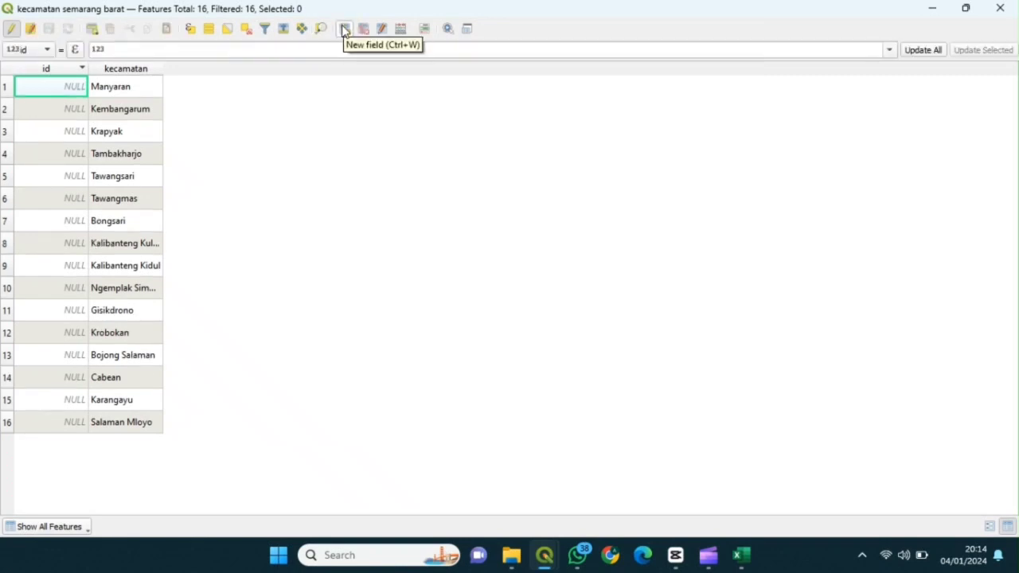
pyautogui.click(344, 30)
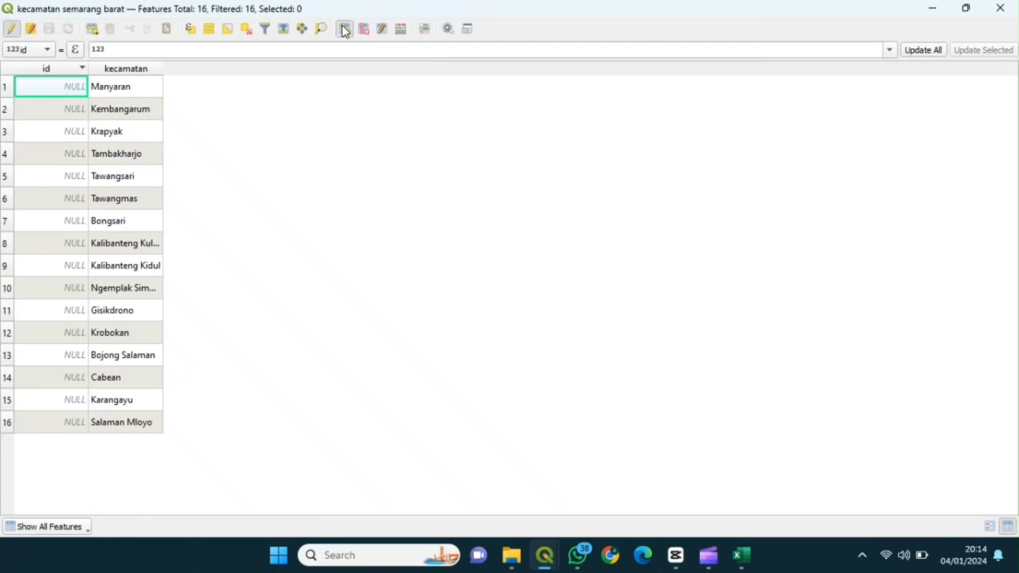
pyautogui.press('capslock')
pyautogui.write('L')
pyautogui.press('capslock')
pyautogui.write('a')
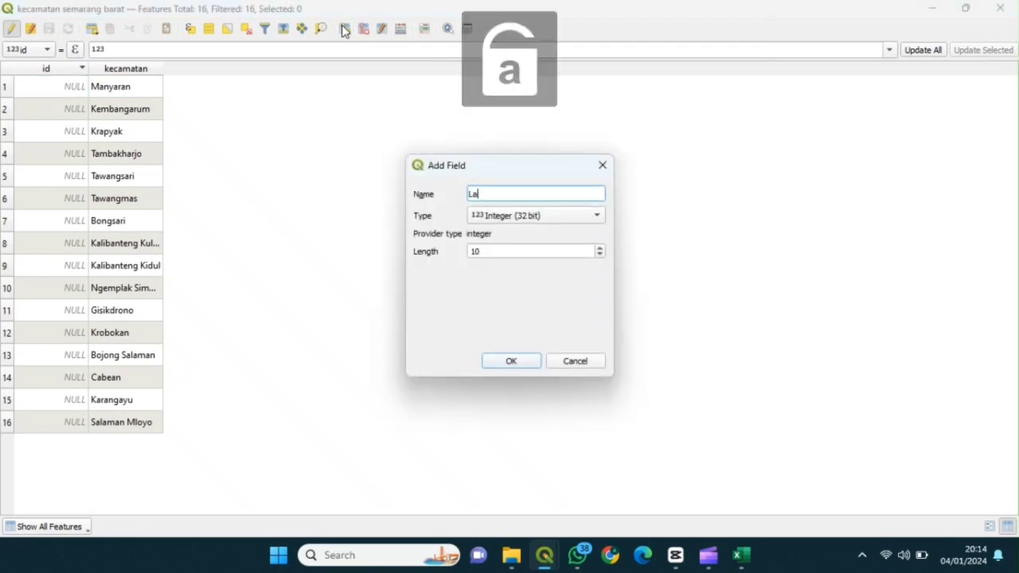
pyautogui.write('ki_19')
pyautogui.click(533, 215)
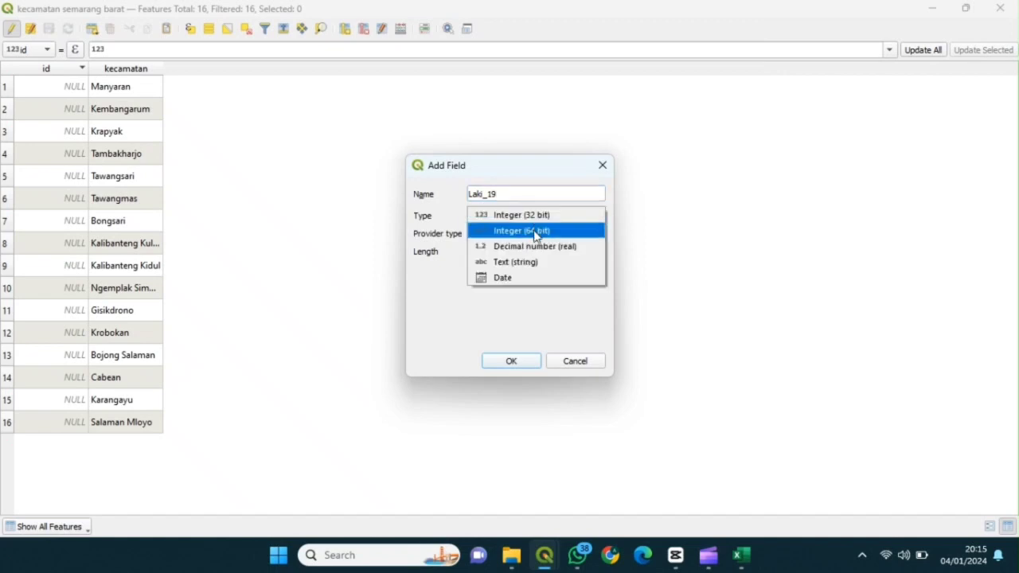
pyautogui.click(533, 231)
pyautogui.moveTo(496, 250); pyautogui.dragTo(468, 253)
pyautogui.write('21')
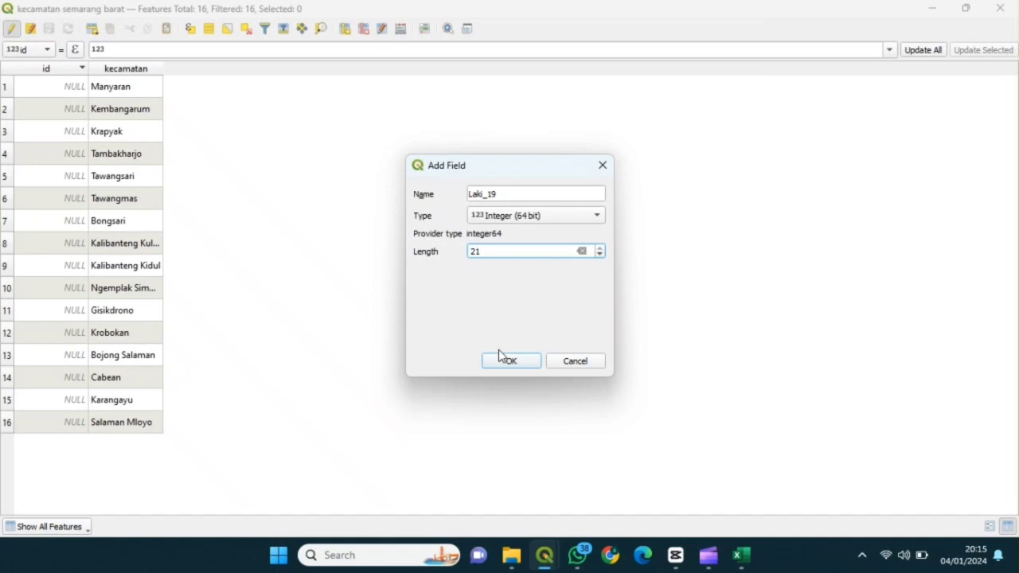
pyautogui.click(498, 359)
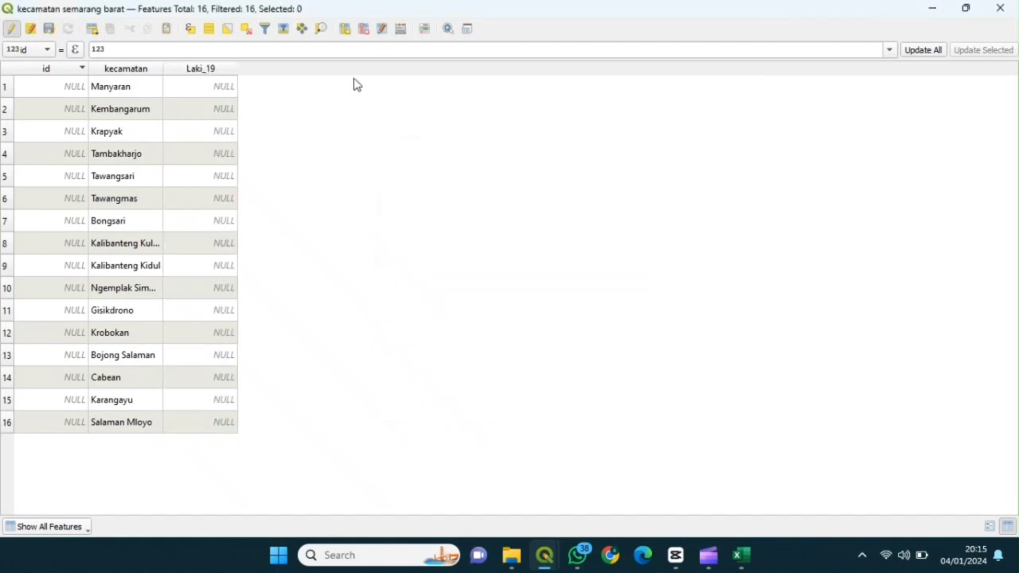
# Add another 64-bit integer field named Per_19 with length 21.
pyautogui.click(345, 32)
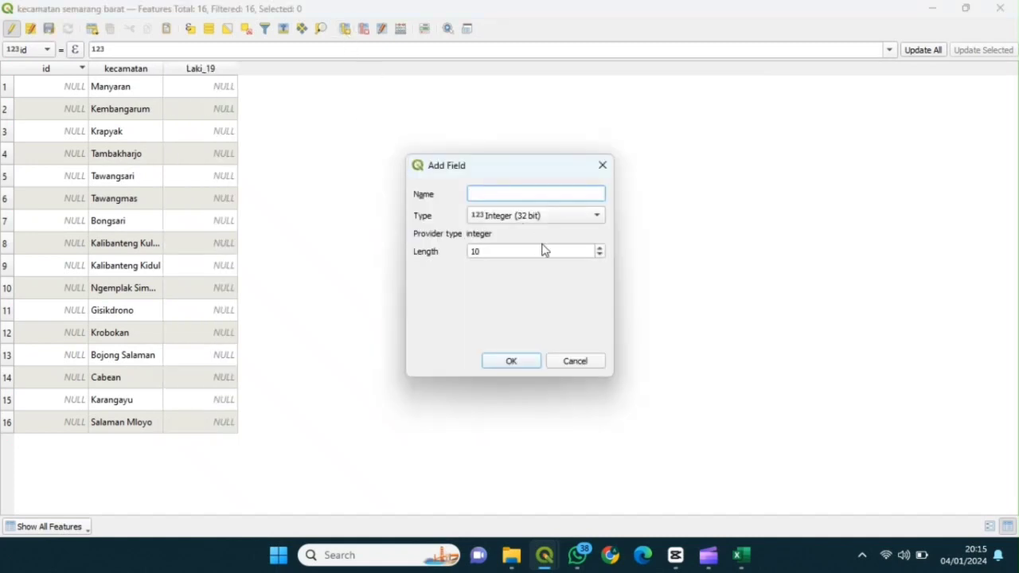
pyautogui.press('capslock')
pyautogui.write('P')
pyautogui.press('capslock')
pyautogui.write('er_19')
pyautogui.click(569, 218)
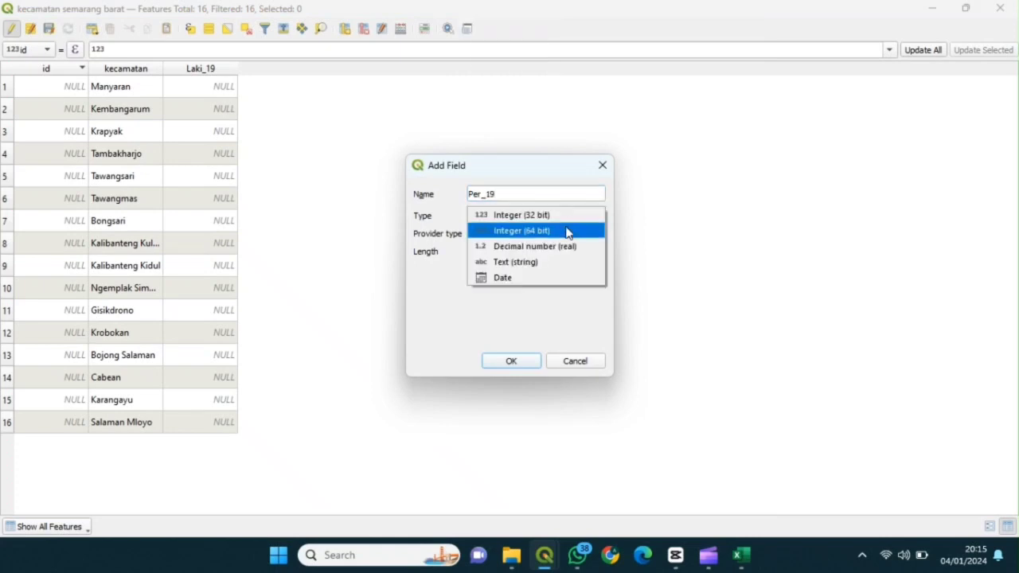
pyautogui.click(568, 231)
pyautogui.click(494, 252)
pyautogui.moveTo(487, 251); pyautogui.dragTo(470, 253)
pyautogui.write('21')
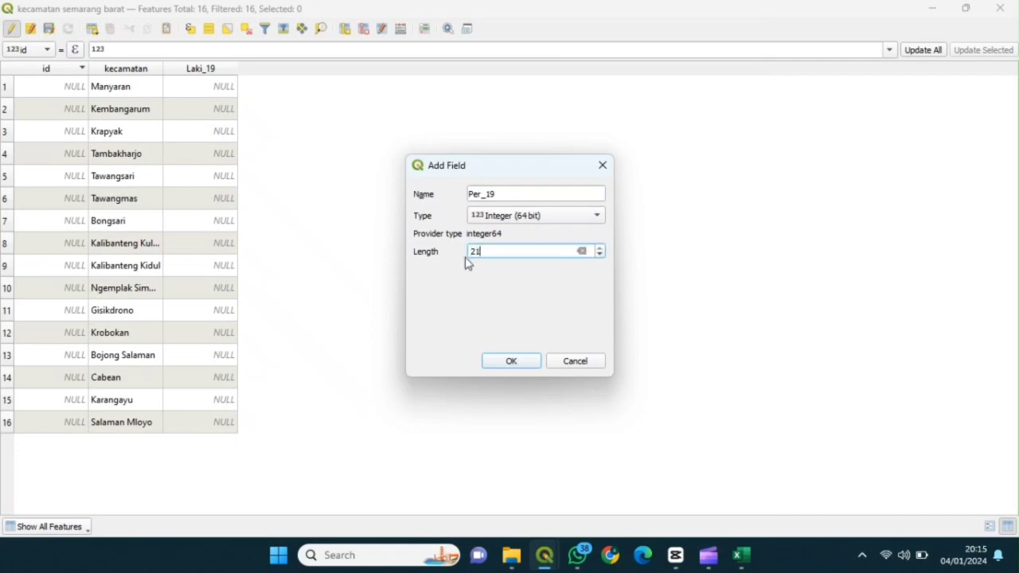
pyautogui.click(510, 364)
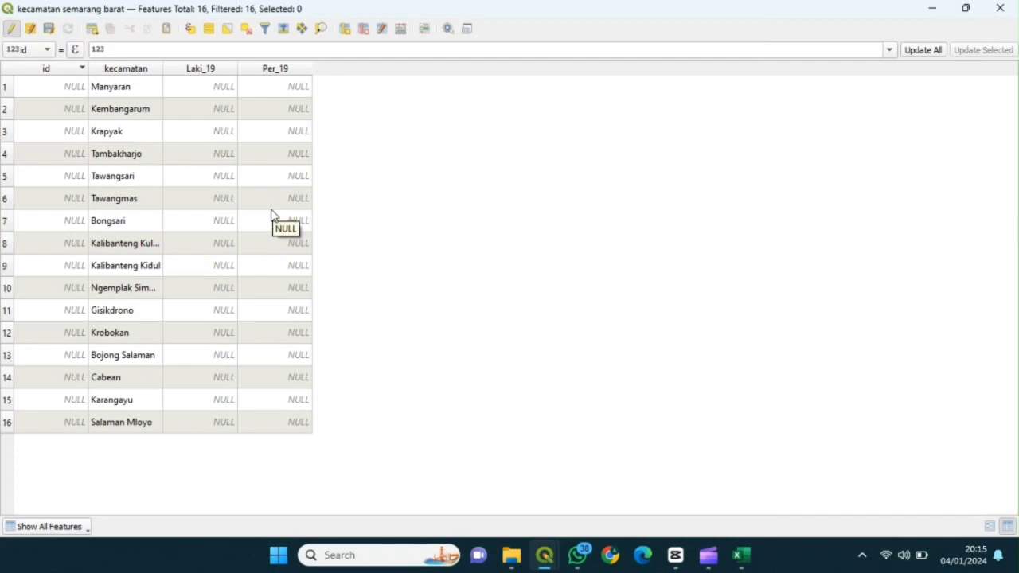
# Place the 2019-2022 population workbook beside the table and fill Laki_19 and Per_19 for Manyaran (7736, 8257) and Kembangarum (8445, 8436).
pyautogui.press('super+Left')
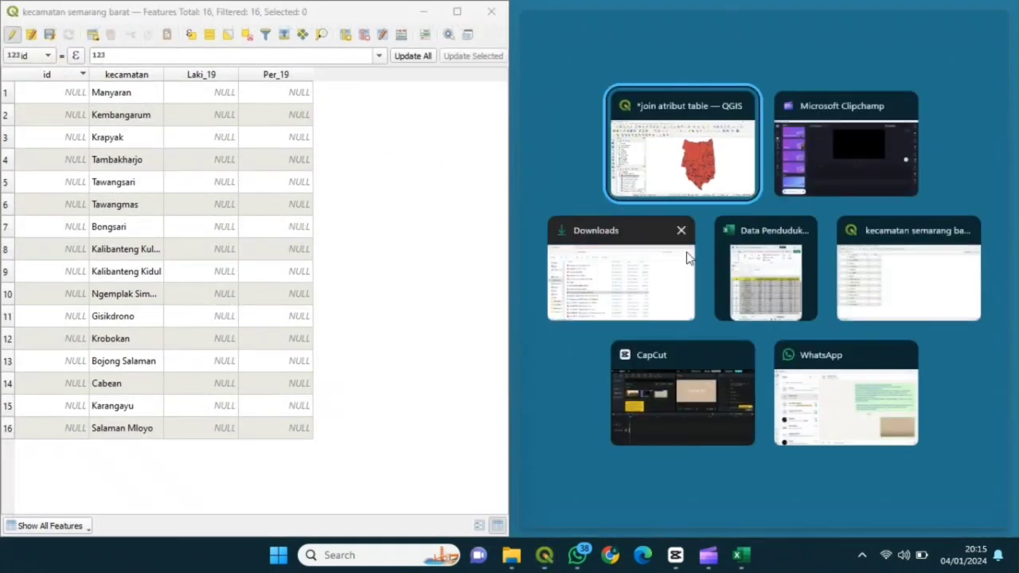
pyautogui.click(758, 265)
pyautogui.doubleClick(219, 96)
pyautogui.write('7736')
pyautogui.doubleClick(303, 94)
pyautogui.write('8257')
pyautogui.doubleClick(226, 118)
pyautogui.write('8445')
pyautogui.doubleClick(298, 115)
pyautogui.write('8436')
# Fill Laki_19 and Per_19 for Krapyak (3655, 3799), Tambakharjo (1290, 1519) and Tawangsari (3527, 3451).
pyautogui.doubleClick(226, 137)
pyautogui.write('3655')
pyautogui.doubleClick(274, 136)
pyautogui.write('3799')
pyautogui.doubleClick(228, 157)
pyautogui.write('1290')
pyautogui.doubleClick(249, 160)
pyautogui.write('1519')
pyautogui.doubleClick(227, 181)
pyautogui.write('3527')
pyautogui.doubleClick(246, 183)
pyautogui.write('3451')
# Fill Laki_19 and Per_19 for Tawangmas (3965, 4248), Bongsari (7451, 7935) and Kalibanteng Kulon (3920, 3713).
pyautogui.doubleClick(230, 204)
pyautogui.write('3965')
pyautogui.doubleClick(275, 204)
pyautogui.write('4248')
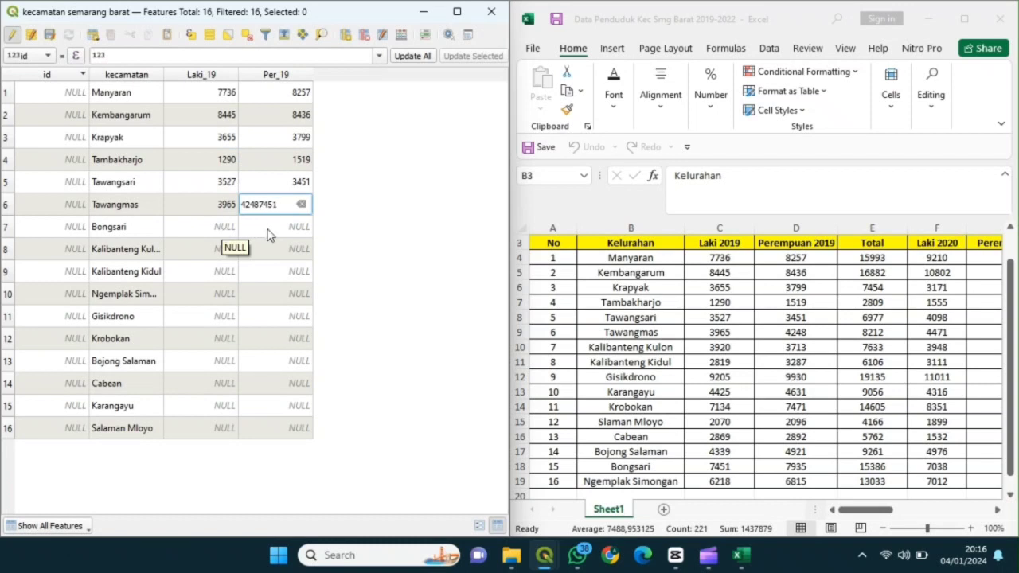
pyautogui.doubleClick(227, 227)
pyautogui.write('7451')
pyautogui.doubleClick(262, 227)
pyautogui.write('7935')
pyautogui.doubleClick(226, 249)
pyautogui.write('3920')
pyautogui.doubleClick(251, 249)
pyautogui.write('3713')
# Fill Laki_19 and Per_19 for Kalibanteng Kidul (2819, 3287), Ngemplak Simongan (6218, 6815) and Gisikdrono (9205, 9930).
pyautogui.doubleClick(227, 272)
pyautogui.write('2819')
pyautogui.doubleClick(278, 271)
pyautogui.write('3287')
pyautogui.doubleClick(219, 294)
pyautogui.write('6218')
pyautogui.doubleClick(286, 294)
pyautogui.write('6815')
pyautogui.doubleClick(227, 316)
pyautogui.write('9205')
pyautogui.doubleClick(273, 316)
pyautogui.write('9930')
# Fill Laki_19 and Per_19 for Krobokan (7134, 7471), Bojong Salaman (4339, 4921) and Cabean (2869, 2892).
pyautogui.doubleClick(227, 338)
pyautogui.write('7134')
pyautogui.doubleClick(301, 339)
pyautogui.write('7471')
pyautogui.doubleClick(227, 361)
pyautogui.write('4339')
pyautogui.doubleClick(268, 361)
pyautogui.write('4921')
pyautogui.doubleClick(224, 383)
pyautogui.write('2869')
pyautogui.doubleClick(266, 382)
pyautogui.write('2892')
# Fill Laki_19 and Per_19 for Karangayu (4425, 4631) and Salaman Mloyo (2070, 2096).
pyautogui.doubleClick(217, 406)
pyautogui.write('4425')
pyautogui.doubleClick(255, 406)
pyautogui.write('4631')
pyautogui.doubleClick(227, 428)
pyautogui.write('2070')
pyautogui.doubleClick(277, 431)
pyautogui.write('2096')
pyautogui.press('Return')
# Restore the attribute table to full screen, save its edits and turn off editing.
pyautogui.click(457, 11)
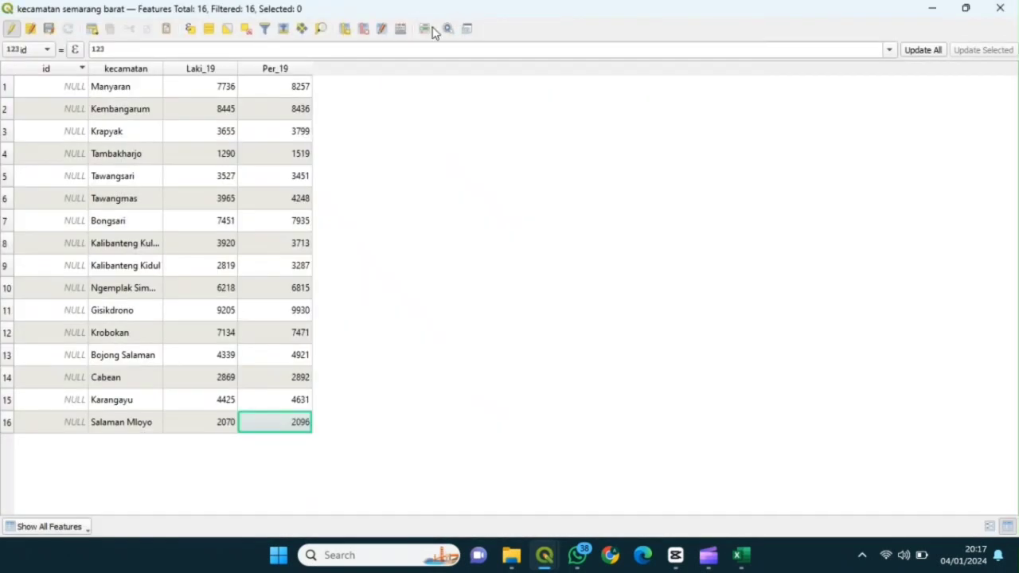
pyautogui.click(49, 28)
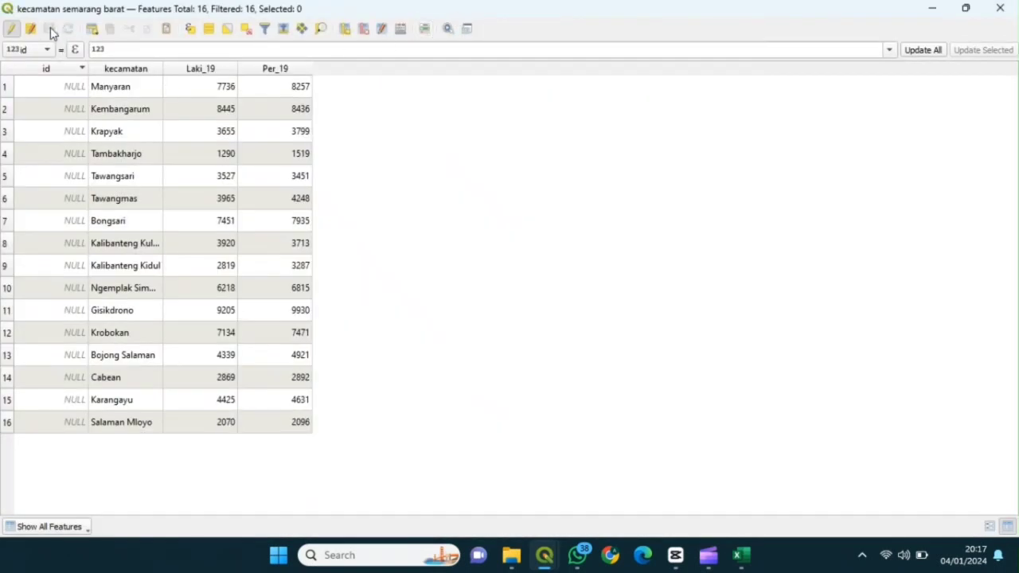
pyautogui.click(11, 29)
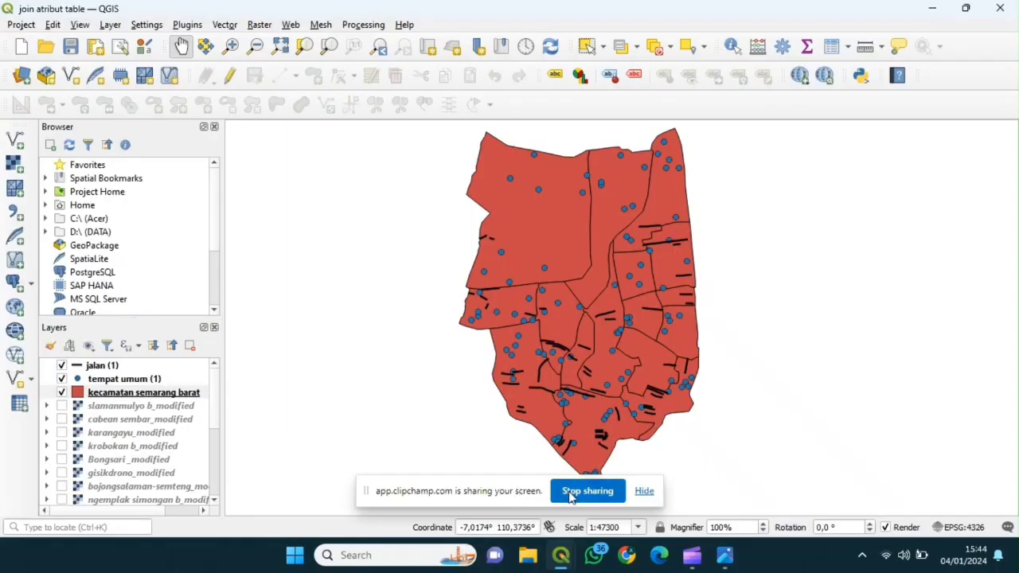
# Look up the Spreadsheet Layers plugin among all plugins and check which panels and toolbars are enabled.
pyautogui.click(644, 490)
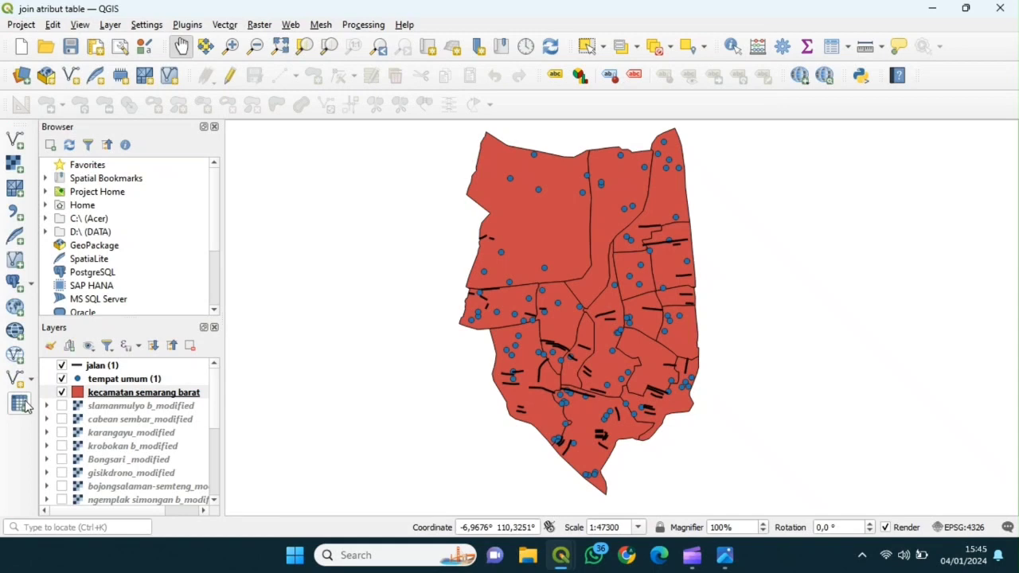
pyautogui.click(199, 30)
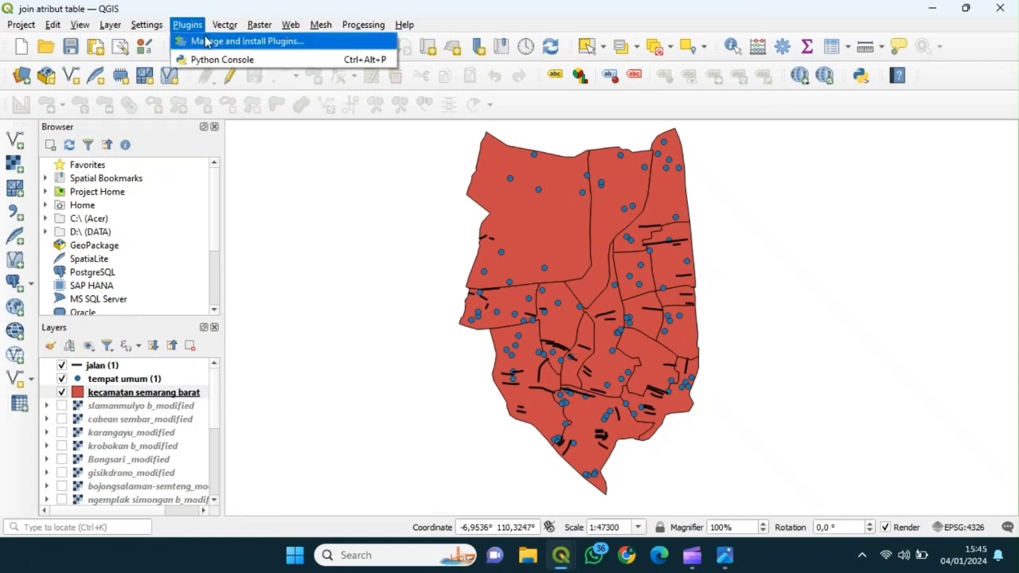
pyautogui.click(205, 42)
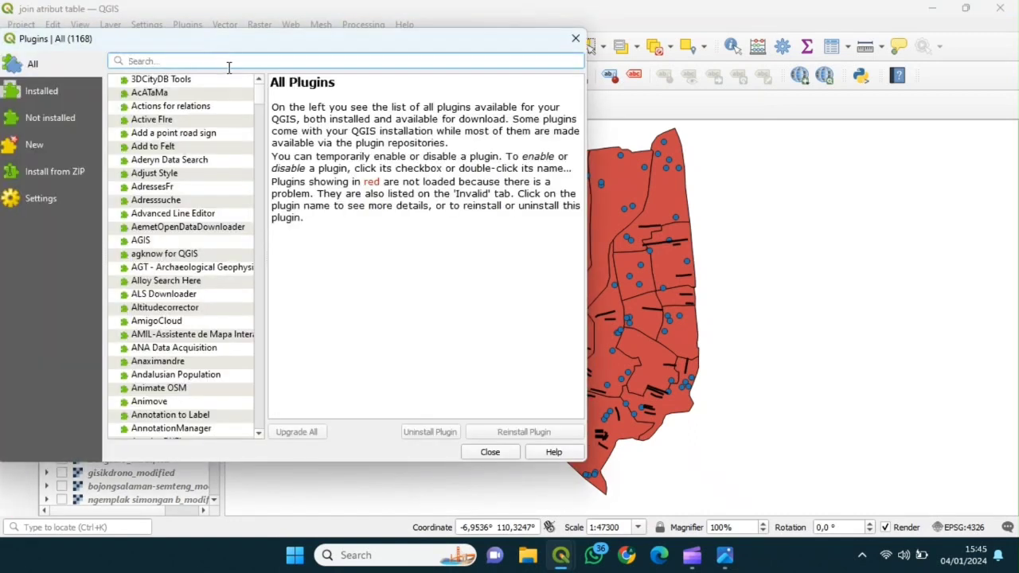
pyautogui.write('spreadsheet layers')
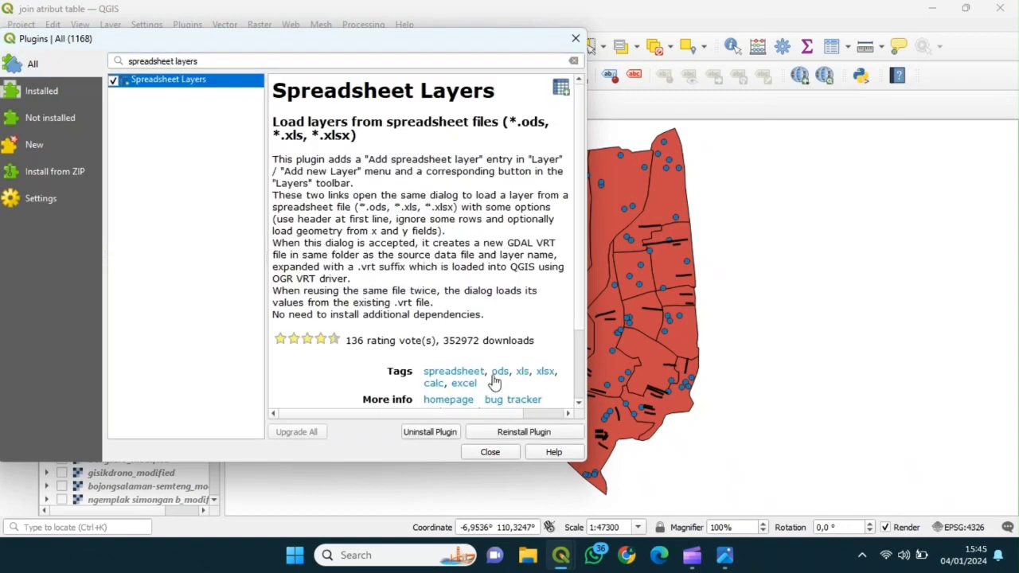
pyautogui.click(491, 453)
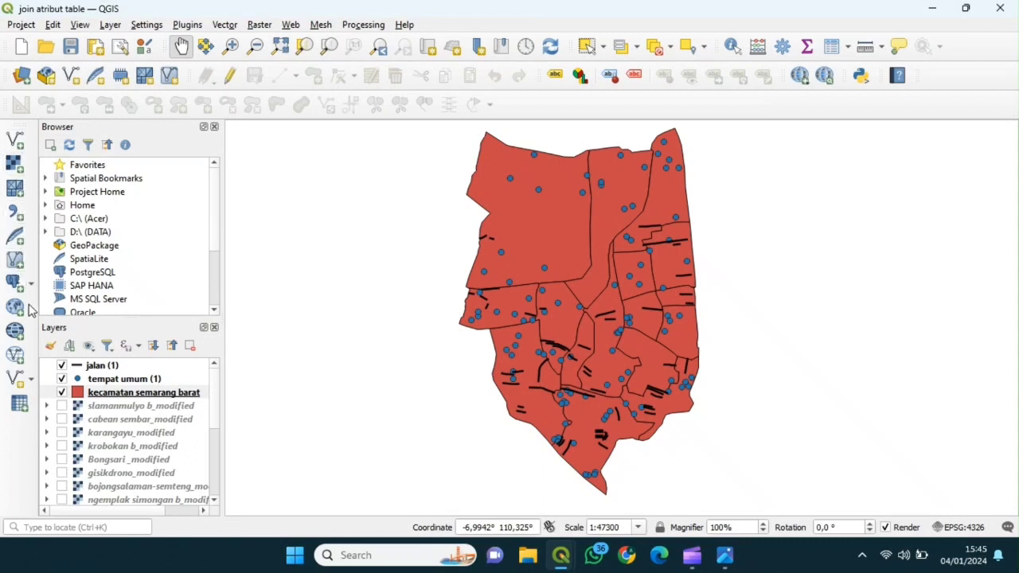
pyautogui.rightClick(735, 114)
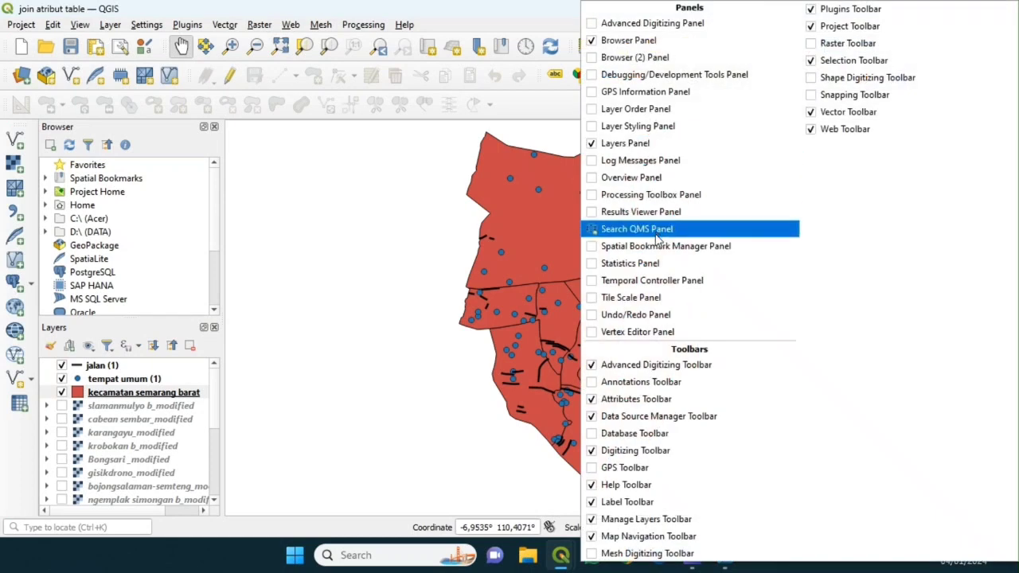
pyautogui.click(517, 495)
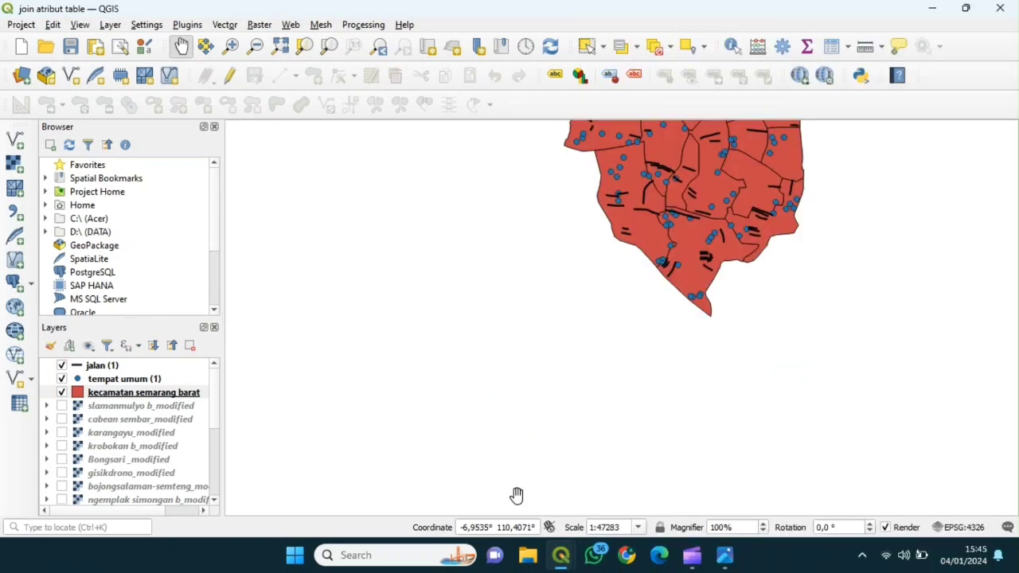
# Create a layer from Sheet1 of the spreadsheet file Data Penduduk Kec.Smg Barat in Downloads.
pyautogui.click(24, 403)
pyautogui.click(783, 45)
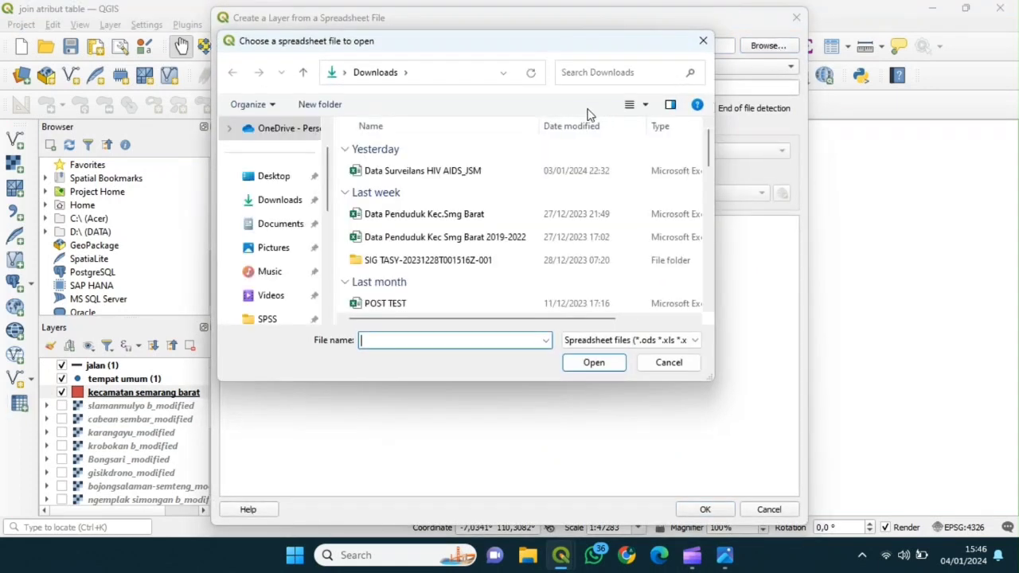
pyautogui.click(461, 222)
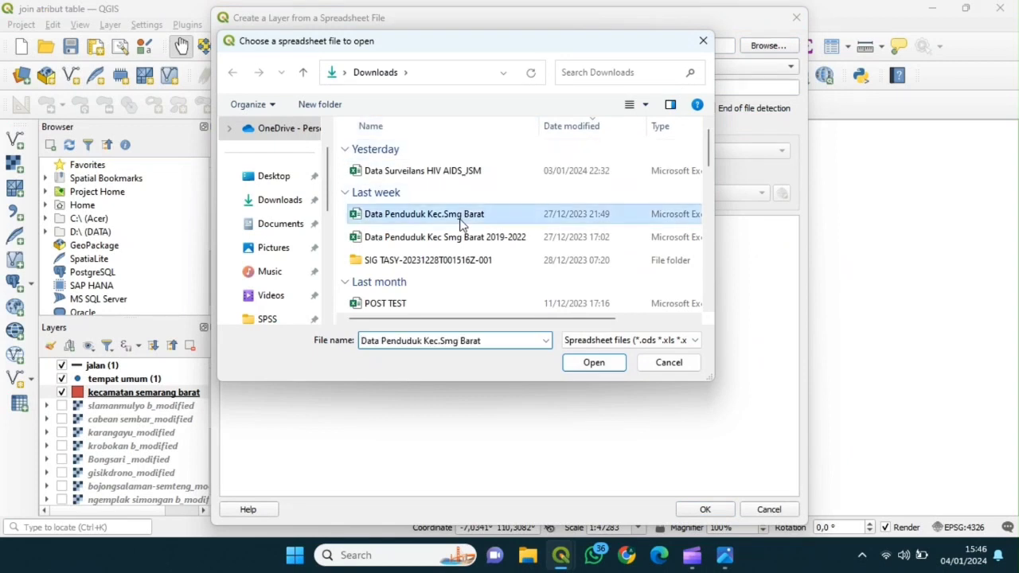
pyautogui.click(593, 363)
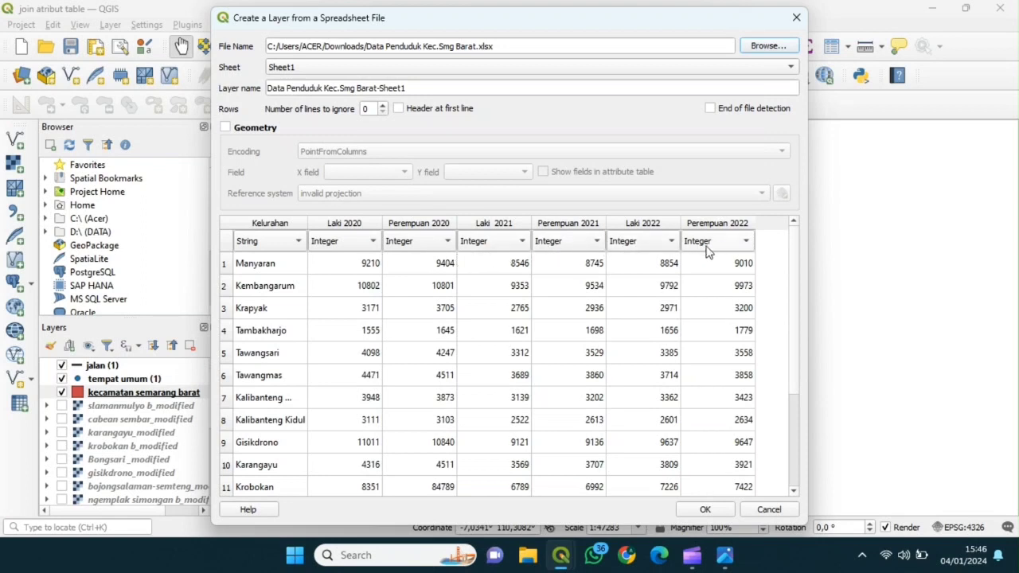
pyautogui.click(706, 510)
# Start a vector join on the kecamatan semarang barat layer, matching join field Kelurahan to target field kecamatan.
pyautogui.click(199, 407)
pyautogui.rightClick(200, 410)
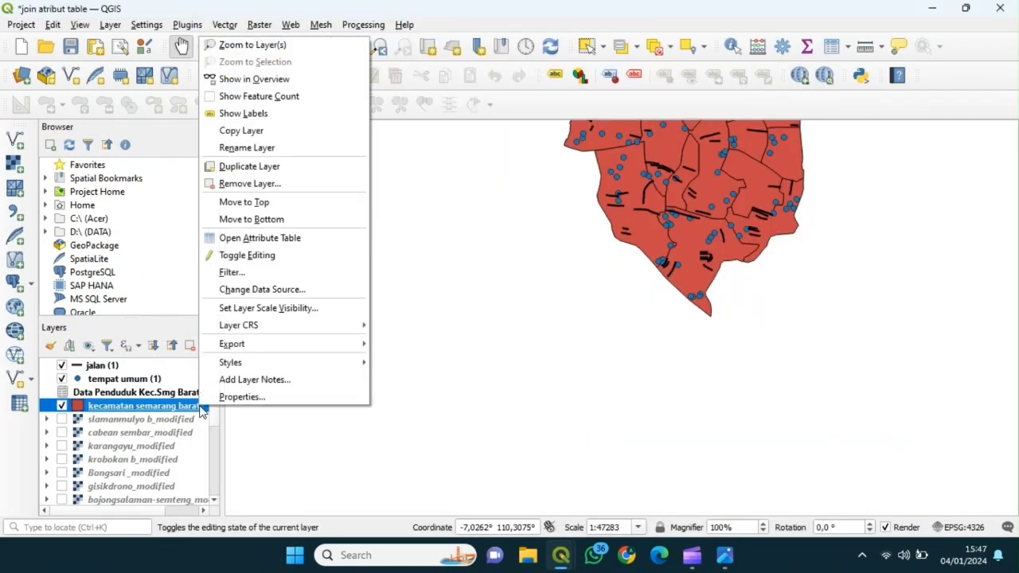
pyautogui.click(239, 397)
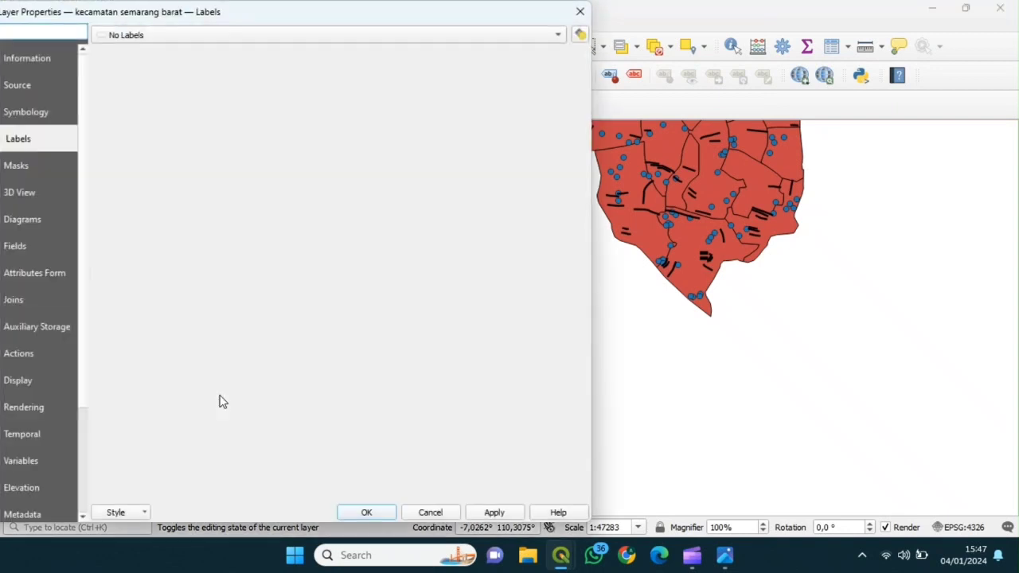
pyautogui.click(13, 301)
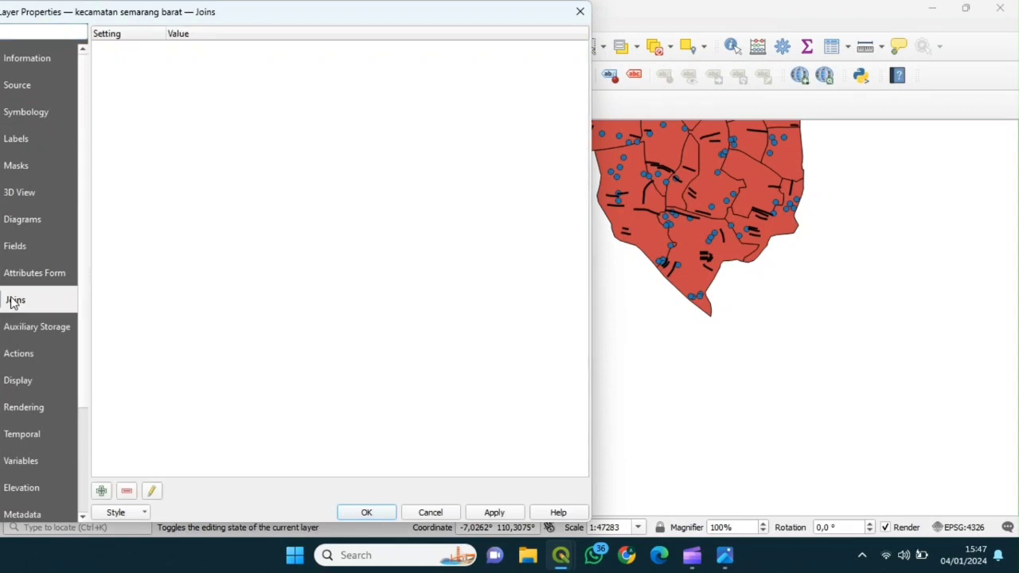
pyautogui.click(103, 491)
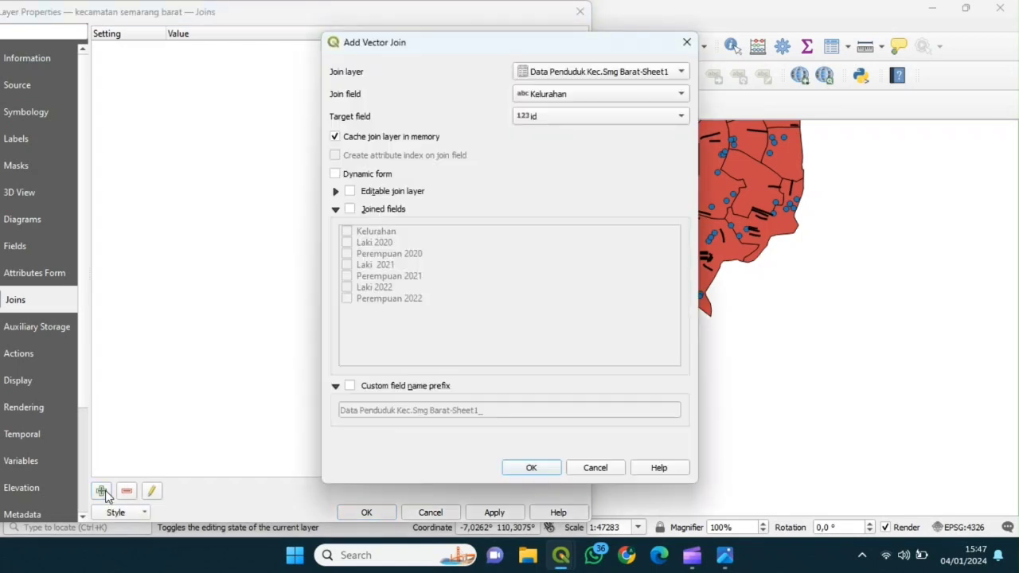
pyautogui.click(558, 122)
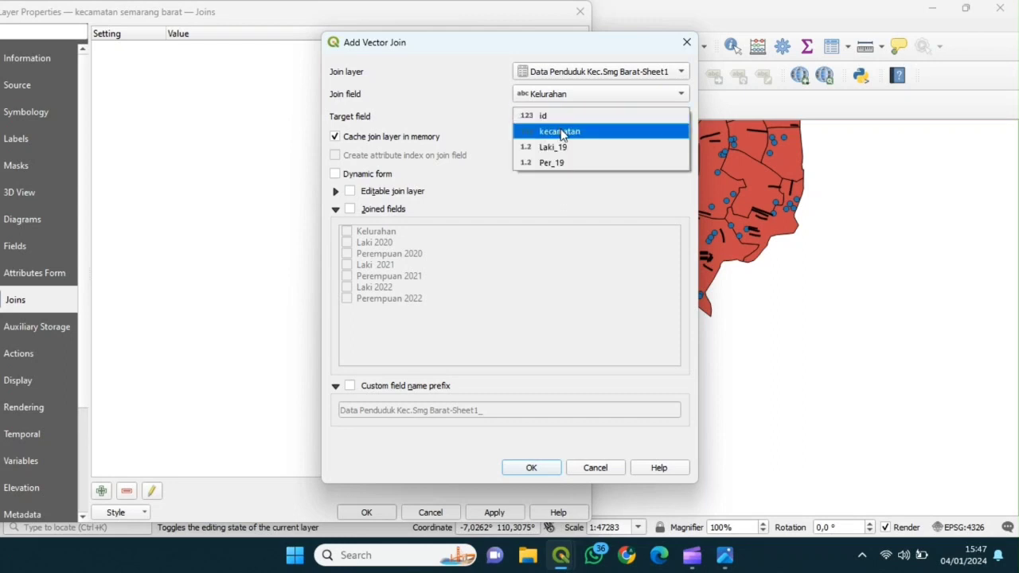
pyautogui.click(561, 132)
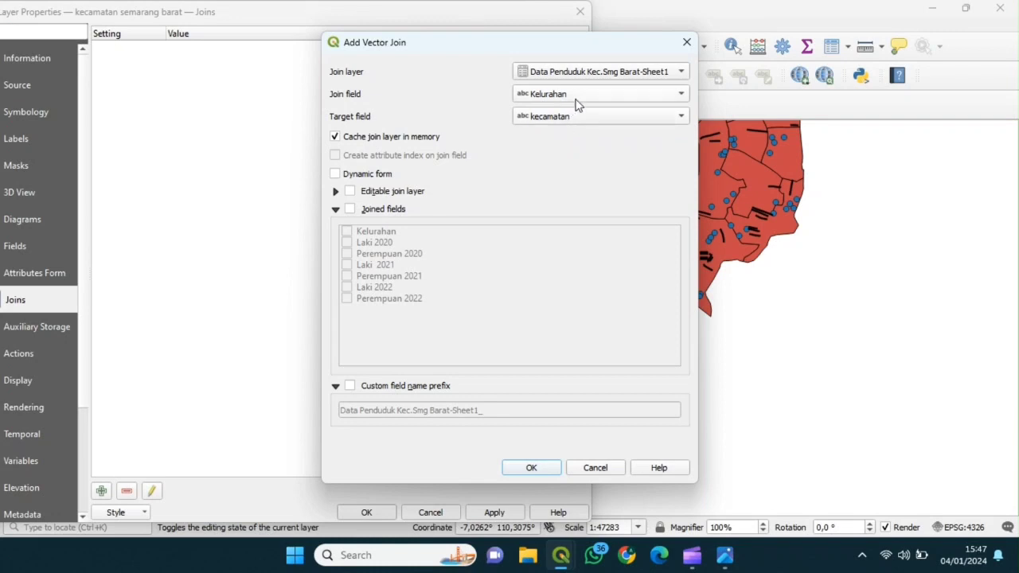
pyautogui.click(578, 101)
pyautogui.click(577, 98)
# Limit the joined fields to Laki and Perempuan for 2020, 2021 and 2022, and add the join with prefix "jumlah Data Penduduk Kec.Smg Barat-Sheet1_".
pyautogui.click(351, 210)
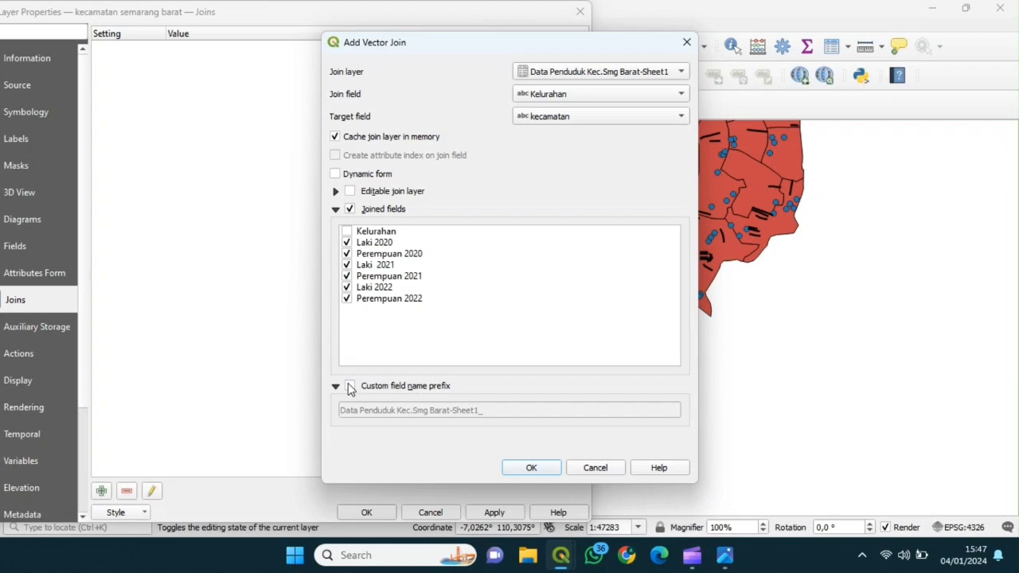
pyautogui.click(350, 386)
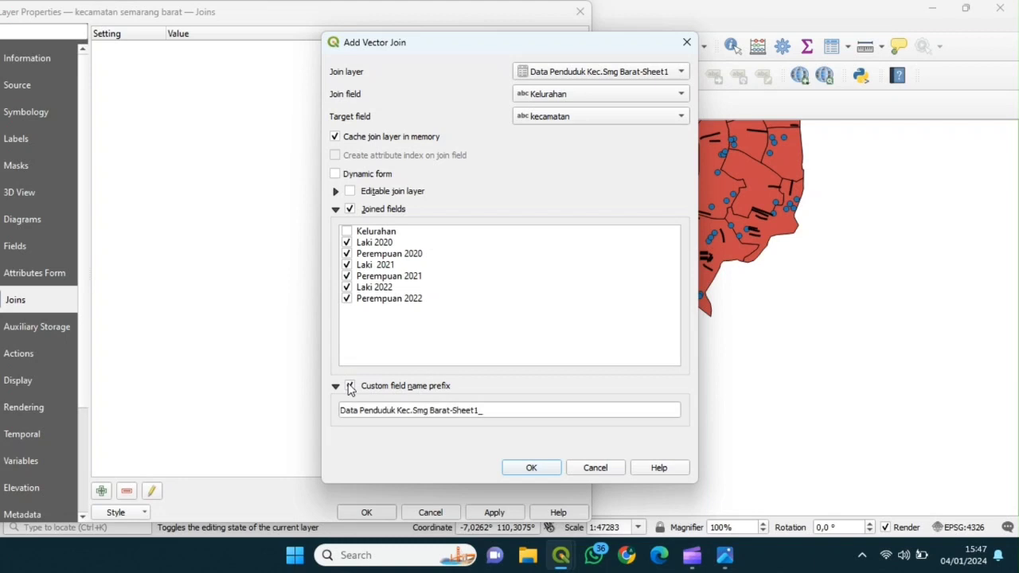
pyautogui.click(342, 410)
pyautogui.write('jumlah')
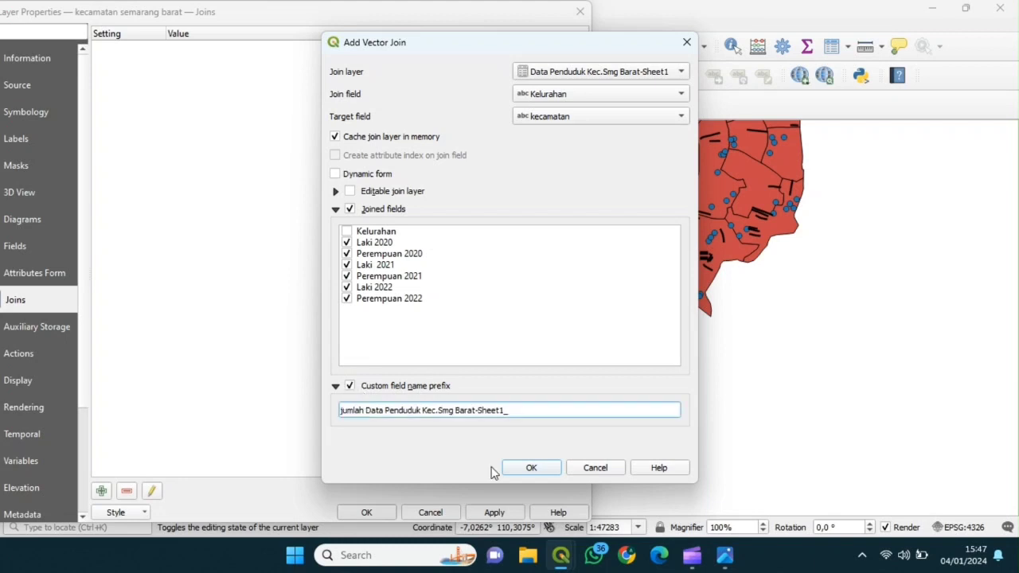
pyautogui.click(529, 468)
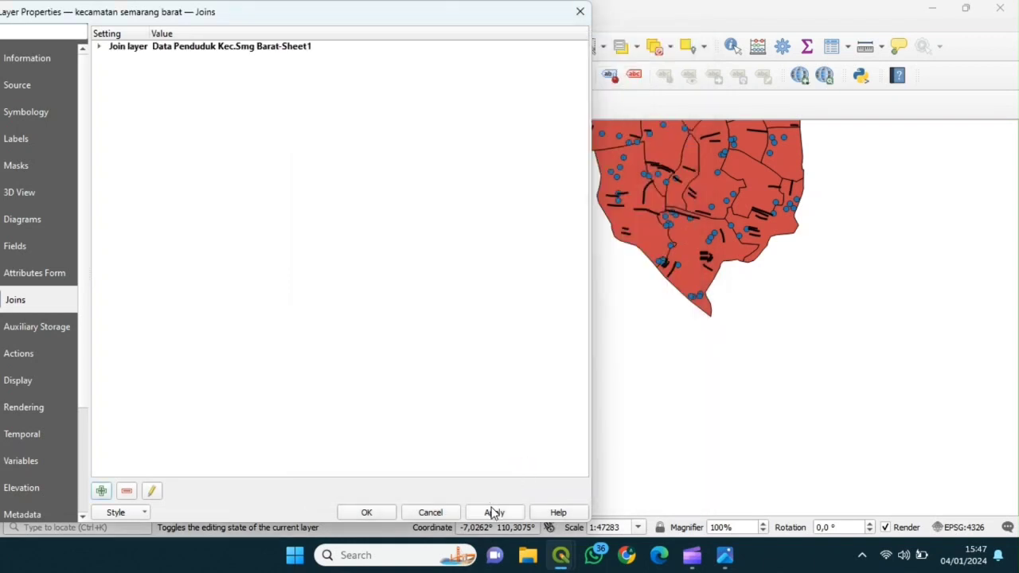
# Accept the join and export the kecamatan semarang barat layer as an ESRI Shapefile named jumlah penduduk semarang barat.
pyautogui.click(382, 515)
pyautogui.rightClick(168, 407)
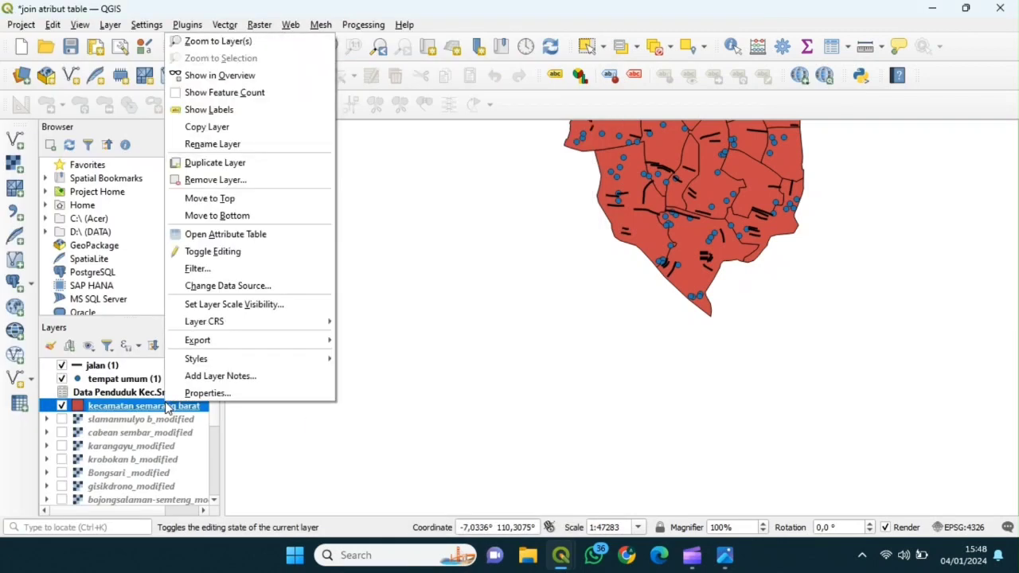
pyautogui.moveTo(195, 348)
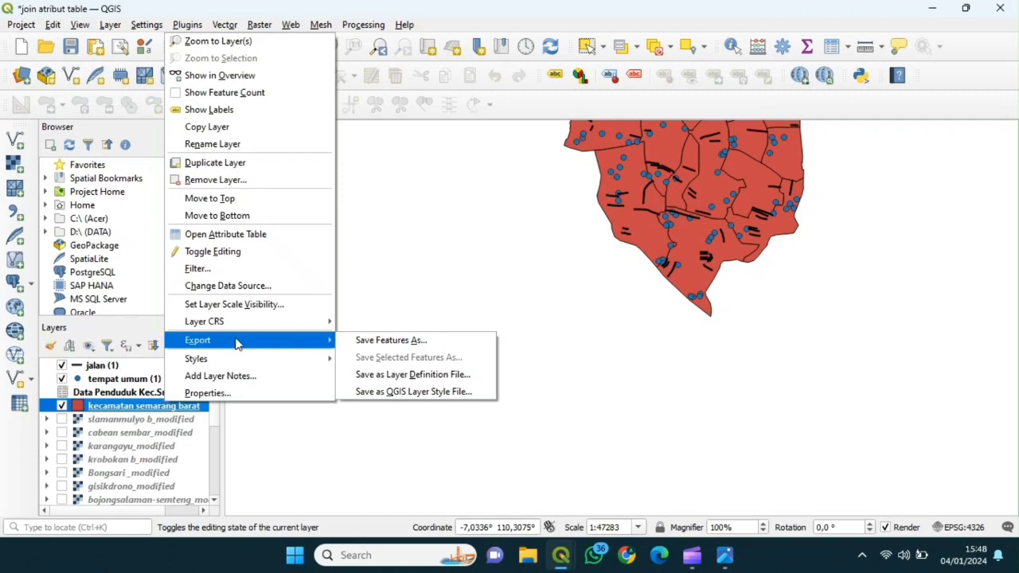
pyautogui.click(356, 340)
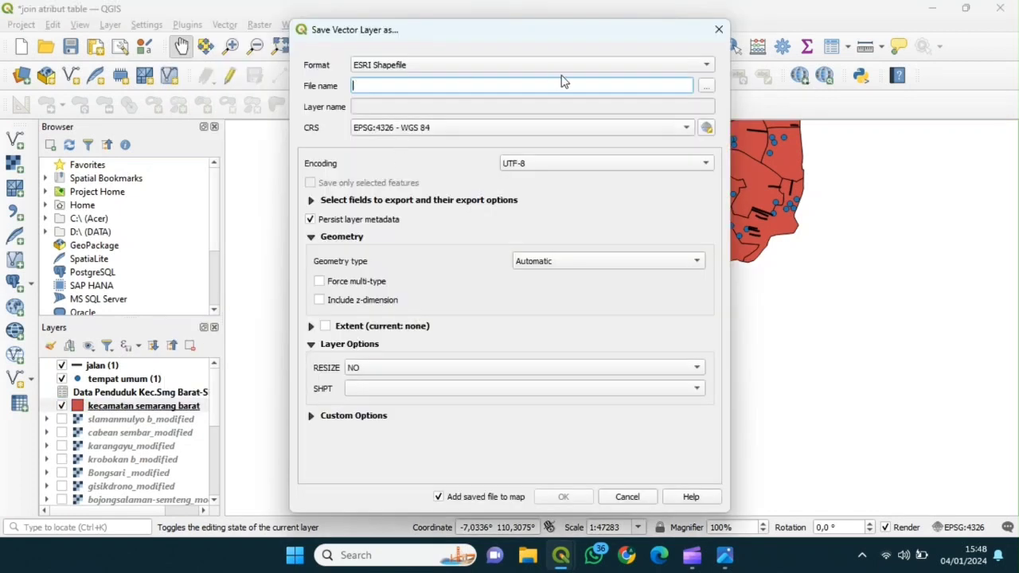
pyautogui.click(708, 87)
pyautogui.write('jumlah penduduk semarang barat')
pyautogui.click(667, 375)
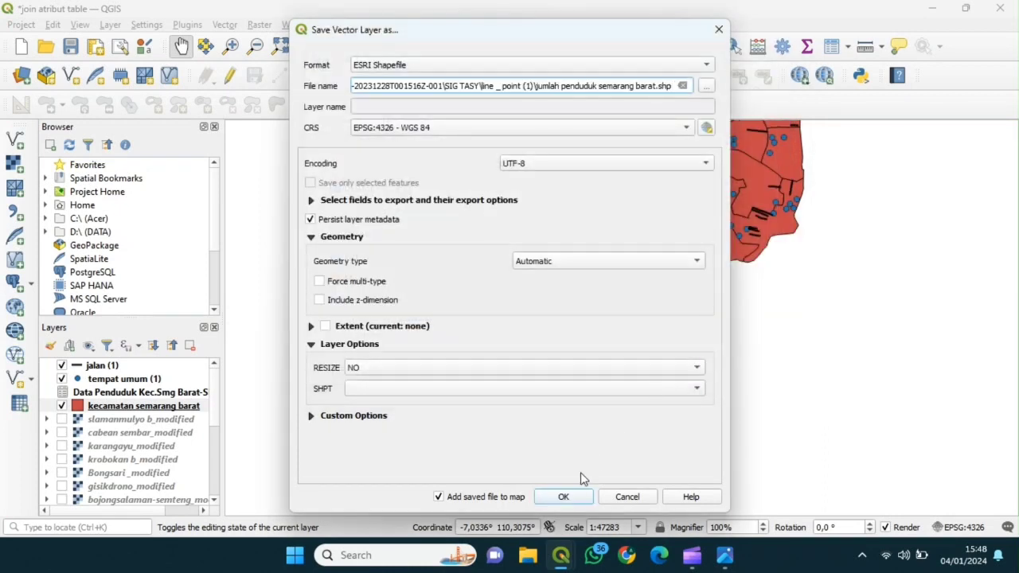
pyautogui.click(563, 496)
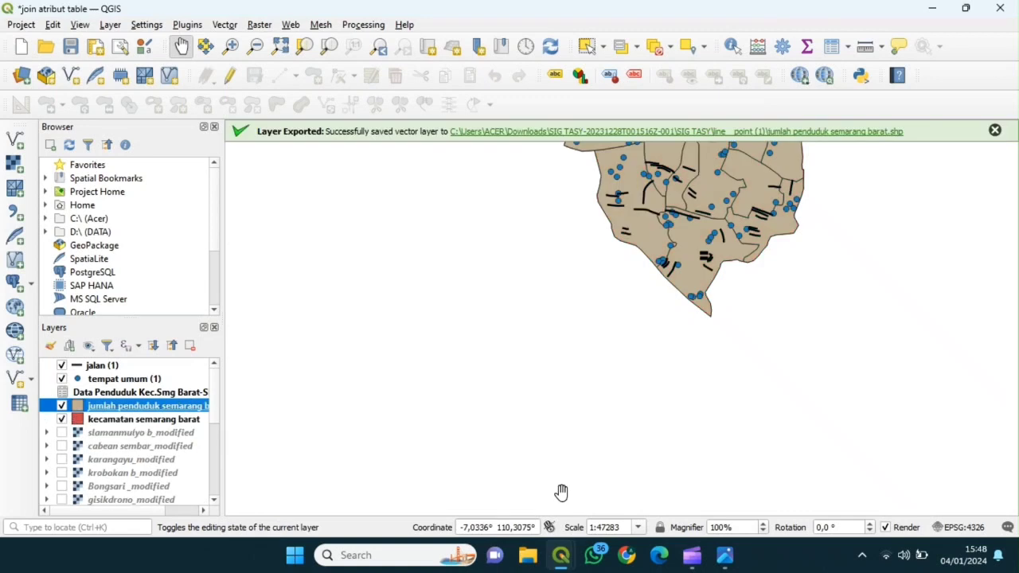
# Open the attribute table of the jumlah penduduk semarang barat layer and enable editing.
pyautogui.rightClick(159, 405)
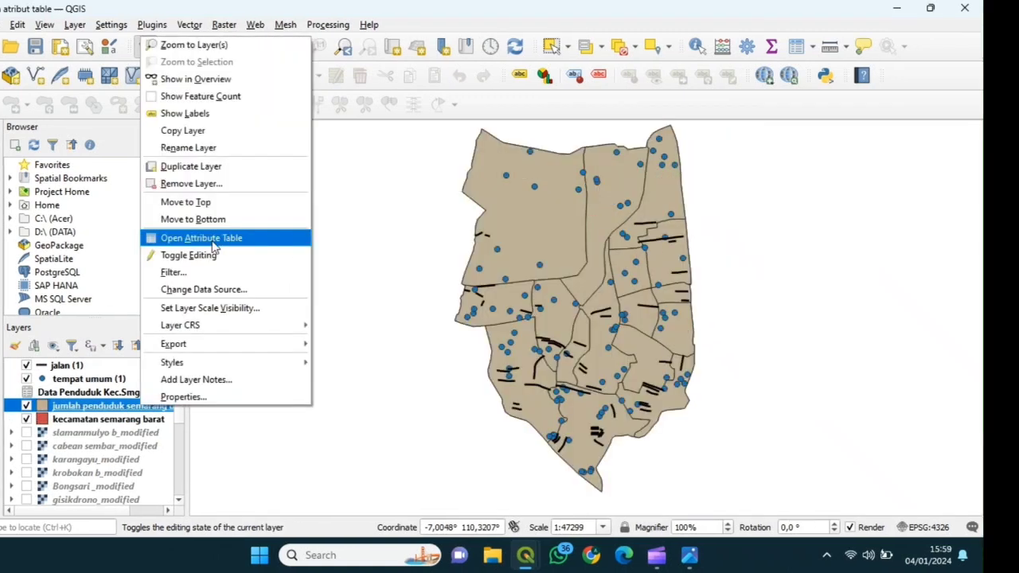
pyautogui.click(239, 236)
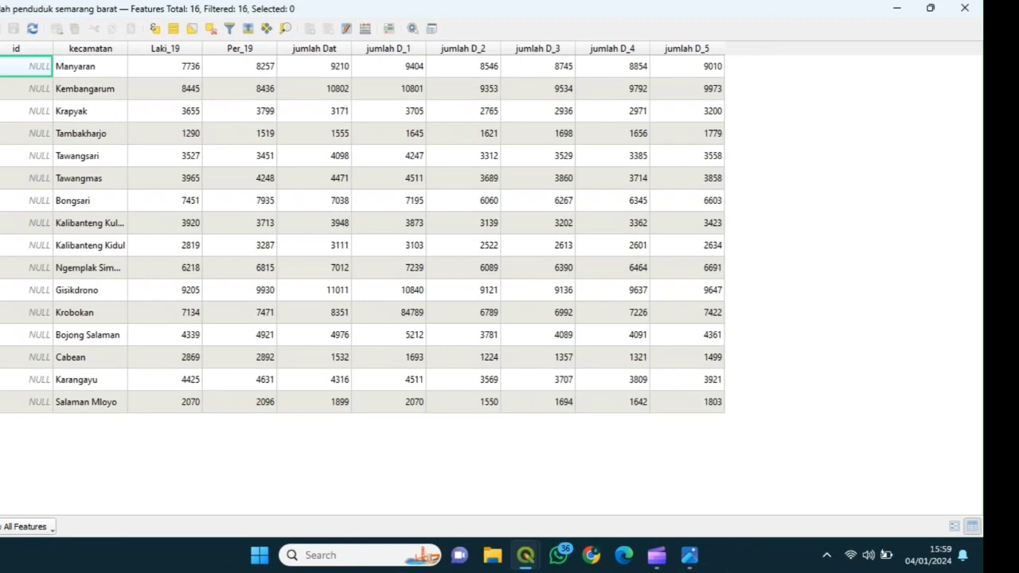
pyautogui.click(13, 27)
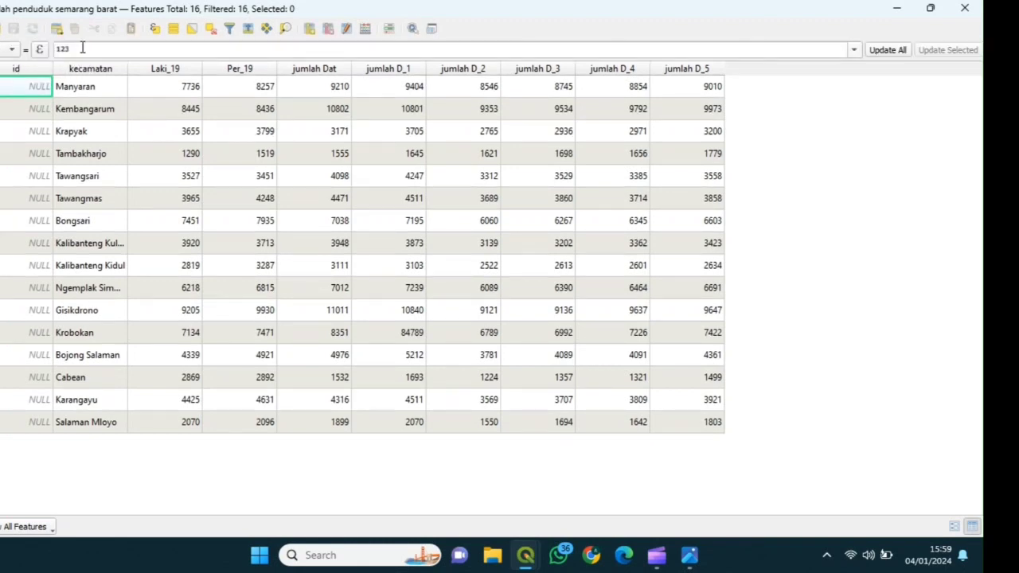
# Add a 64-bit integer field named Laki_20 to the attribute table.
pyautogui.click(310, 30)
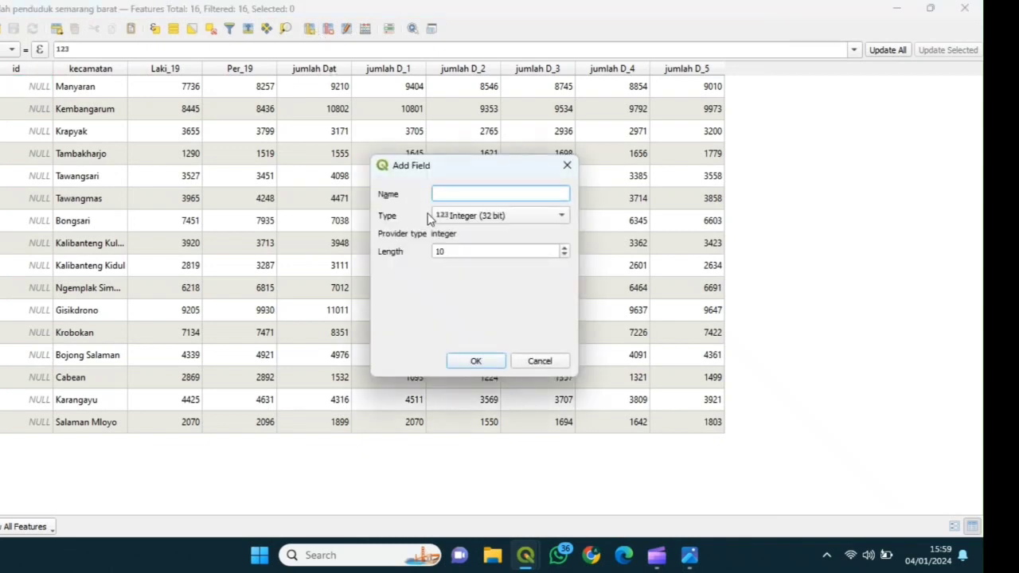
pyautogui.press('capslock')
pyautogui.write('L')
pyautogui.press('capslock')
pyautogui.write('aki_20')
pyautogui.click(525, 216)
pyautogui.click(526, 231)
pyautogui.click(446, 250)
pyautogui.click(475, 361)
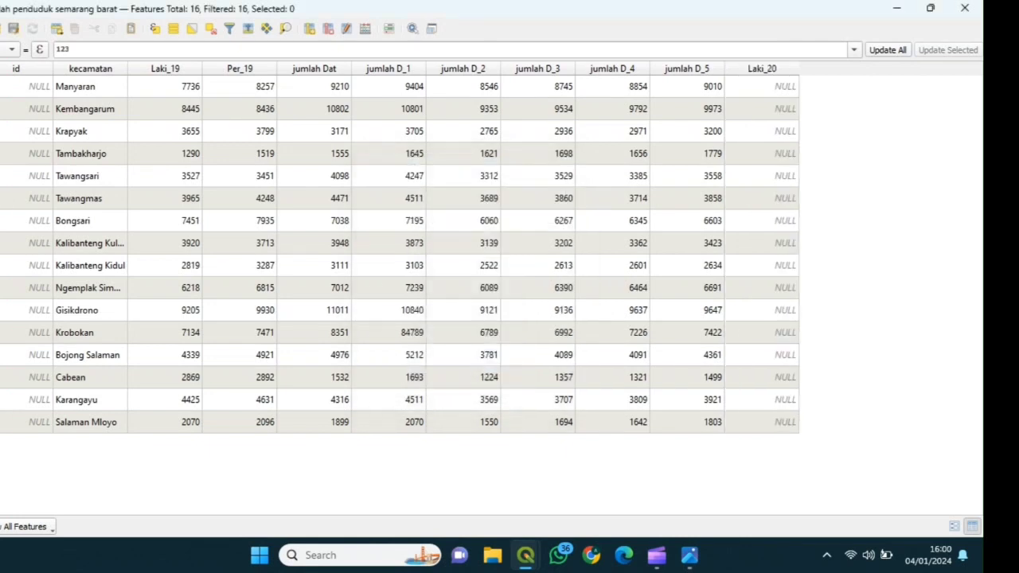
# Fill Laki_20 for all features with the values of the jumlah Dat field.
pyautogui.click(11, 49)
pyautogui.click(19, 208)
pyautogui.click(854, 50)
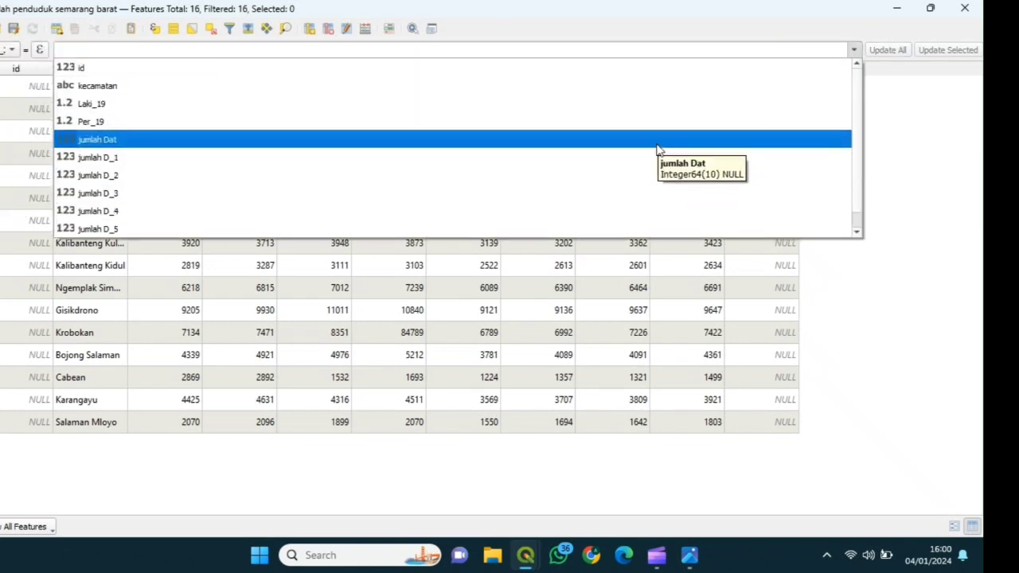
pyautogui.click(658, 141)
pyautogui.click(890, 51)
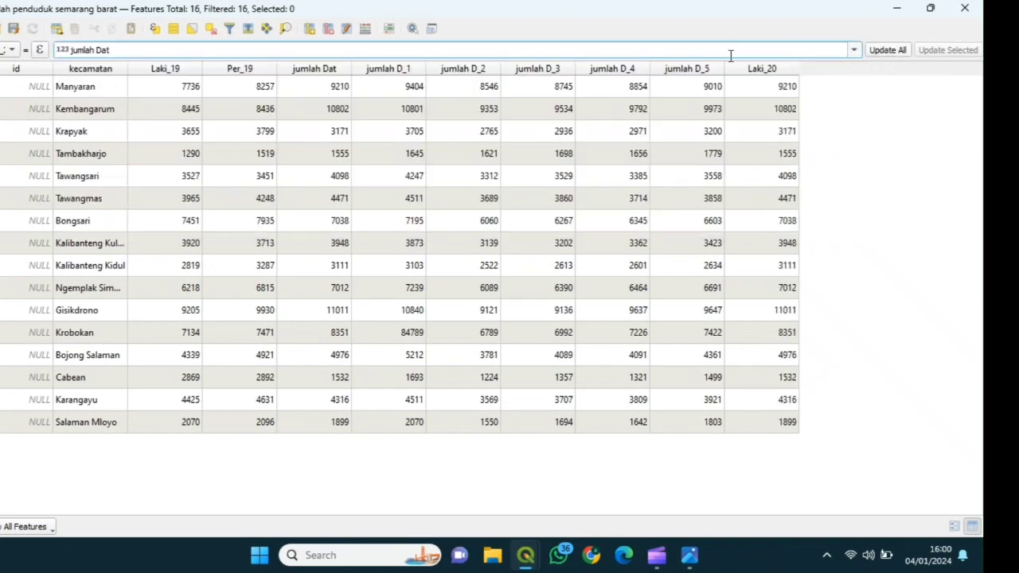
# Add a 64-bit integer field named Per_20 with length 21.
pyautogui.click(309, 32)
pyautogui.write('Per_20')
pyautogui.click(527, 217)
pyautogui.click(478, 231)
pyautogui.doubleClick(436, 250)
pyautogui.write('21')
pyautogui.click(478, 362)
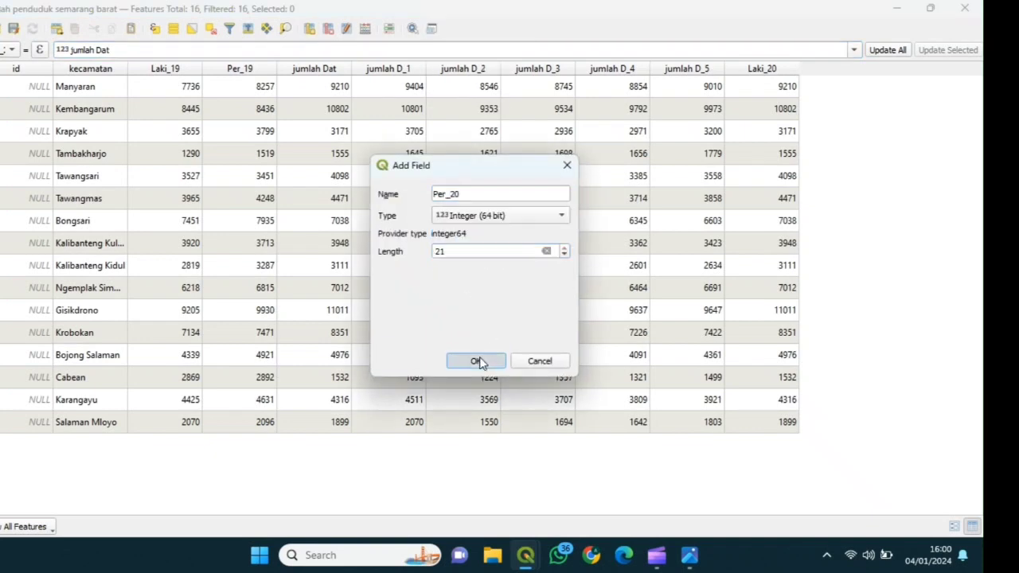
# Fill Per_20 for all features with the values of the jumlah D_1 field.
pyautogui.click(848, 51)
pyautogui.click(812, 153)
pyautogui.click(888, 50)
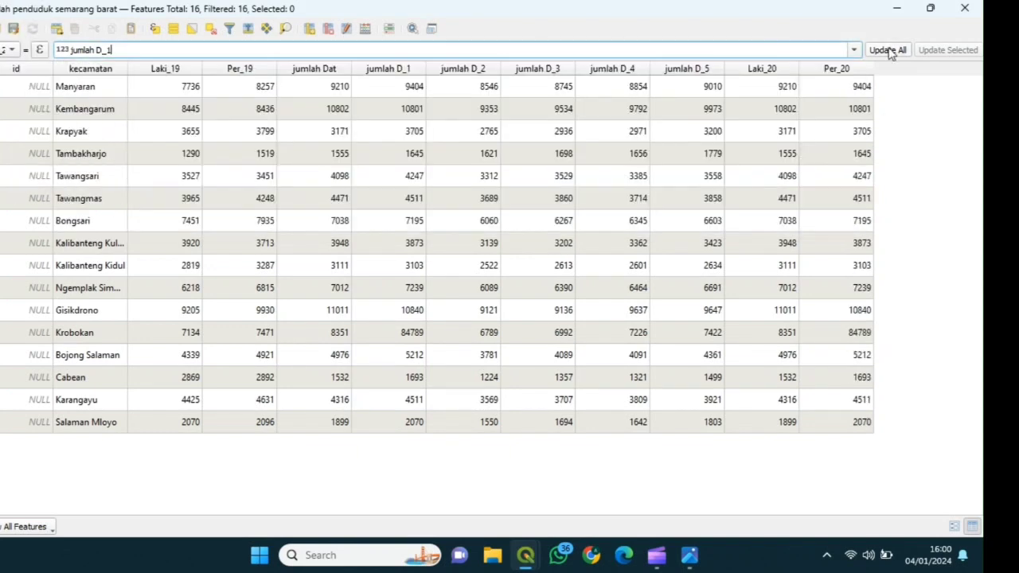
# Add a 64-bit integer field named Laki_21 to the attribute table.
pyautogui.click(309, 28)
pyautogui.write('Laki_21')
pyautogui.click(557, 215)
pyautogui.click(541, 228)
pyautogui.click(493, 251)
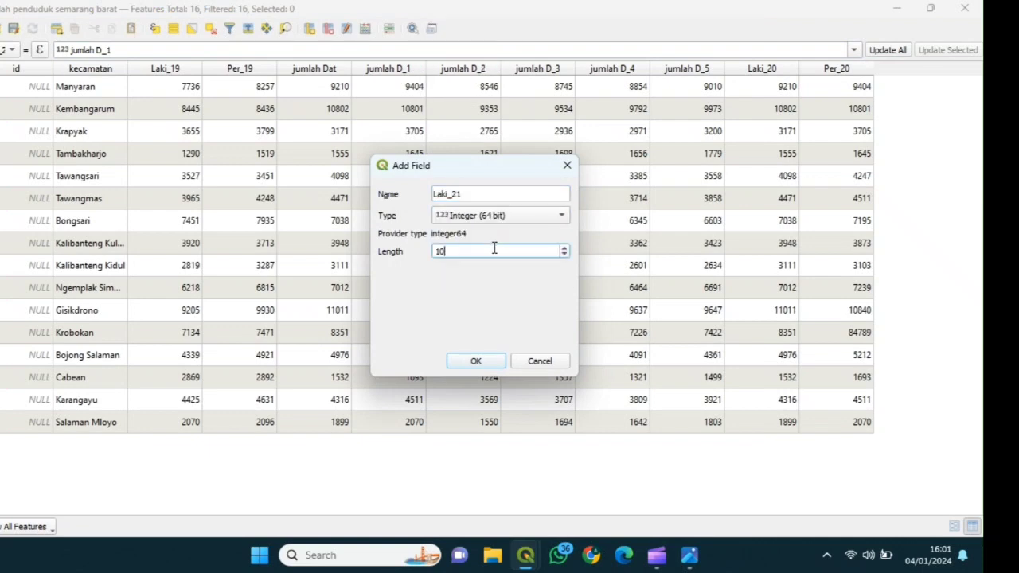
pyautogui.click(482, 361)
# Fill Laki_21 for all features with the values of the jumlah D_2 field.
pyautogui.click(13, 51)
pyautogui.click(17, 199)
pyautogui.click(855, 50)
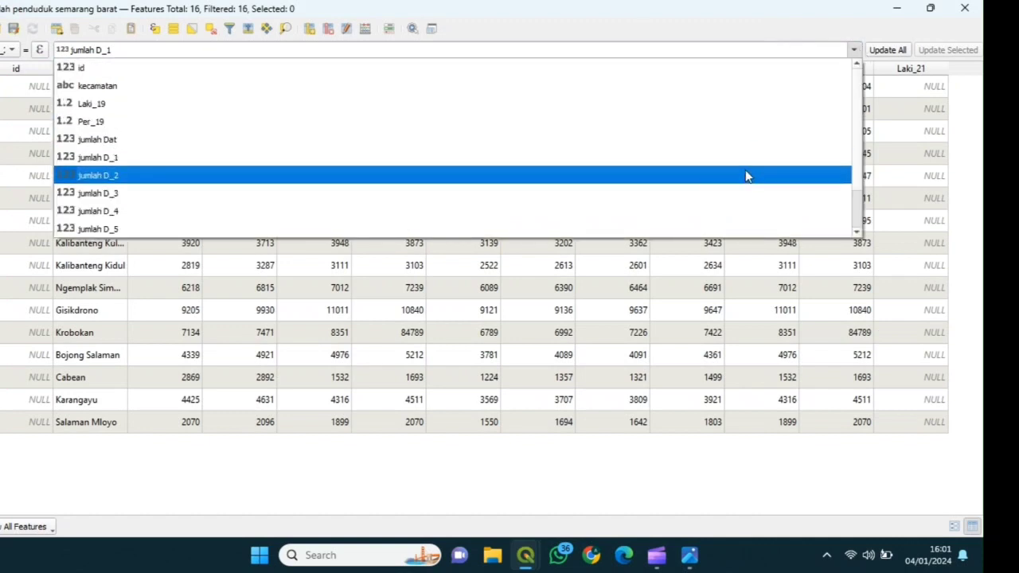
pyautogui.click(747, 176)
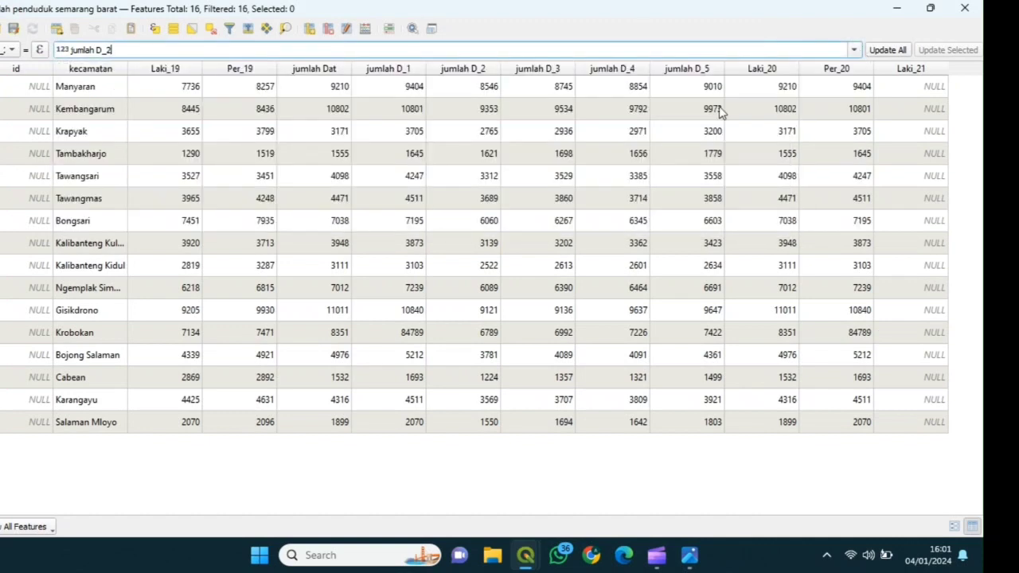
pyautogui.click(891, 50)
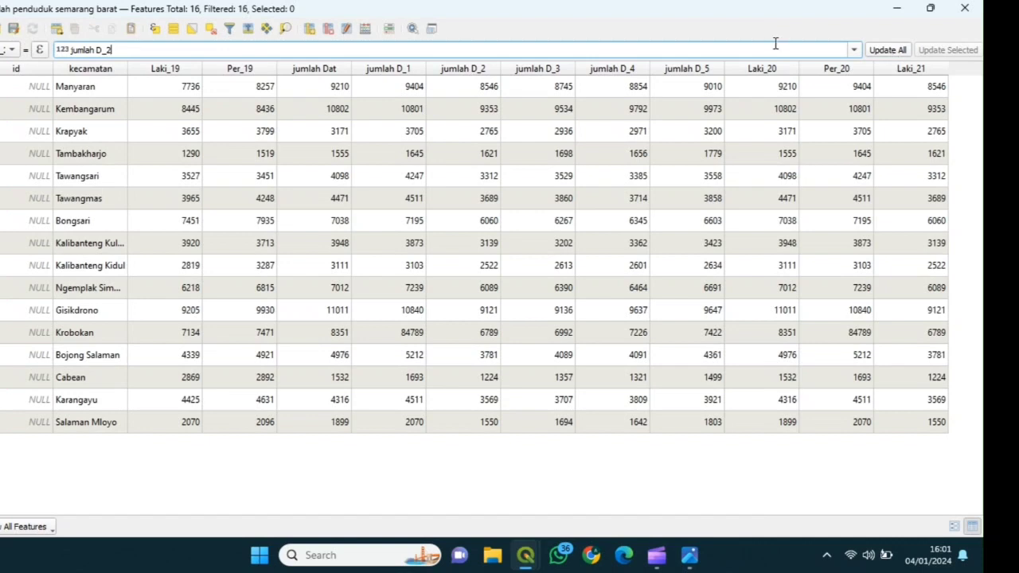
# Add a 64-bit integer field named Per_21 with length 21.
pyautogui.click(310, 28)
pyautogui.write('Per_21')
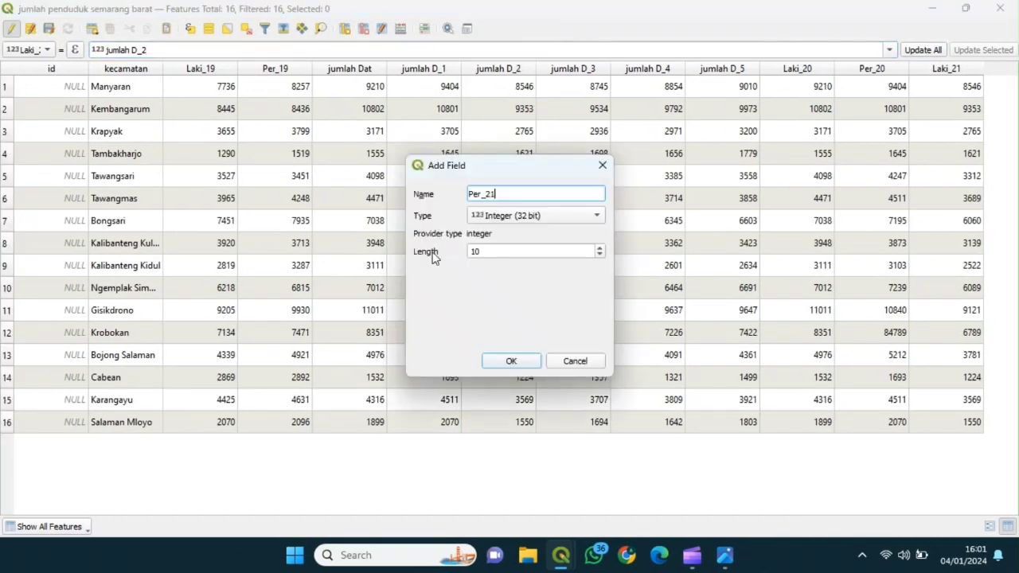
pyautogui.click(535, 215)
pyautogui.click(526, 232)
pyautogui.moveTo(521, 254); pyautogui.dragTo(462, 252)
pyautogui.write('21')
pyautogui.click(518, 365)
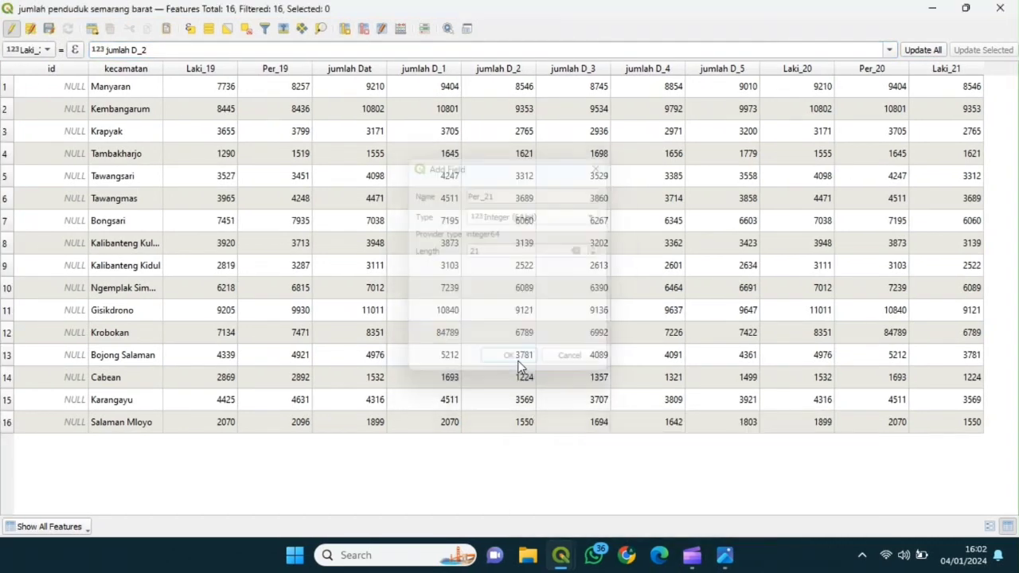
# Fill Per_21 for all features with the values of the jumlah D_3 field.
pyautogui.click(28, 50)
pyautogui.click(36, 209)
pyautogui.click(890, 50)
pyautogui.click(765, 201)
pyautogui.hscroll(1, 605, 513)
# Add a 64-bit integer field named Laki_22 with length 21.
pyautogui.click(344, 28)
pyautogui.write('Laki_22')
pyautogui.click(535, 215)
pyautogui.click(525, 233)
pyautogui.moveTo(521, 253); pyautogui.dragTo(461, 252)
pyautogui.write('21')
pyautogui.click(511, 360)
# Fill Laki_22 for all features with the values of the jumlah D_4 field.
pyautogui.click(889, 49)
pyautogui.click(607, 209)
pyautogui.click(926, 53)
pyautogui.moveTo(725, 509); pyautogui.dragTo(844, 509)
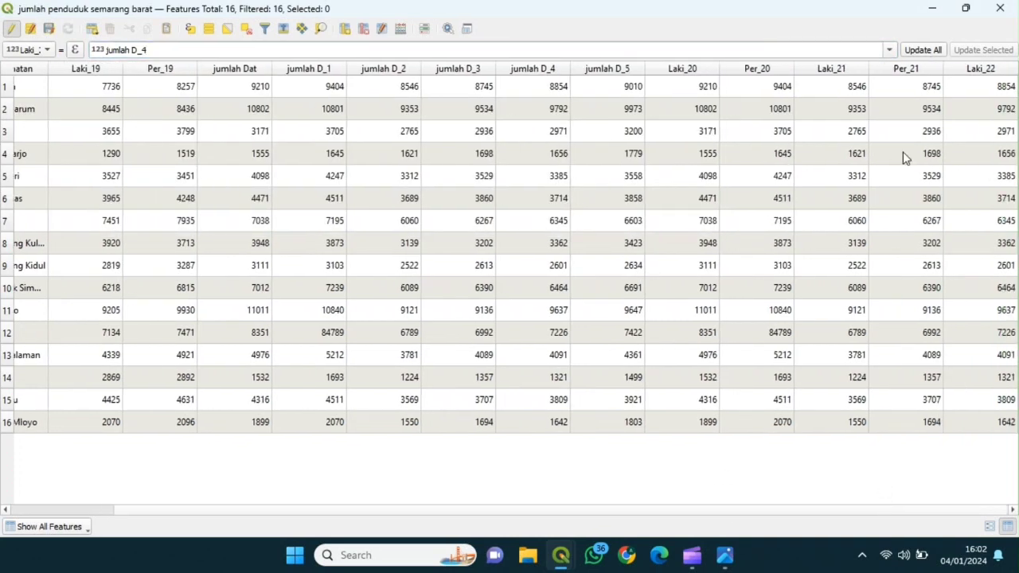
# Add a field named Per_22 with length 21 to the attribute table.
pyautogui.click(345, 28)
pyautogui.write('Per_22')
pyautogui.moveTo(525, 252); pyautogui.dragTo(437, 262)
pyautogui.write('21')
pyautogui.click(511, 361)
# Fill Per_22 for all features with the values of the jumlah D_5 field.
pyautogui.click(48, 49)
pyautogui.click(32, 244)
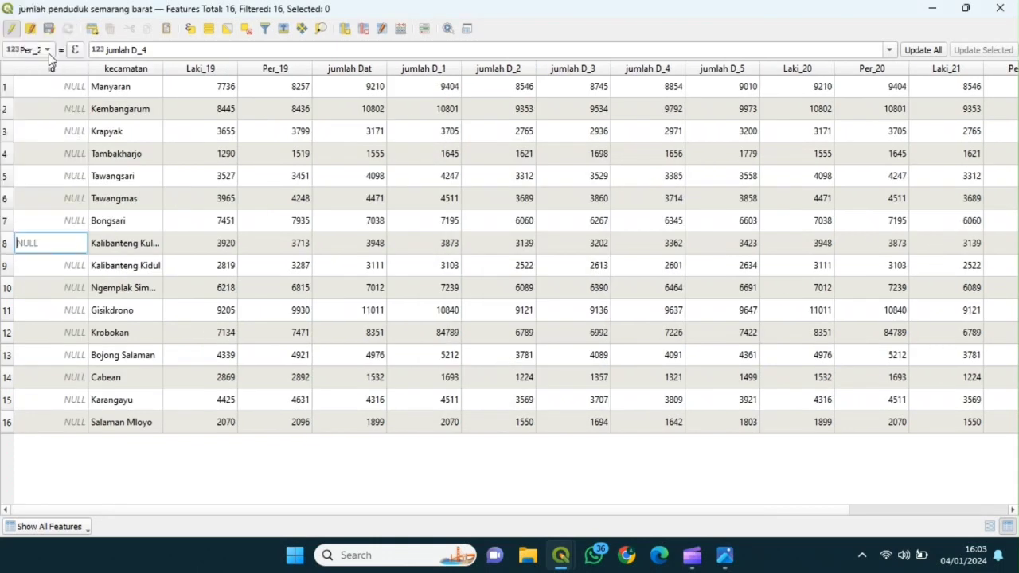
pyautogui.click(889, 50)
pyautogui.click(868, 227)
pyautogui.click(924, 50)
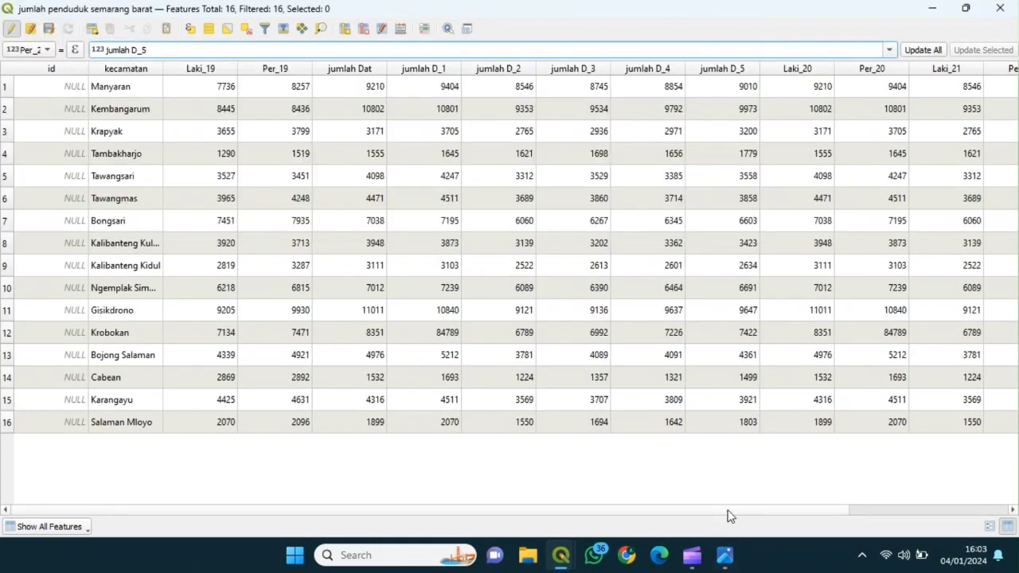
pyautogui.hscroll(3, 729, 513)
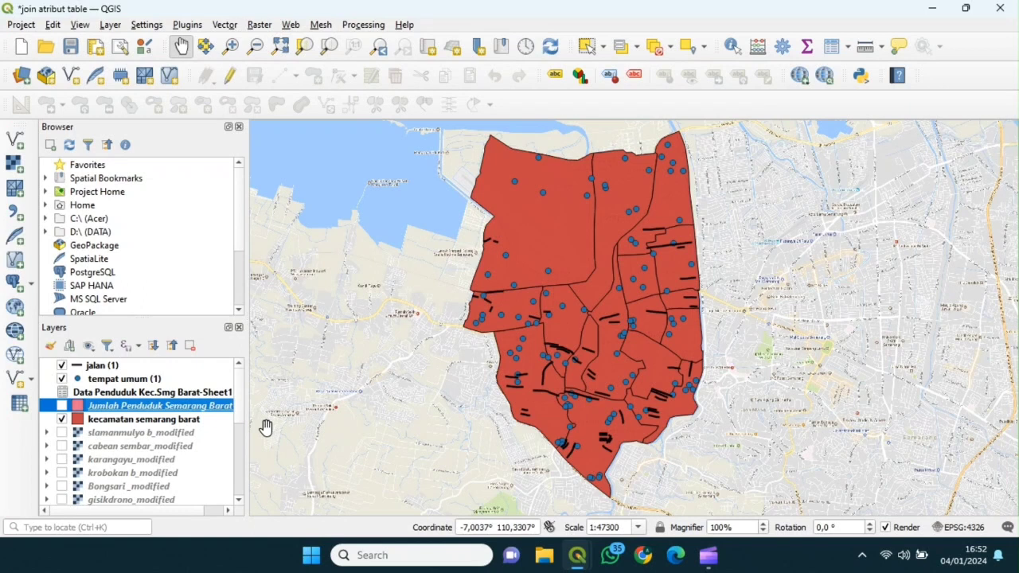
# Style the kecamatan semarang barat layer as Single Symbol with a light green fill color and apply it.
pyautogui.click(207, 421)
pyautogui.moveTo(331, 496); pyautogui.dragTo(359, 493)
pyautogui.rightClick(153, 420)
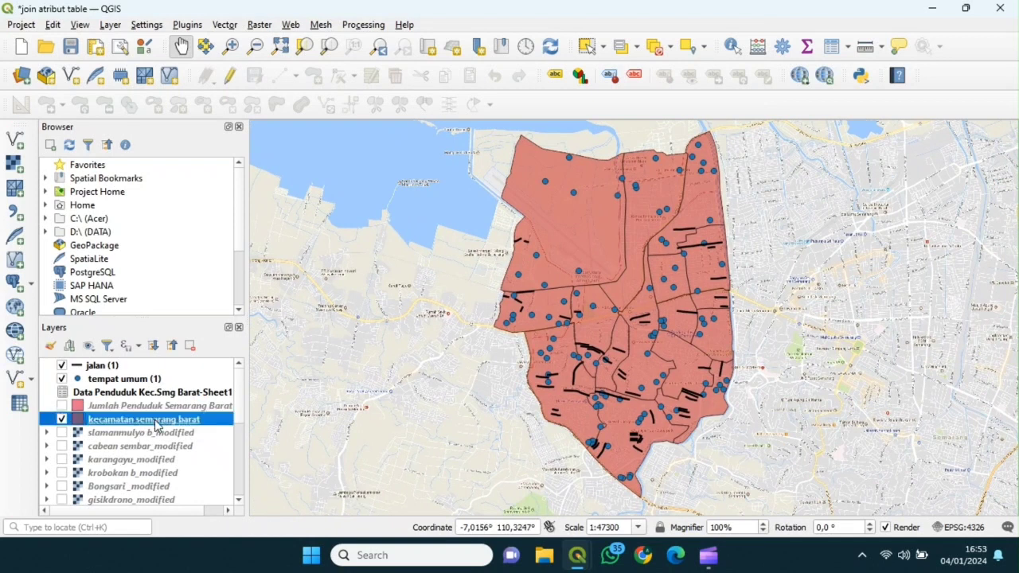
pyautogui.click(188, 413)
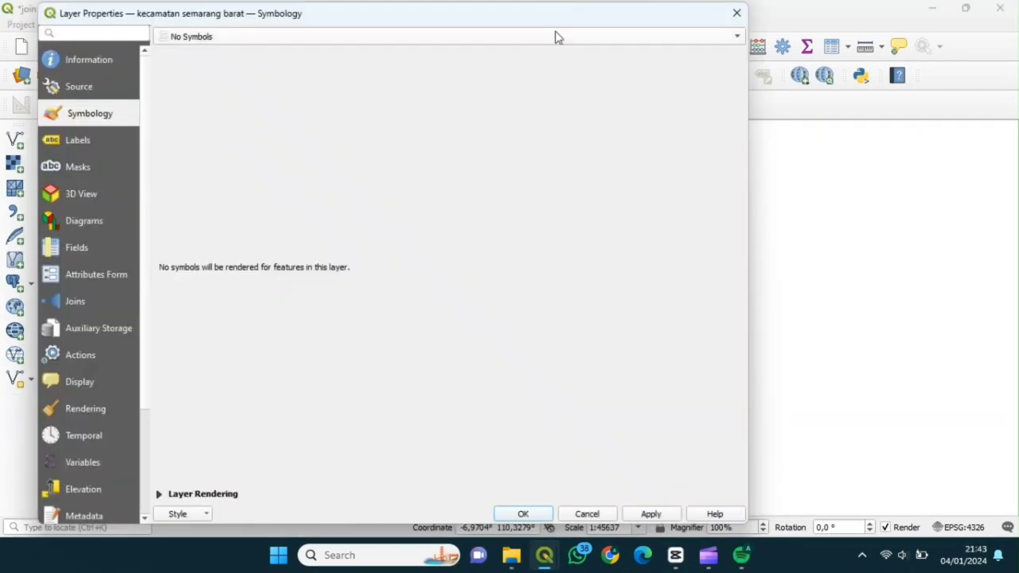
pyautogui.click(555, 35)
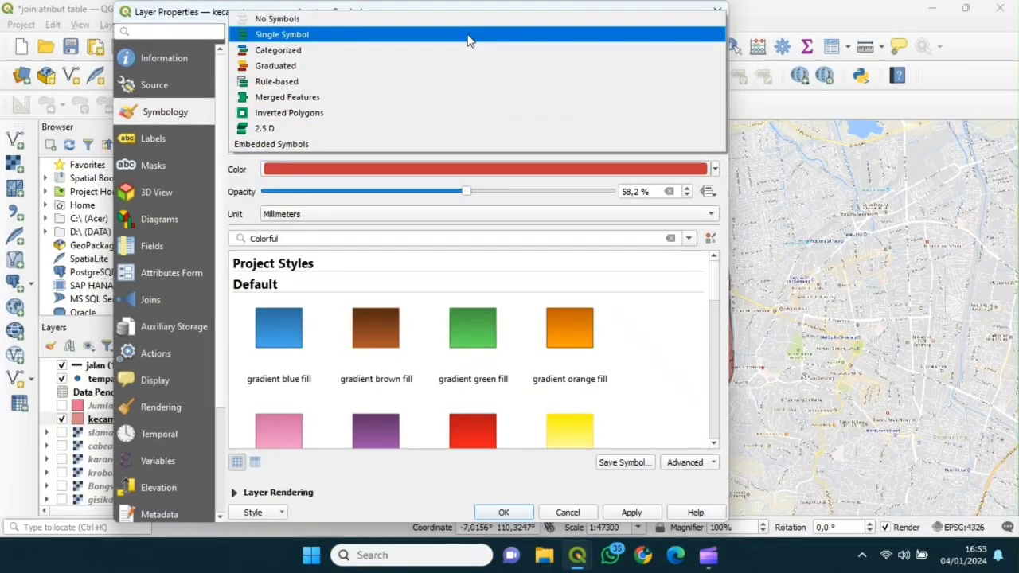
pyautogui.click(469, 39)
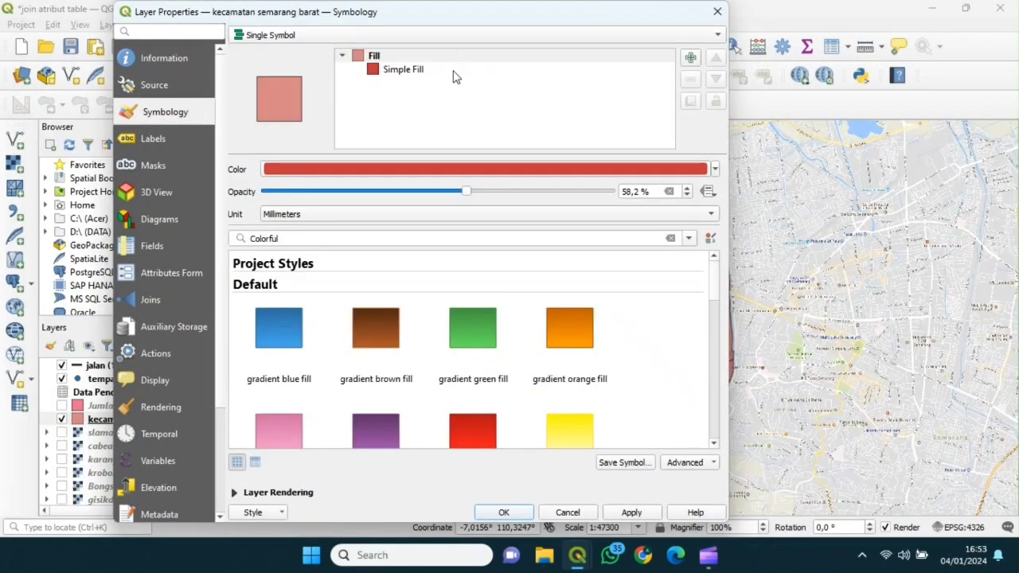
pyautogui.click(716, 170)
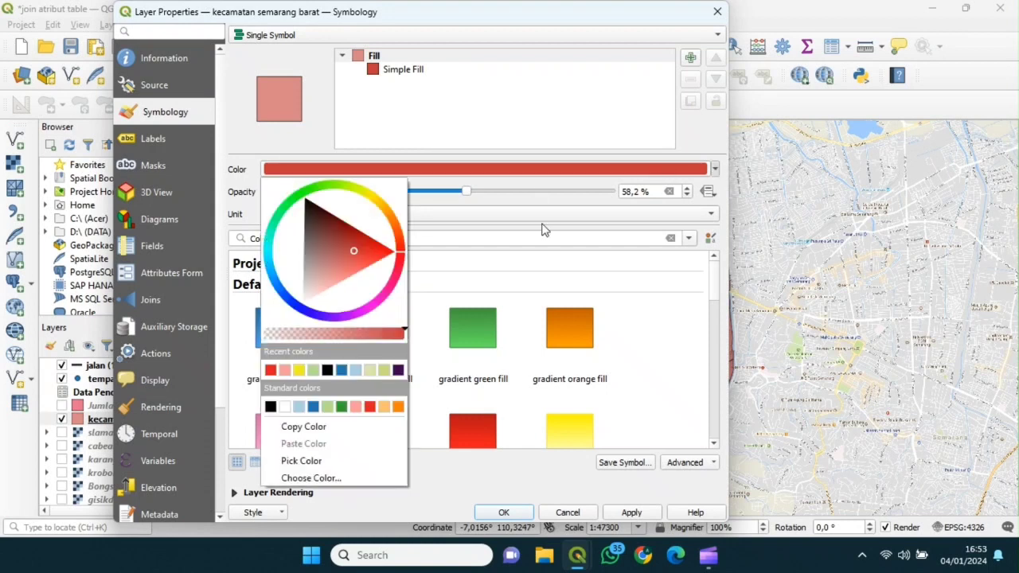
pyautogui.click(313, 369)
pyautogui.click(633, 513)
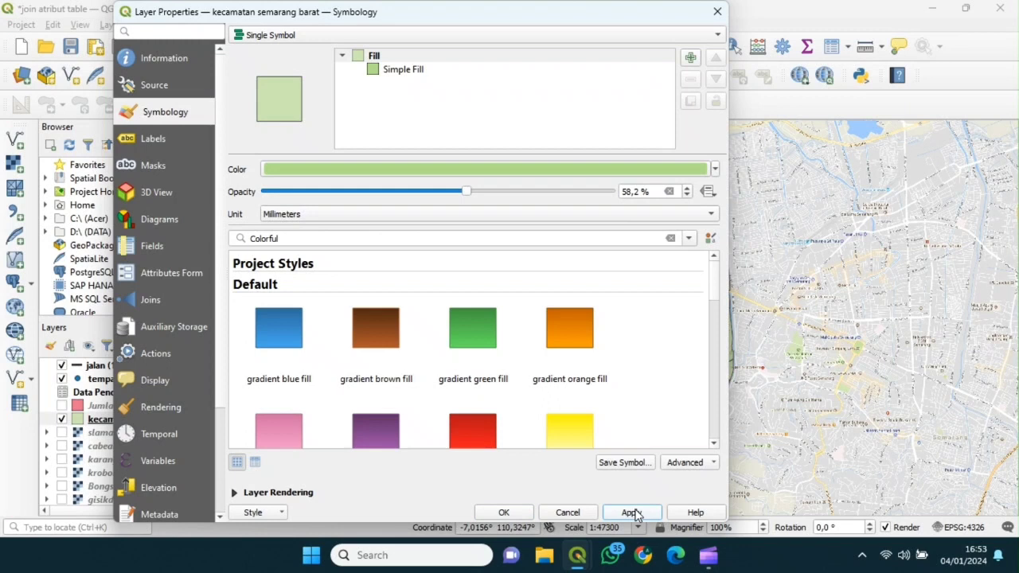
pyautogui.click(516, 512)
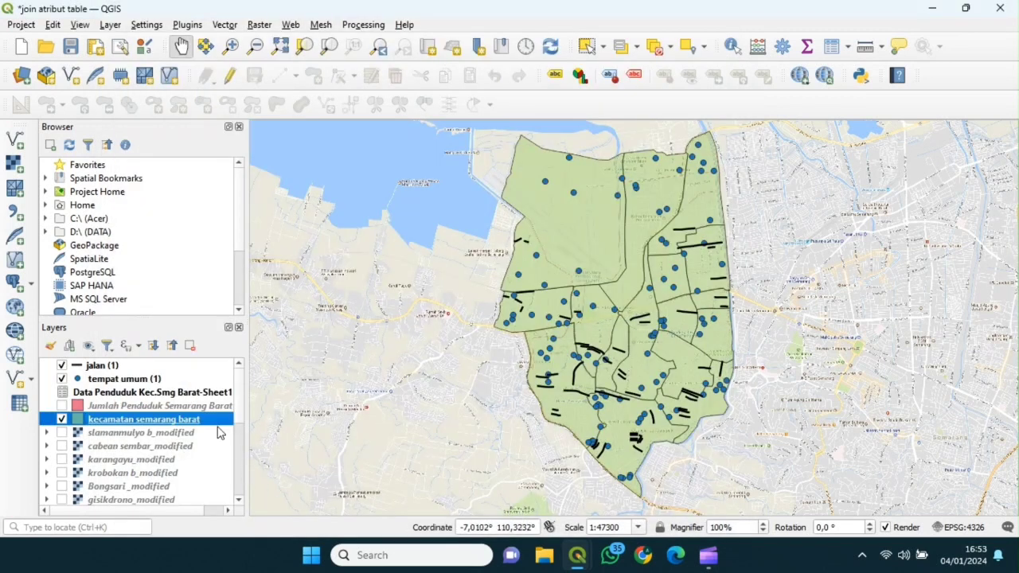
# Change the kecamatan semarang barat layer's symbology to Categorized, using the kecamatan field as the value.
pyautogui.rightClick(220, 427)
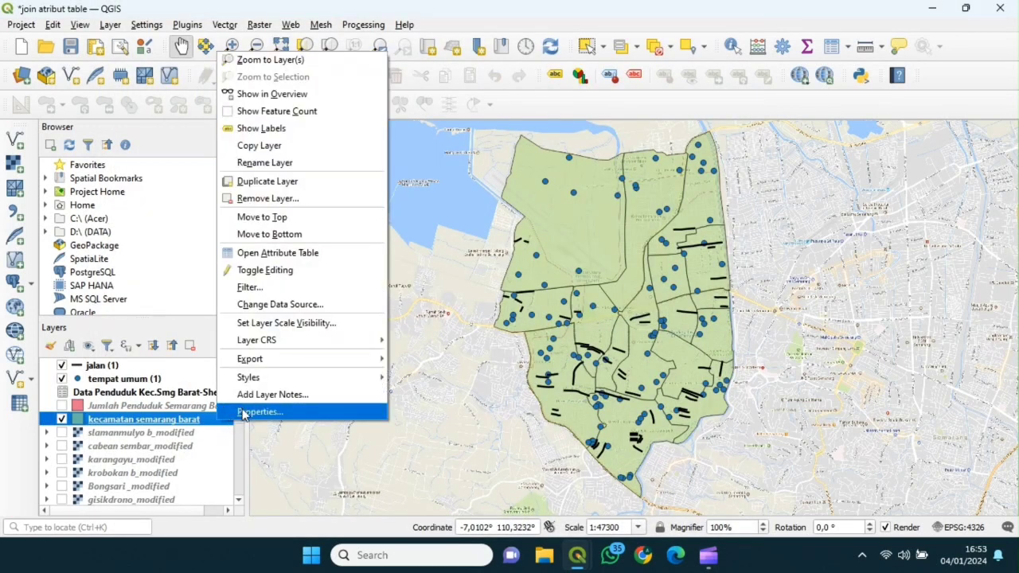
pyautogui.click(242, 412)
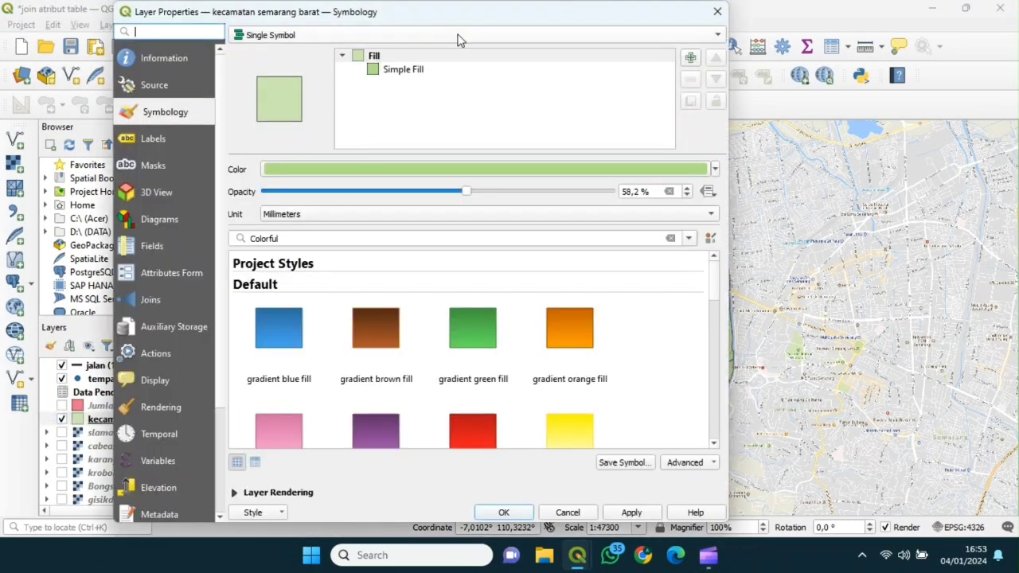
pyautogui.click(458, 35)
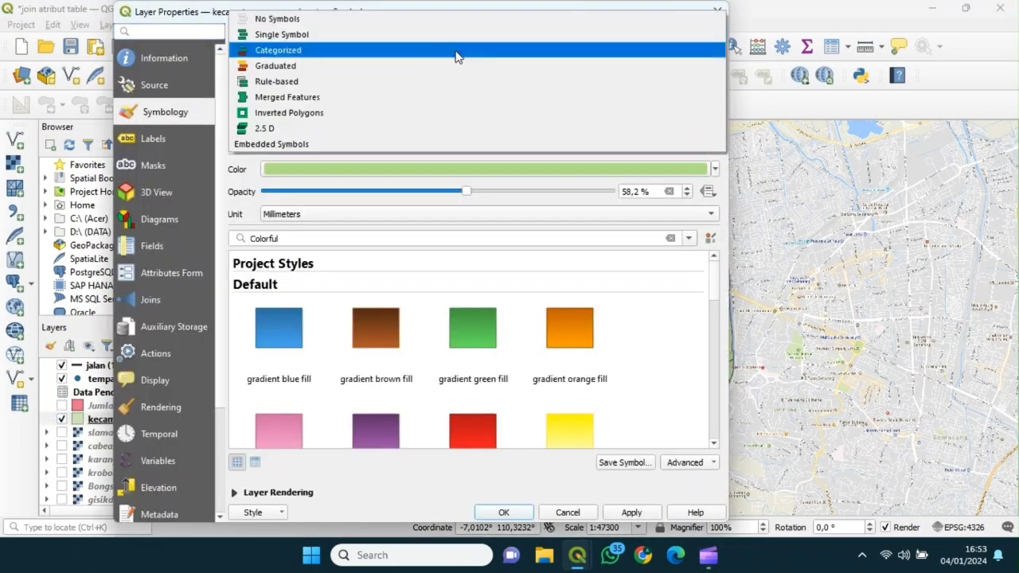
pyautogui.click(456, 50)
pyautogui.click(447, 57)
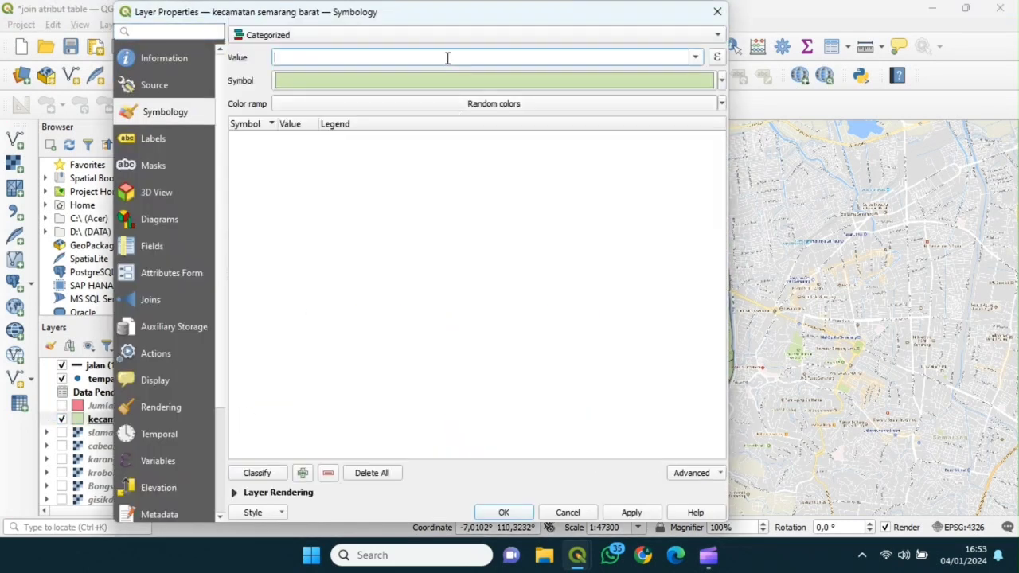
pyautogui.click(695, 58)
pyautogui.click(685, 91)
# Choose the Blues color ramp, classify the kecamatan categories, and apply the style to the layer.
pyautogui.click(665, 104)
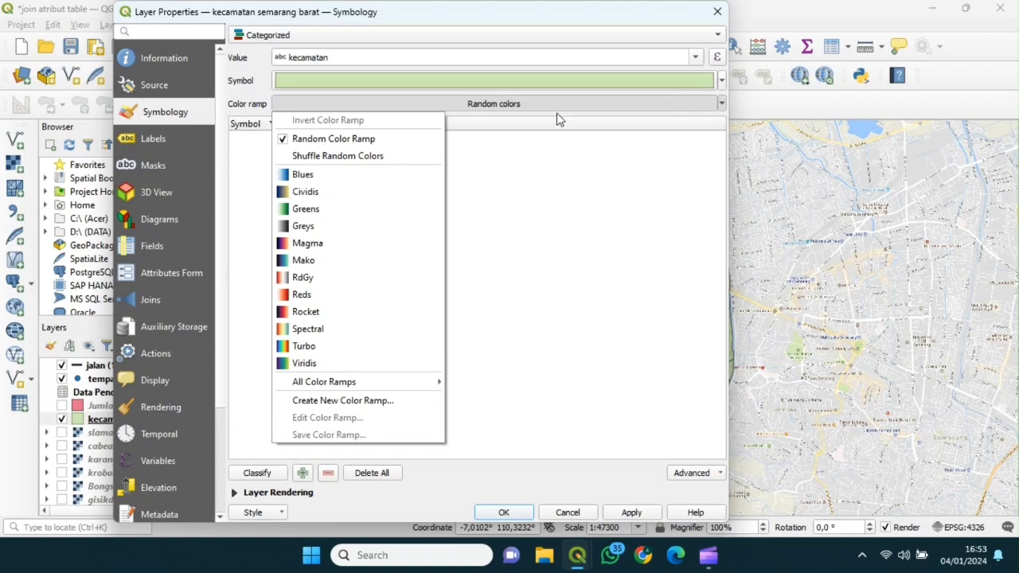
pyautogui.click(360, 176)
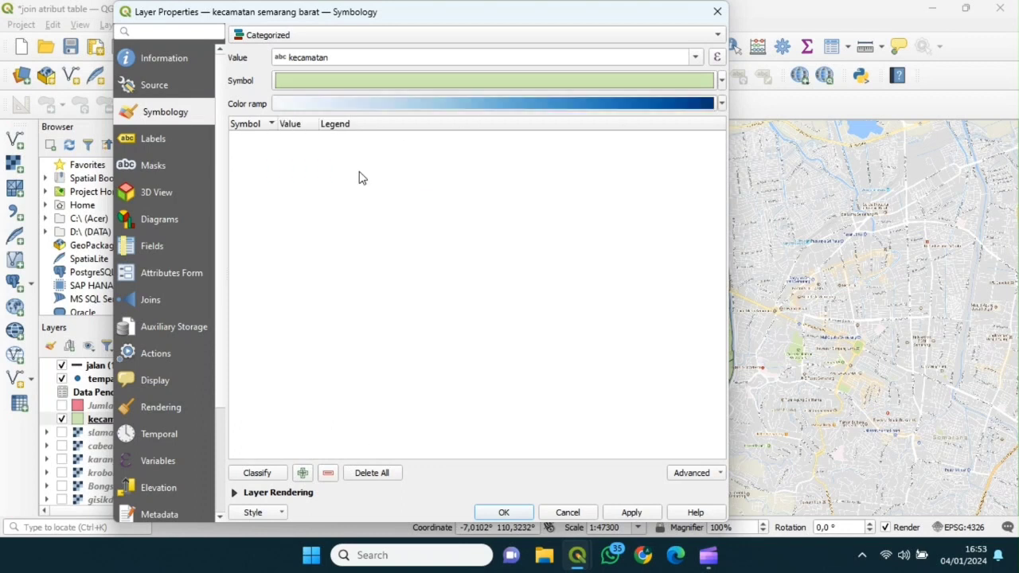
pyautogui.click(259, 476)
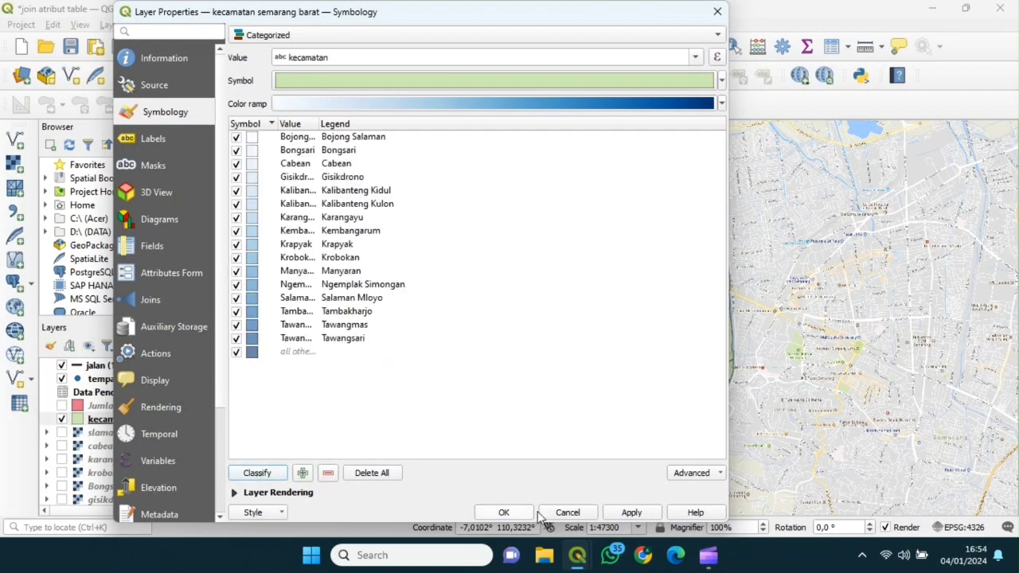
pyautogui.click(630, 513)
pyautogui.click(504, 513)
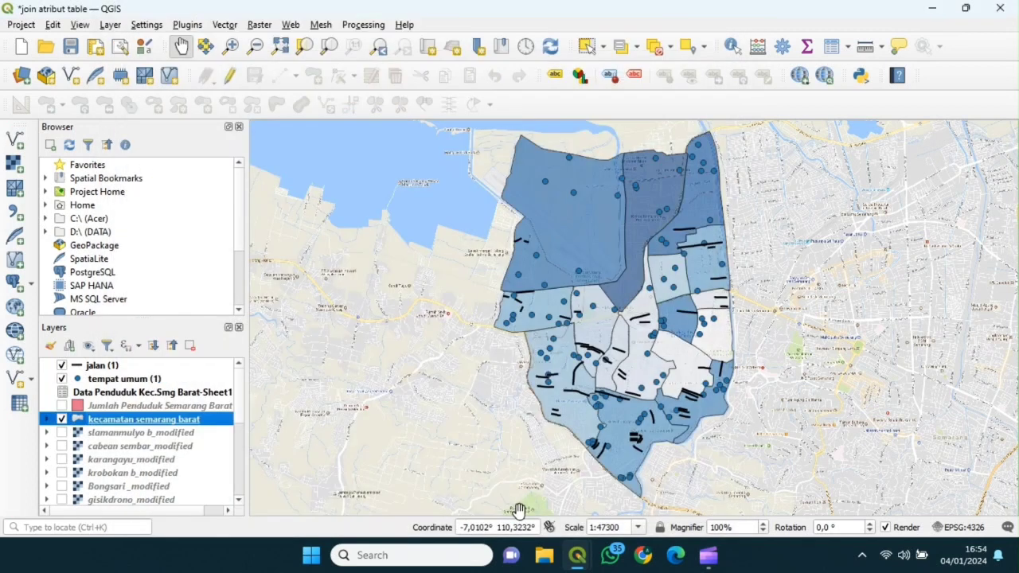
# Change the kecamatan semarang barat layer's symbology to Graduated, with Per_19 as the value.
pyautogui.doubleClick(223, 422)
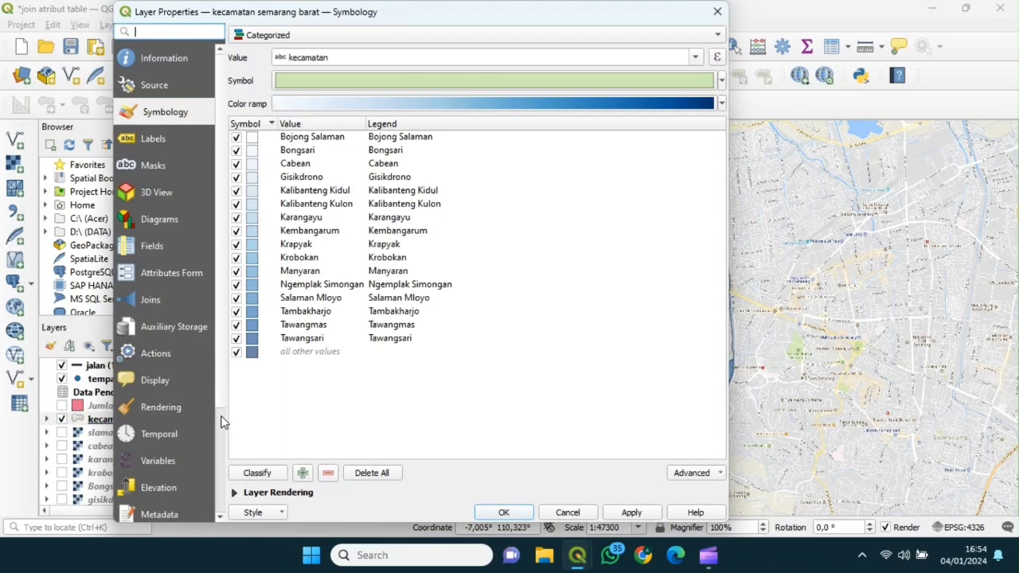
pyautogui.click(672, 35)
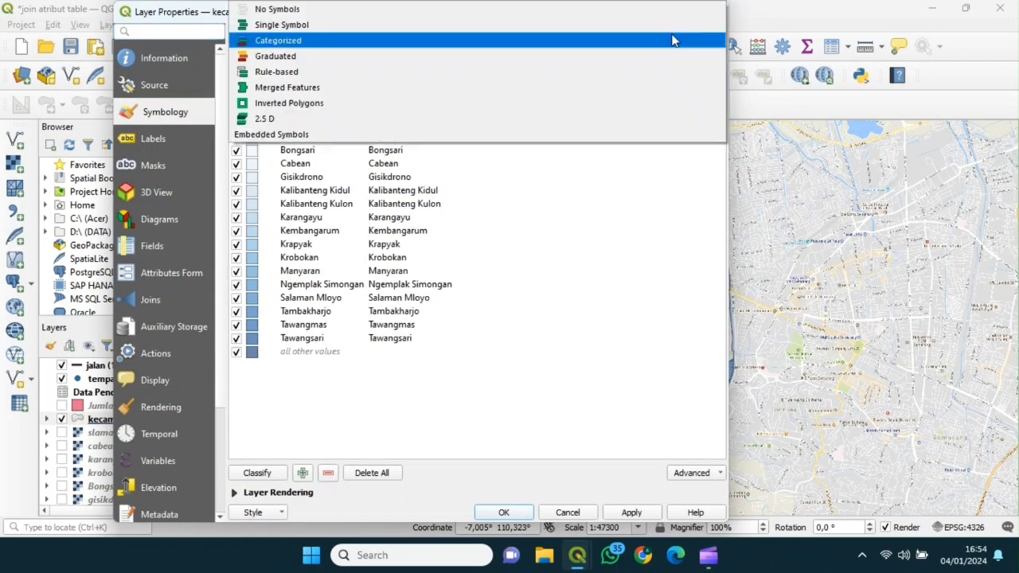
pyautogui.click(667, 55)
pyautogui.click(701, 56)
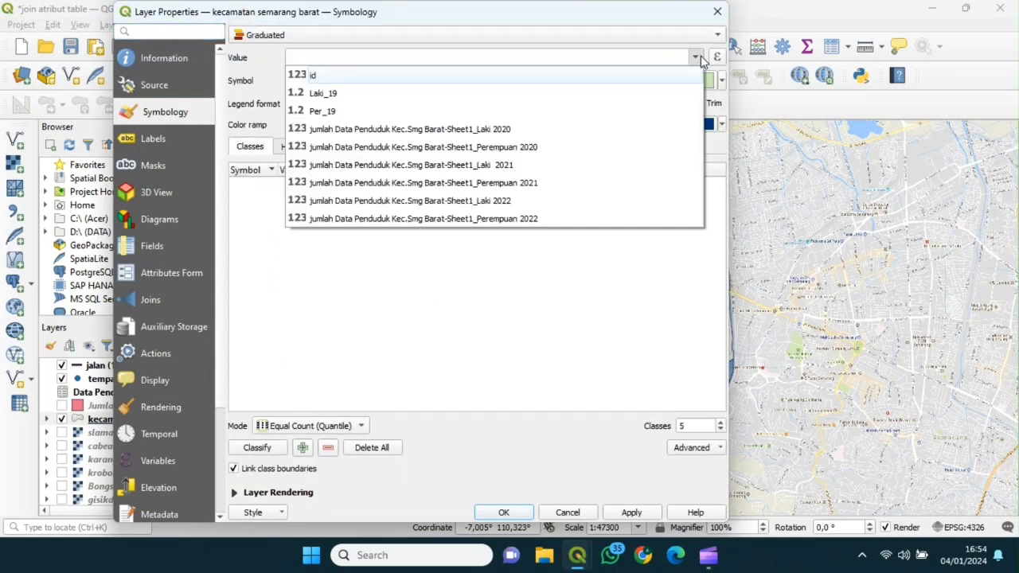
pyautogui.click(646, 113)
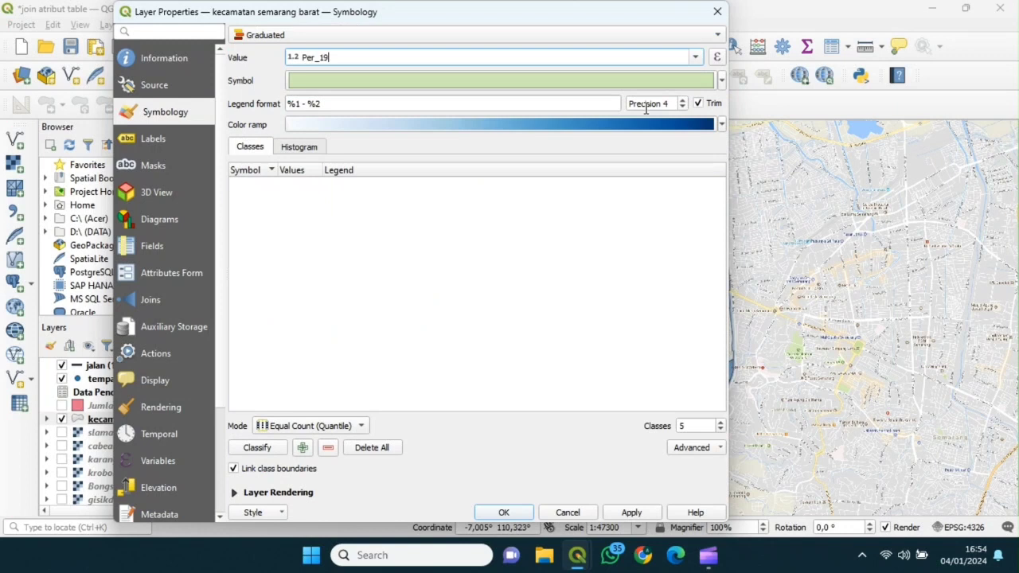
# Choose the Greens color ramp, classify Per_19 into 16 classes, and apply the graduated style.
pyautogui.click(721, 125)
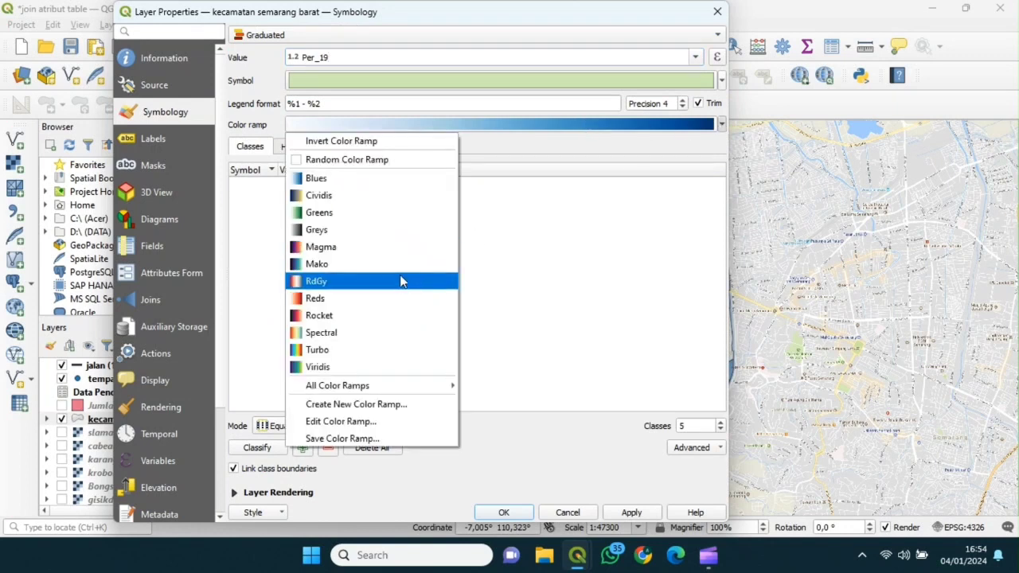
pyautogui.click(375, 226)
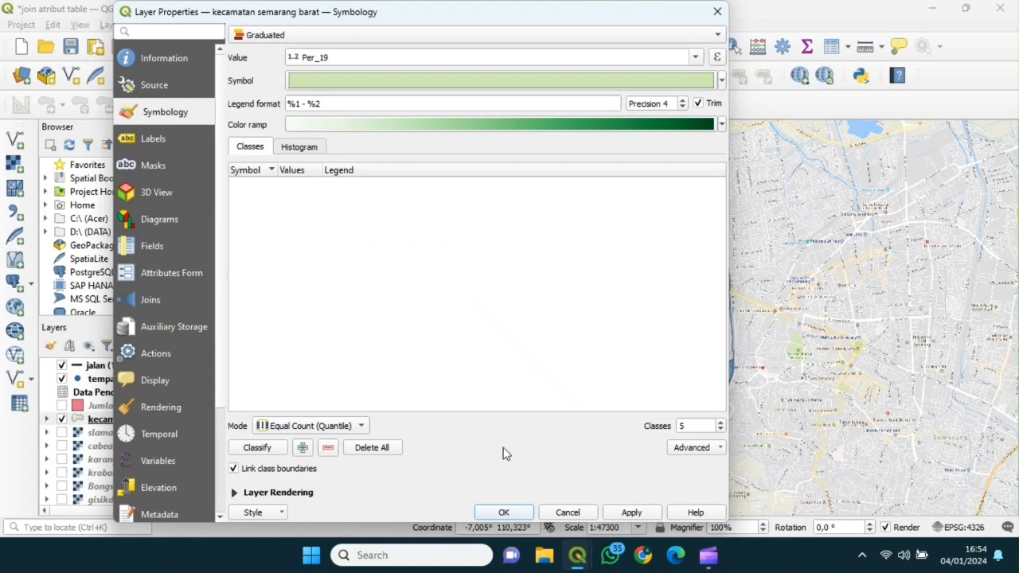
pyautogui.click(689, 424)
pyautogui.write('16')
pyautogui.click(266, 448)
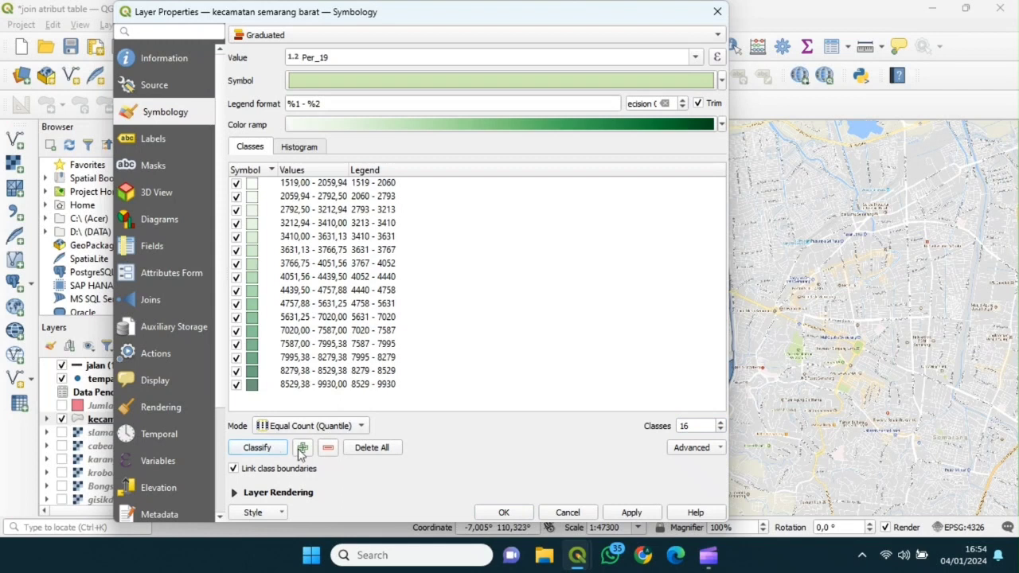
pyautogui.click(628, 513)
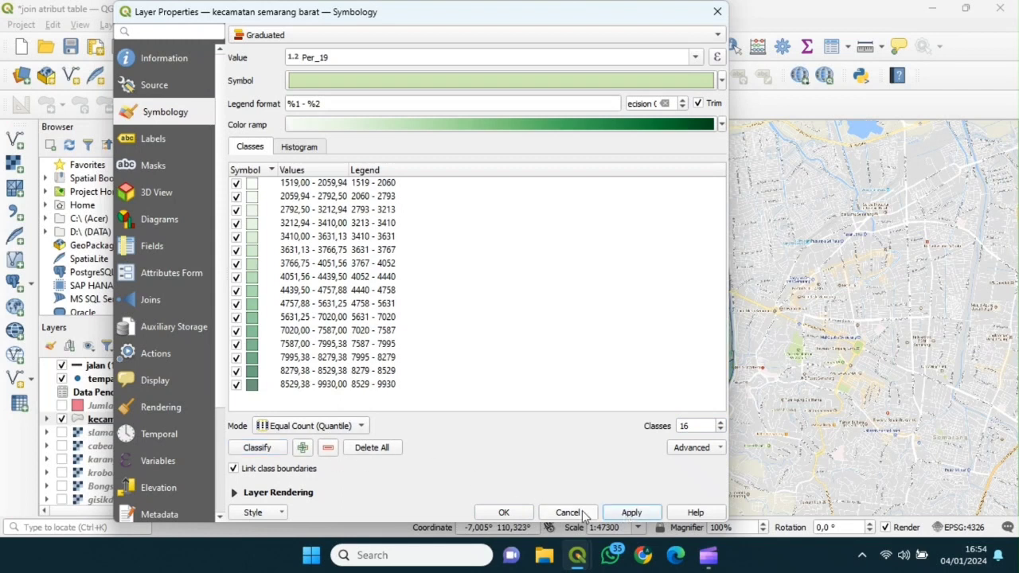
pyautogui.click(504, 513)
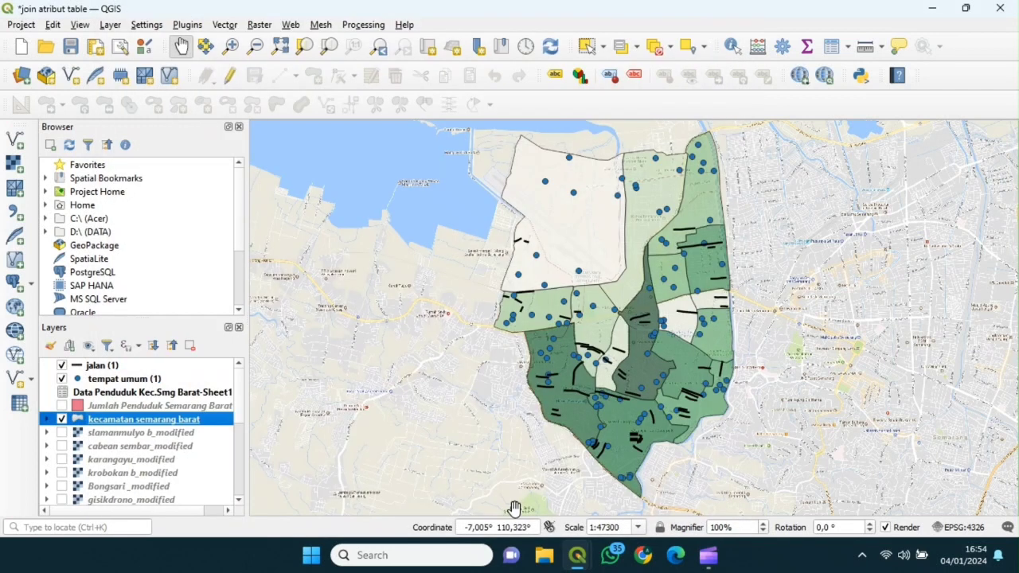
# Switch the kecamatan semarang barat layer's symbology to Rule-based and remove all the existing Per_19 rules.
pyautogui.rightClick(224, 423)
pyautogui.click(261, 407)
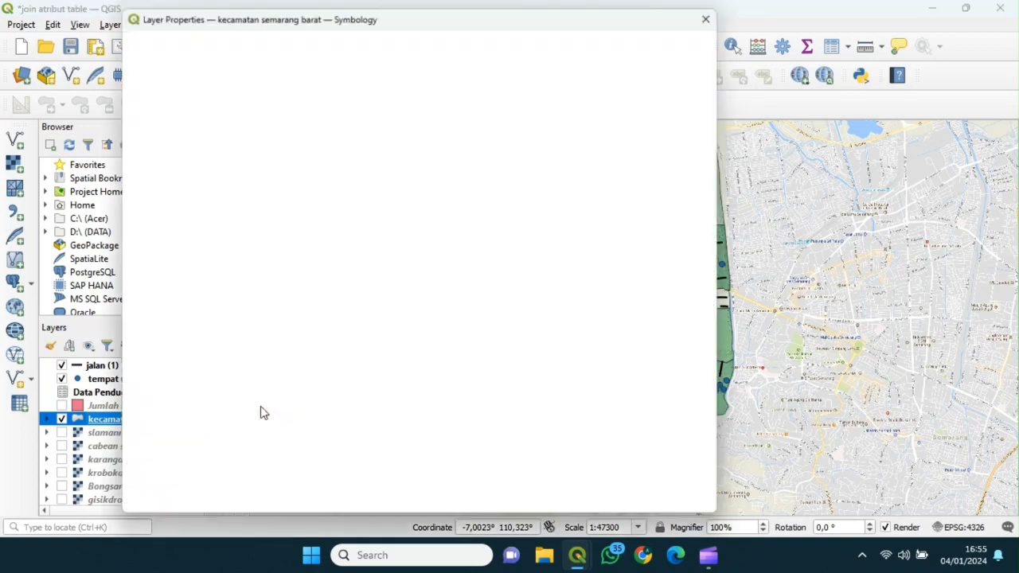
pyautogui.click(708, 41)
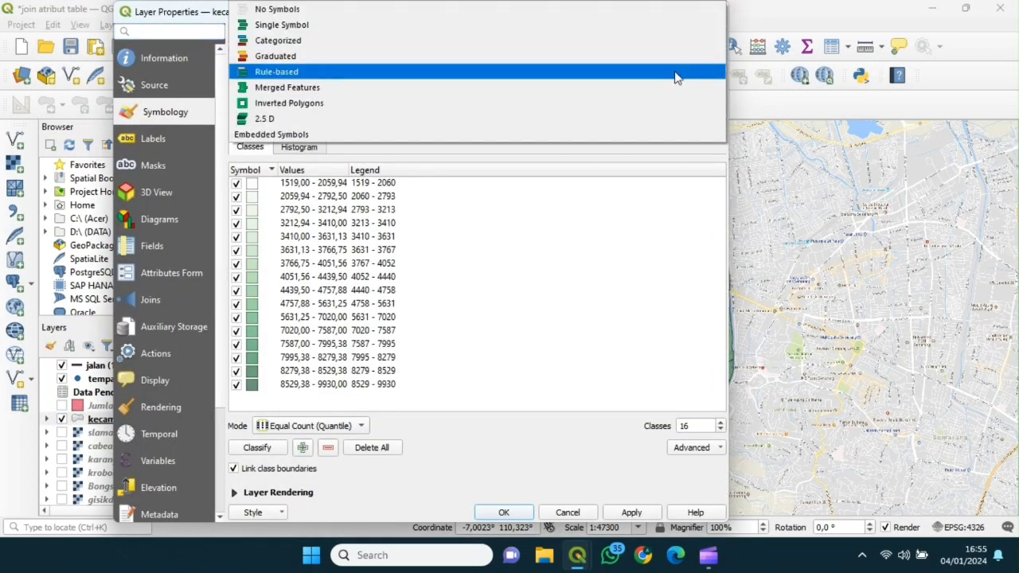
pyautogui.click(675, 77)
pyautogui.click(448, 88)
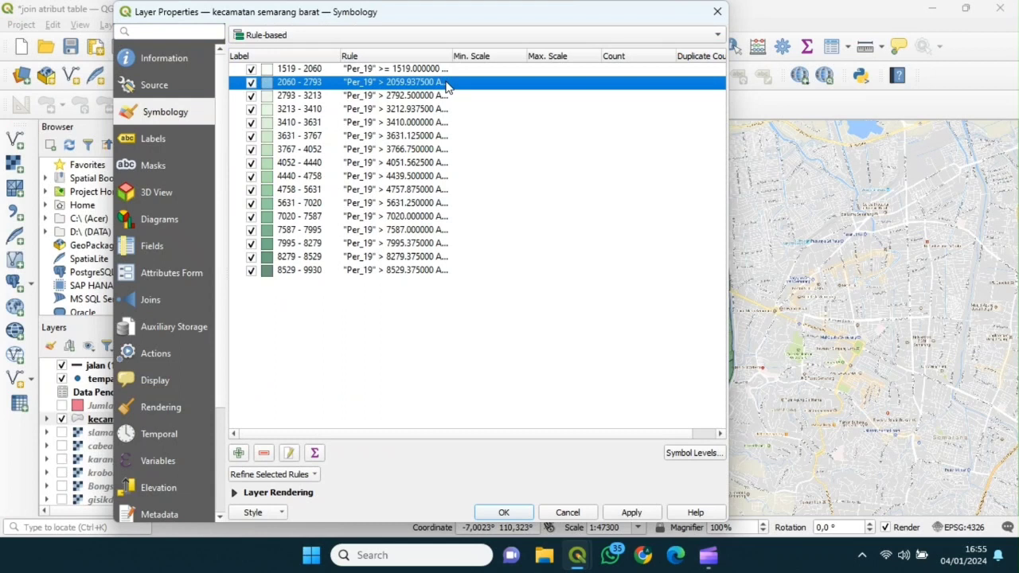
pyautogui.hotkey('ctrl', 'a')
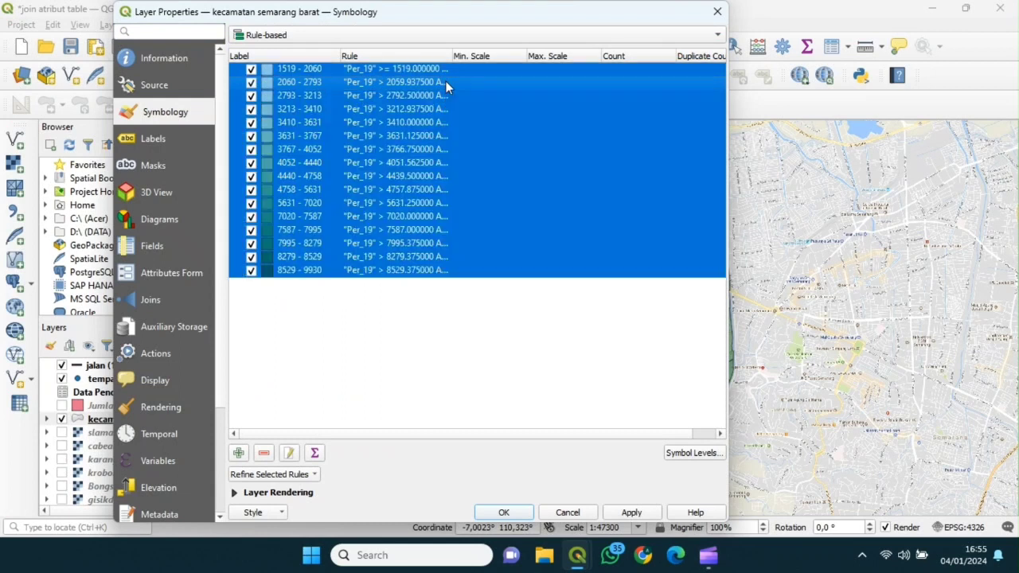
pyautogui.click(267, 454)
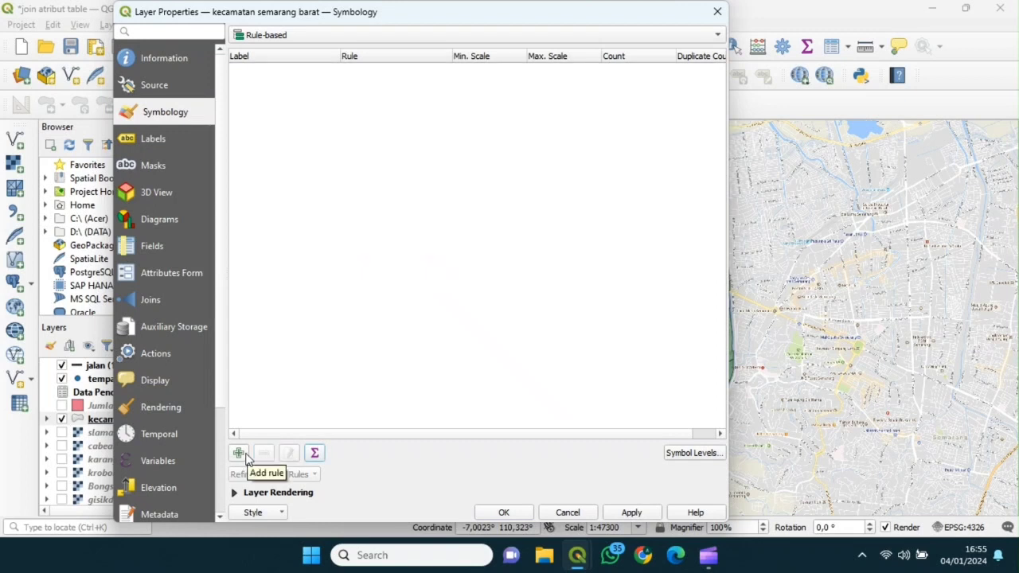
# Add a rule labeled kecamatan with the filter expression "kecamatan" = 'Bojong Salaman'.
pyautogui.click(239, 453)
pyautogui.click(553, 151)
pyautogui.write('ke')
pyautogui.click(586, 176)
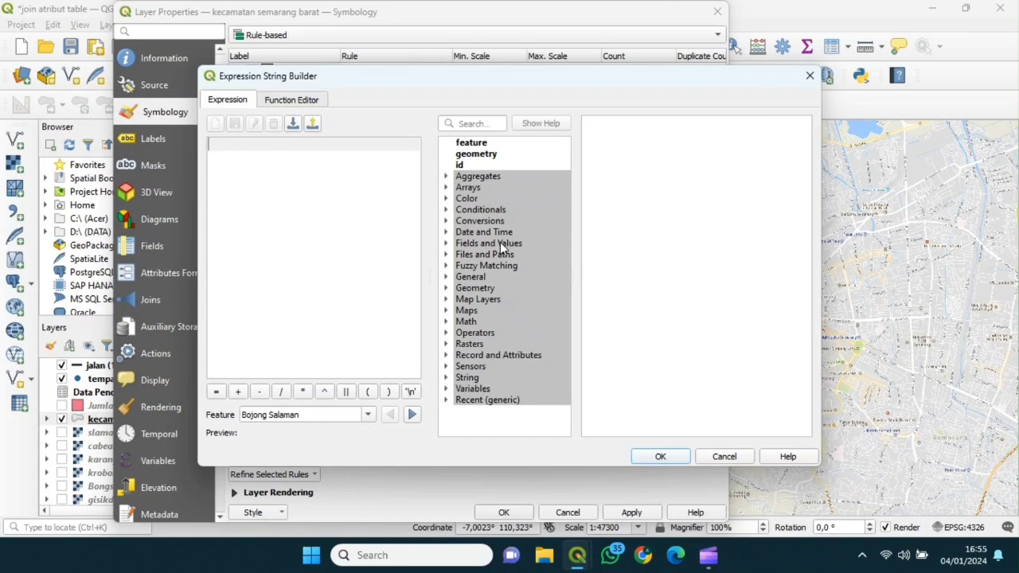
pyautogui.doubleClick(500, 243)
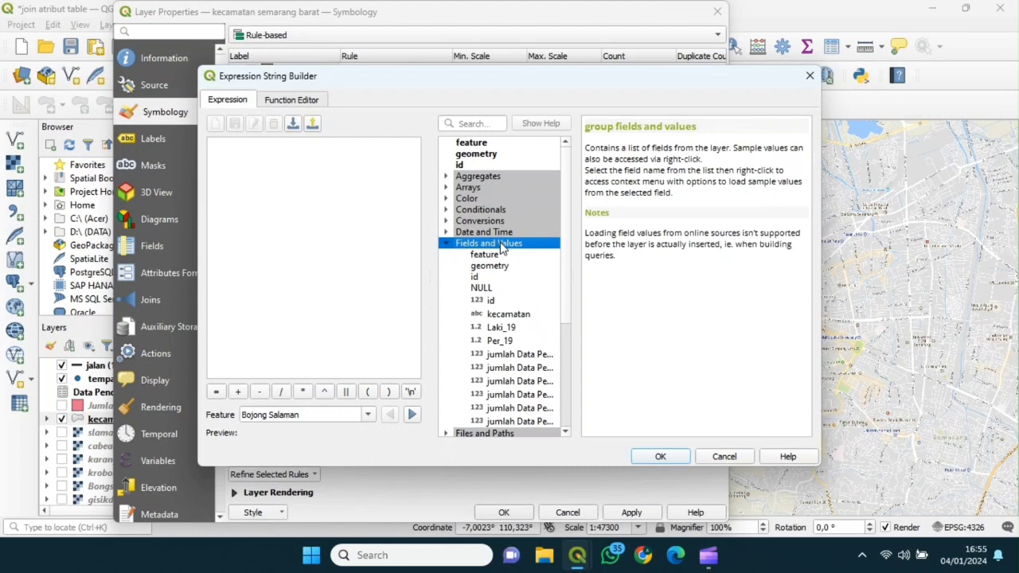
pyautogui.doubleClick(500, 315)
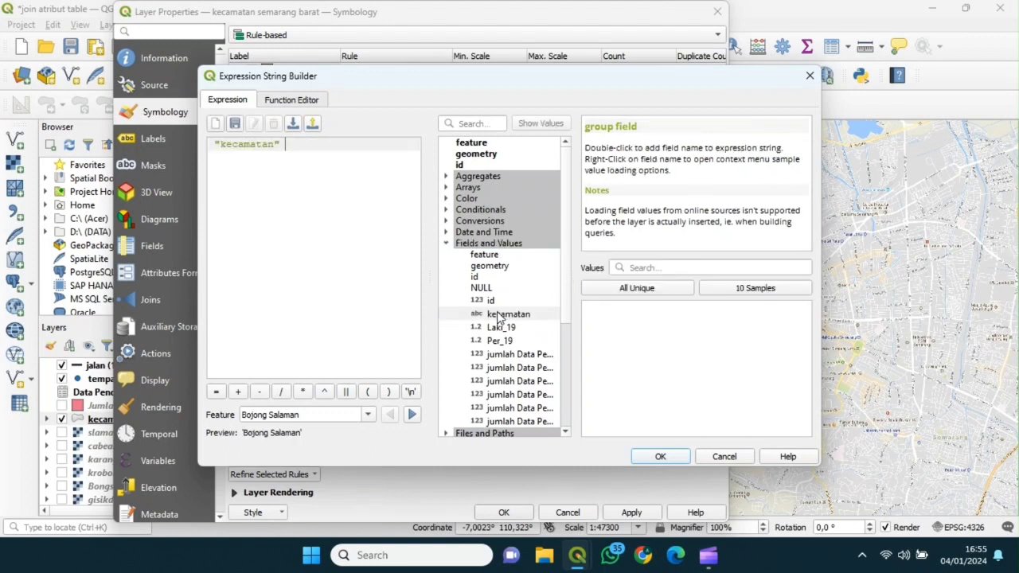
pyautogui.click(217, 392)
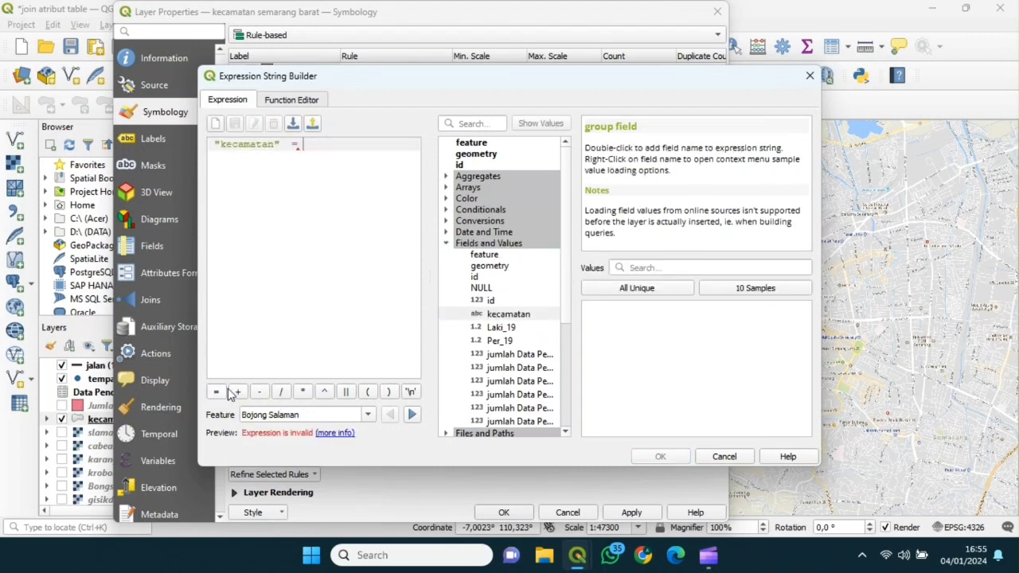
pyautogui.click(637, 290)
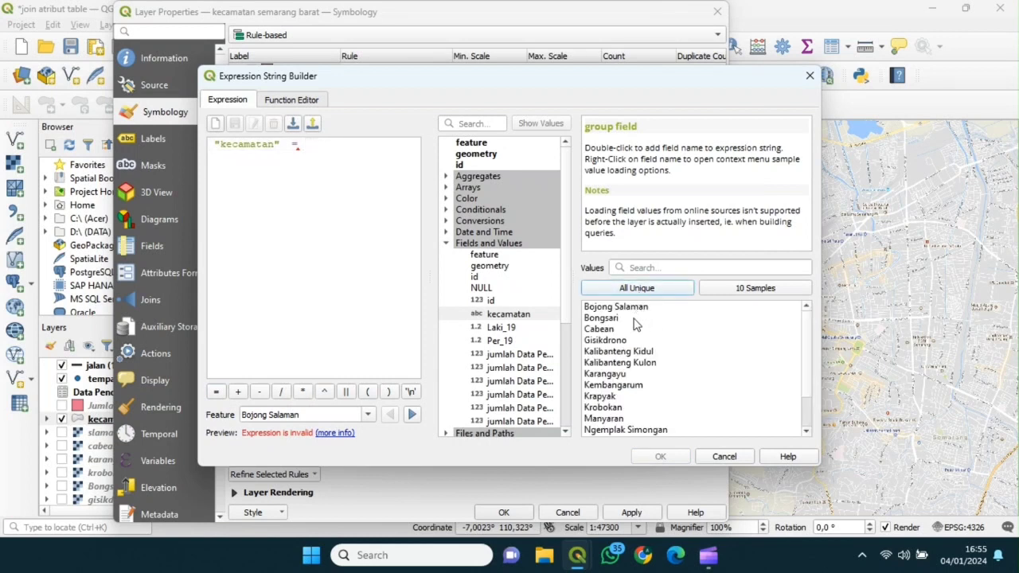
pyautogui.doubleClick(621, 307)
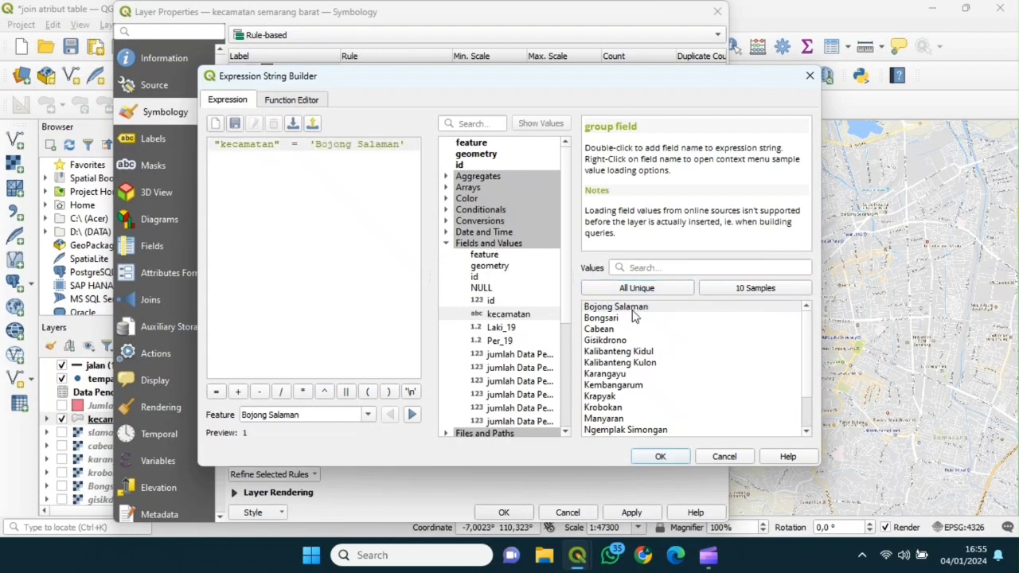
pyautogui.click(649, 457)
# Give the new rule the "hashed cred \" fill symbol, save the rule, and apply the rule-based style.
pyautogui.moveTo(666, 221); pyautogui.dragTo(670, 349)
pyautogui.moveTo(637, 249); pyautogui.dragTo(635, 277)
pyautogui.click(492, 292)
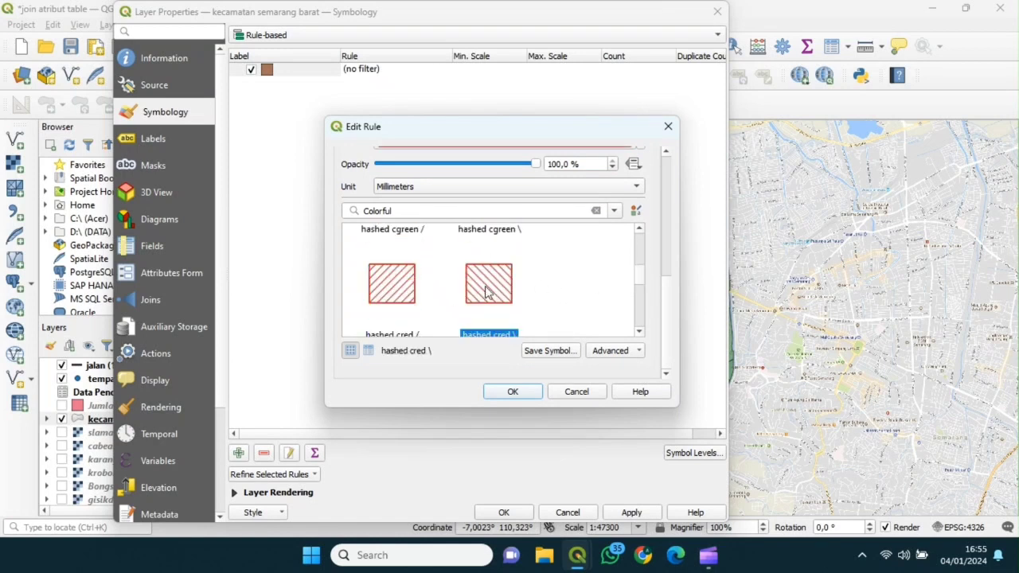
pyautogui.click(516, 392)
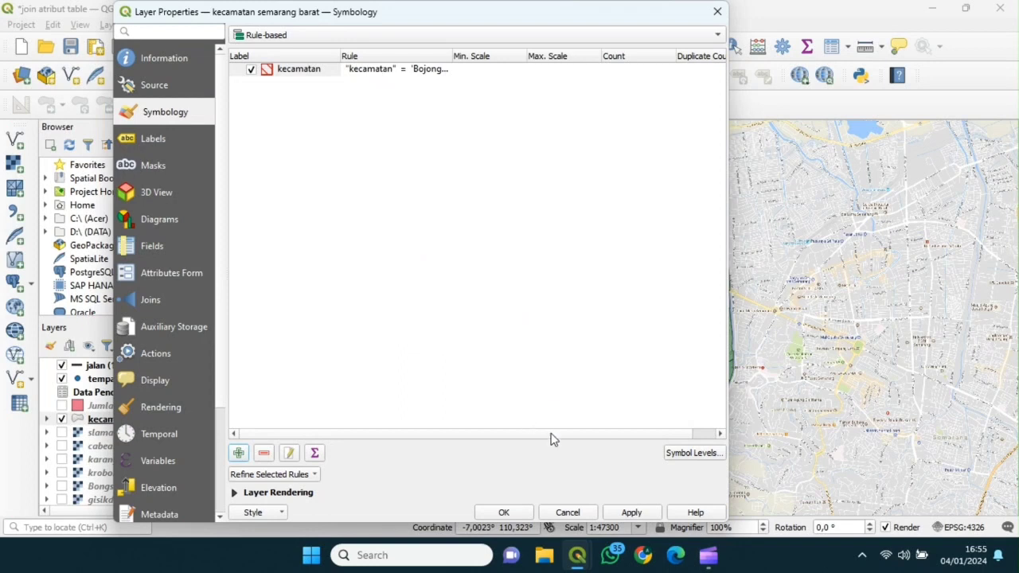
pyautogui.click(633, 514)
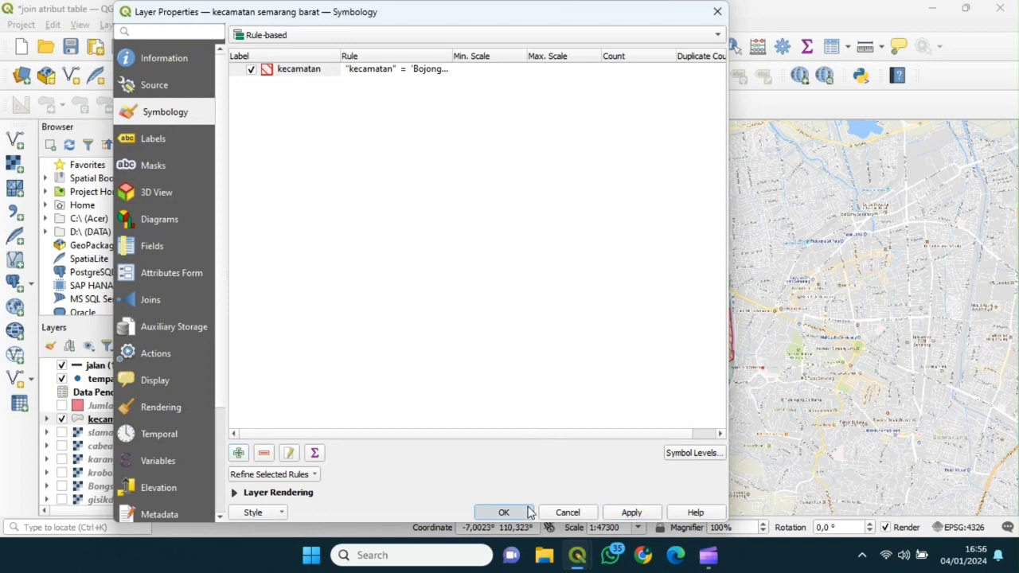
pyautogui.click(526, 512)
# Reopen the kecamatan semarang barat layer's symbology settings and remove the kecamatan rule.
pyautogui.rightClick(225, 419)
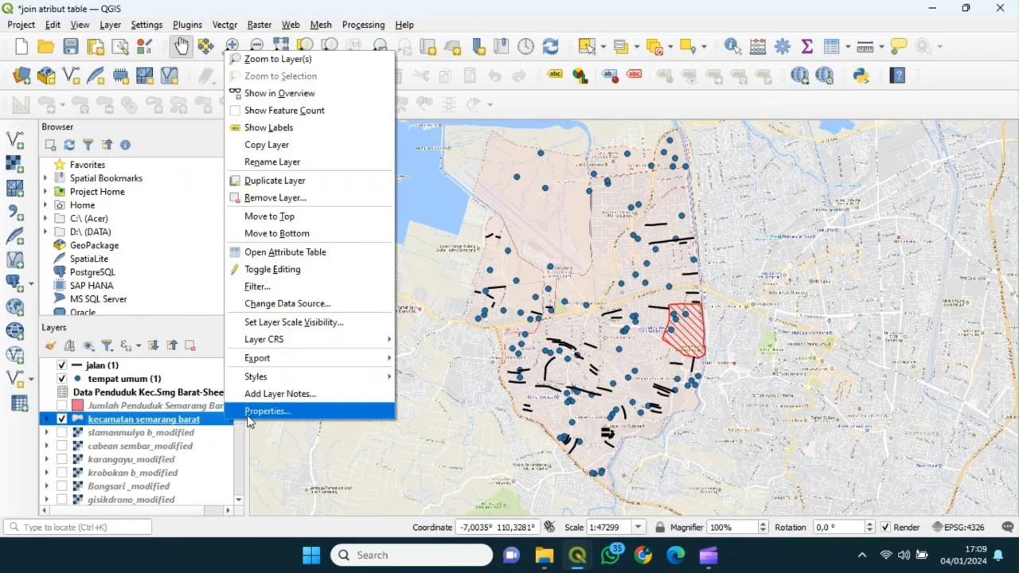
pyautogui.click(246, 407)
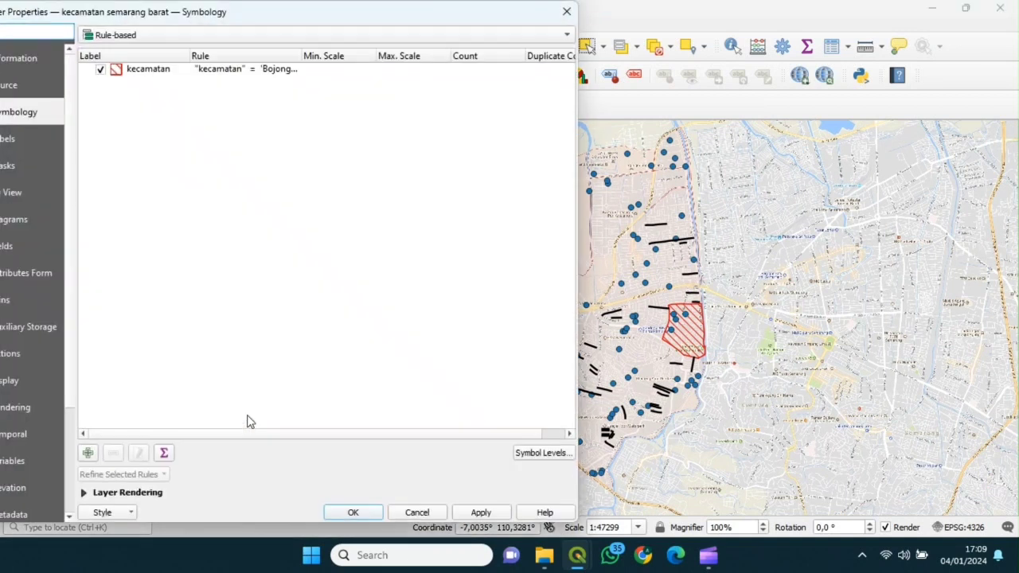
pyautogui.click(167, 76)
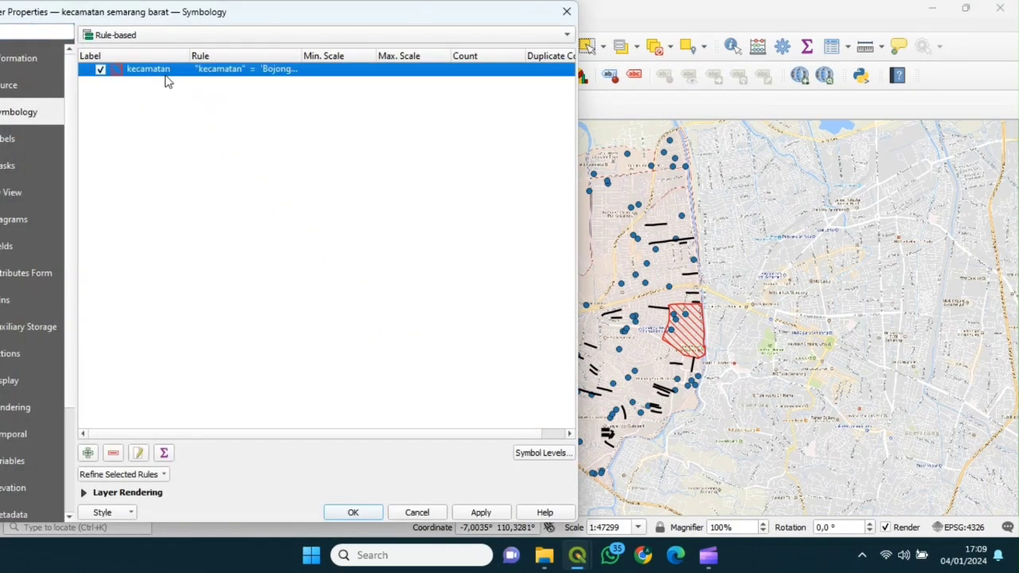
pyautogui.click(116, 454)
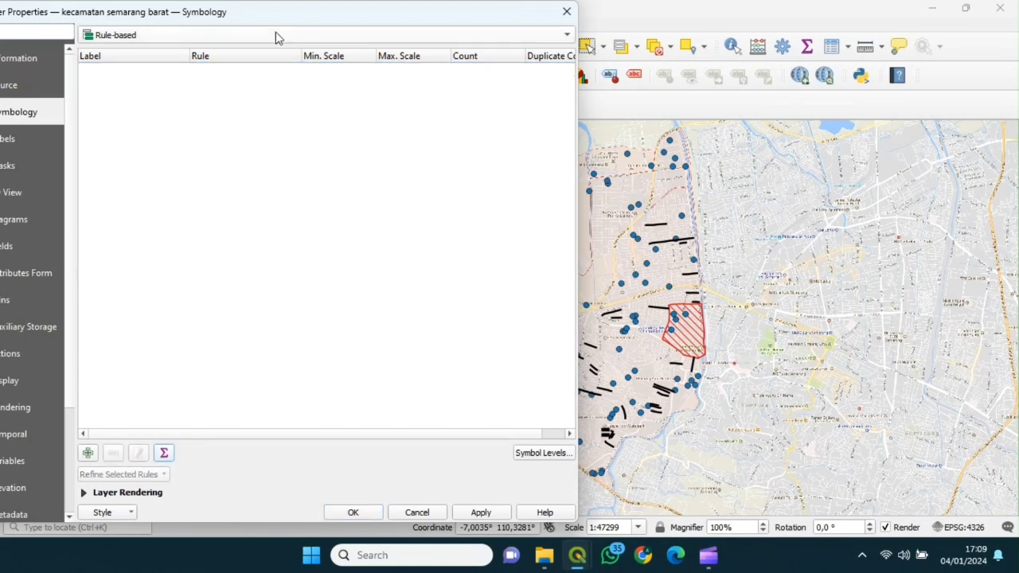
# Switch the kecamatan semarang barat layer to Inverted Polygons with a Single Symbol sub renderer and select its Simple Fill.
pyautogui.click(275, 35)
pyautogui.click(266, 105)
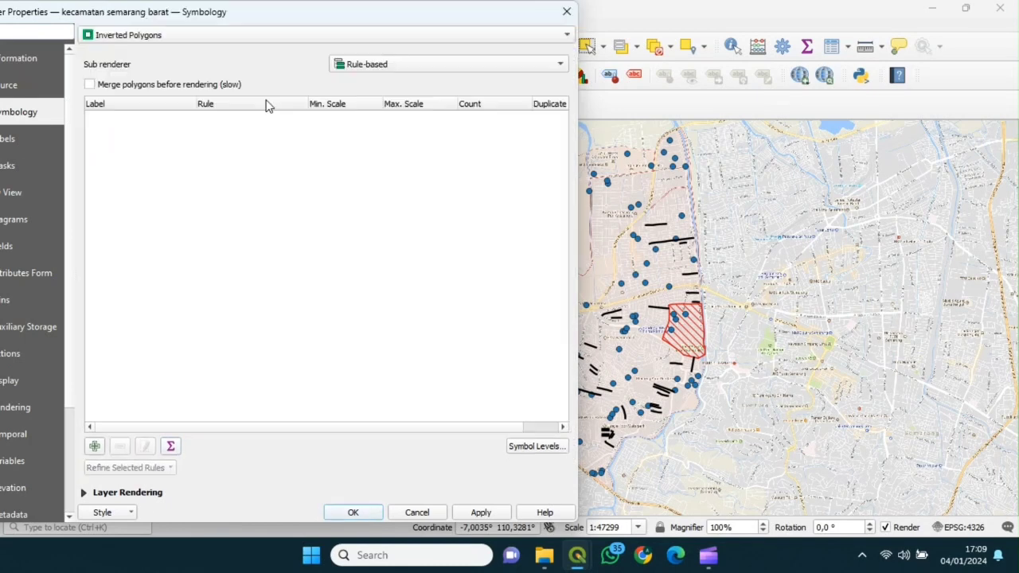
pyautogui.click(387, 70)
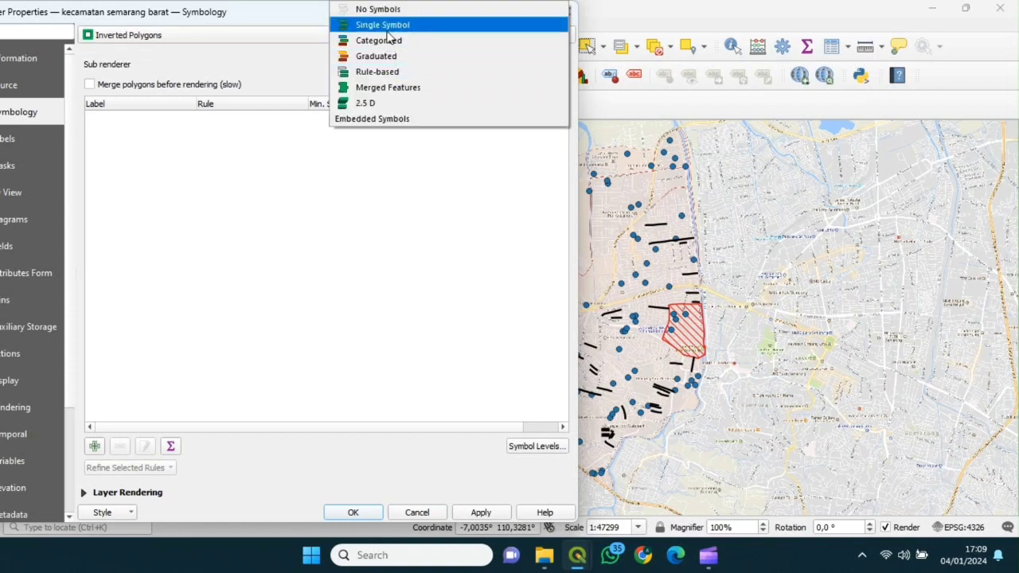
pyautogui.click(387, 31)
pyautogui.click(336, 120)
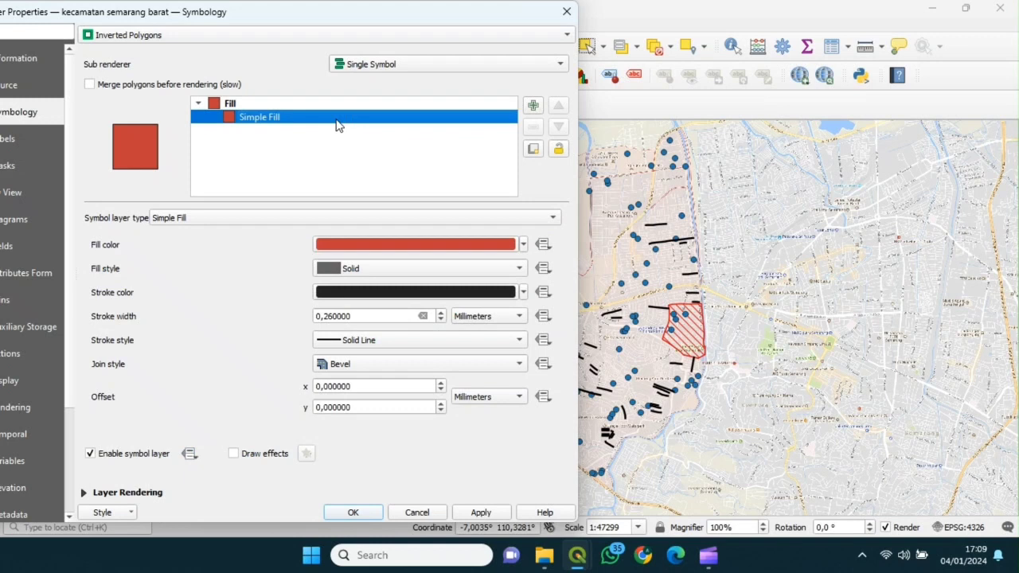
# Set the inverted polygons' fill color to light blue and apply the style to the layer.
pyautogui.click(525, 245)
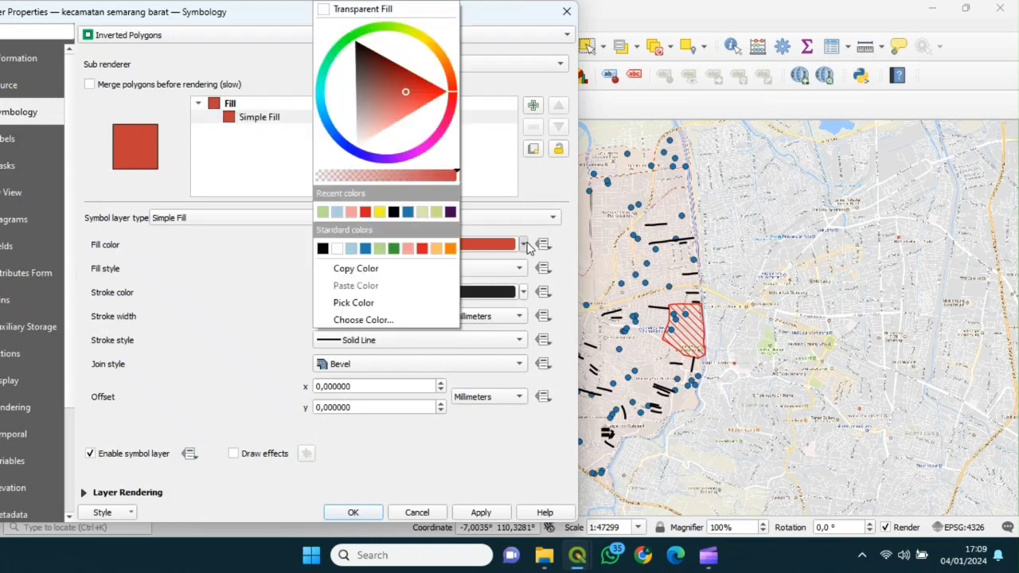
pyautogui.click(351, 248)
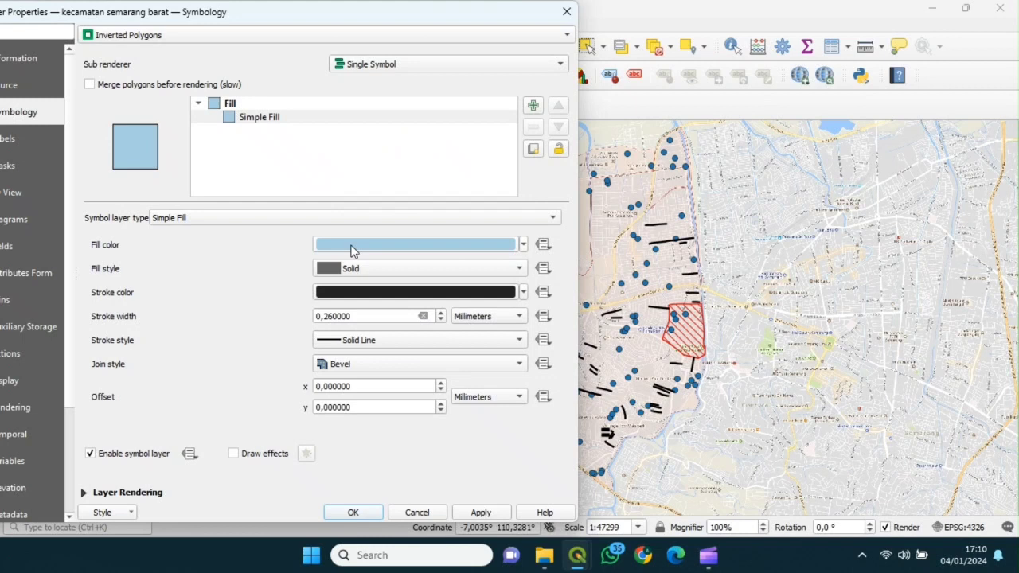
pyautogui.click(459, 514)
pyautogui.click(352, 513)
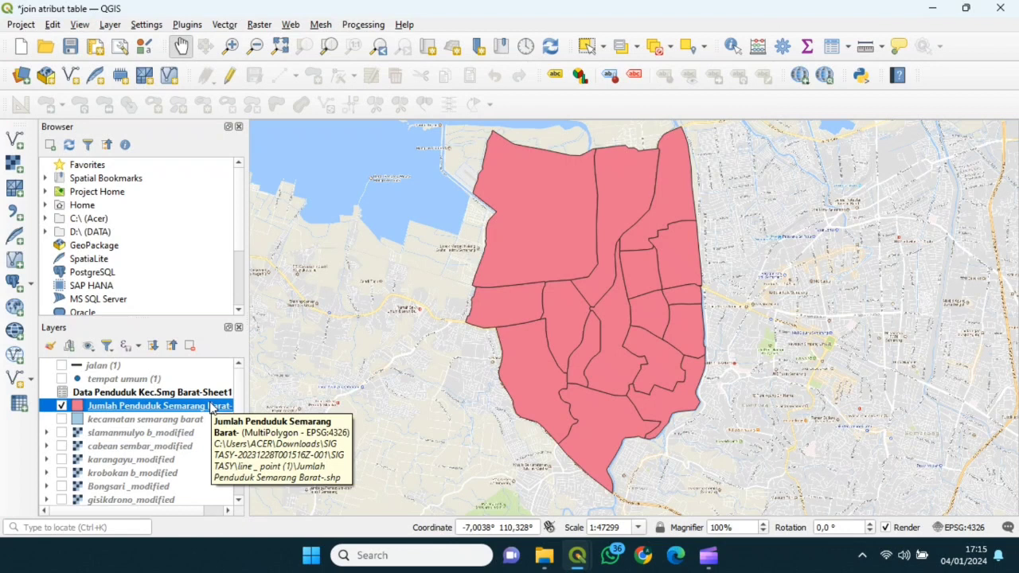
# Open the attribute table of the Jumlah Penduduk Semarang Barat- layer and turn on editing.
pyautogui.rightClick(212, 408)
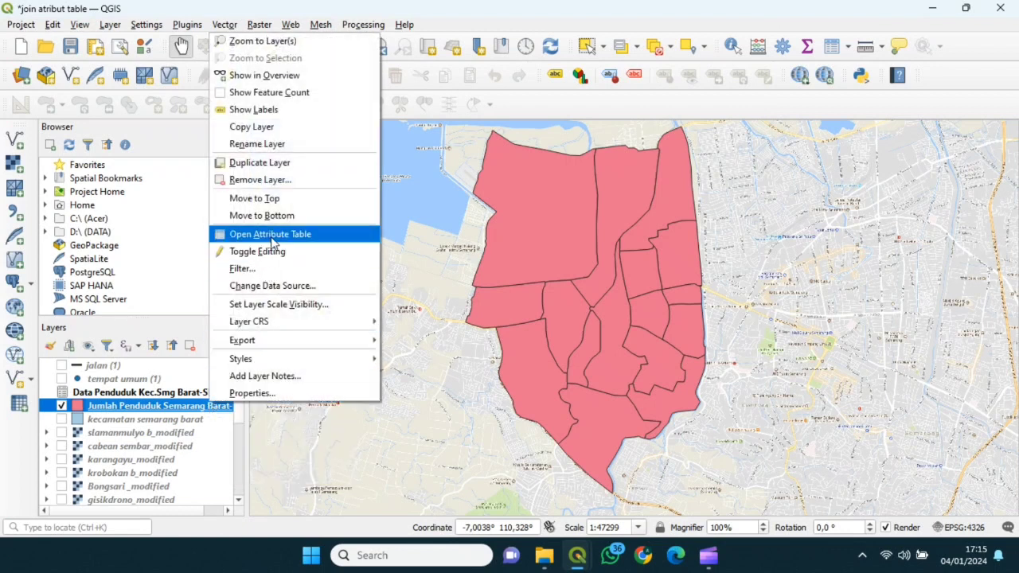
pyautogui.click(271, 234)
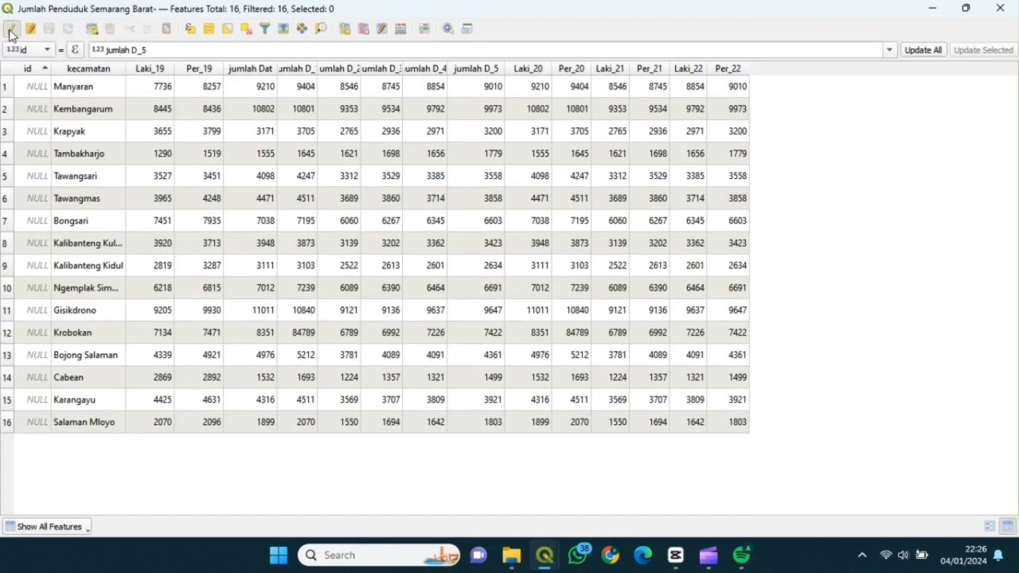
pyautogui.click(11, 31)
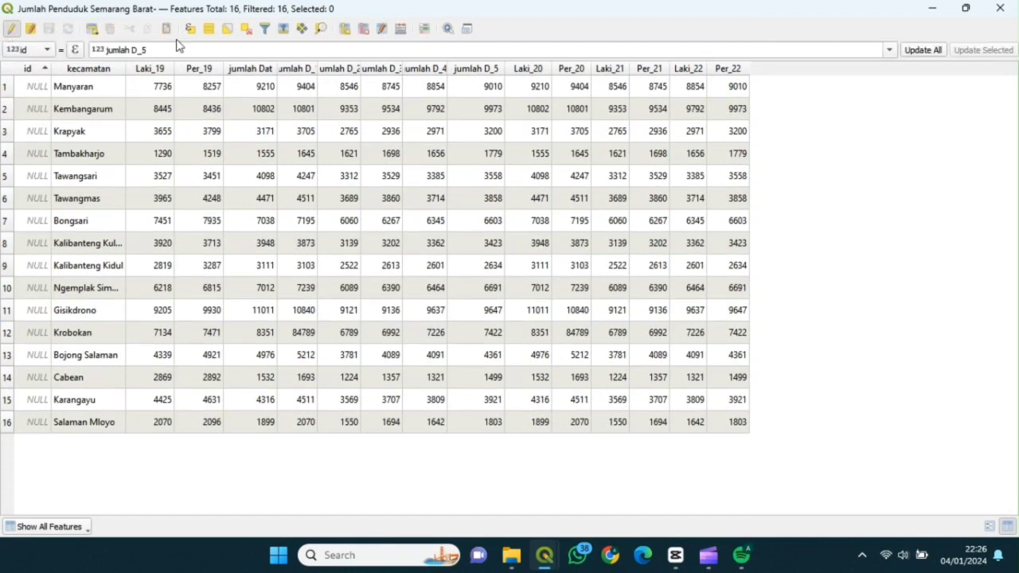
# Set up a new field in the field calculator named J.Pend19 with type Integer (64 bit) and length 21.
pyautogui.click(396, 35)
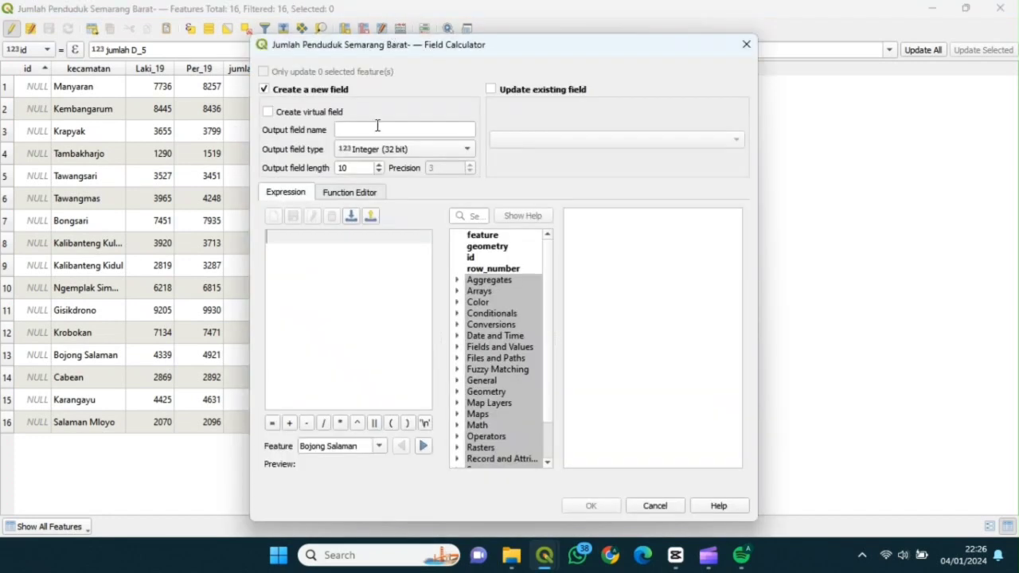
pyautogui.click(377, 129)
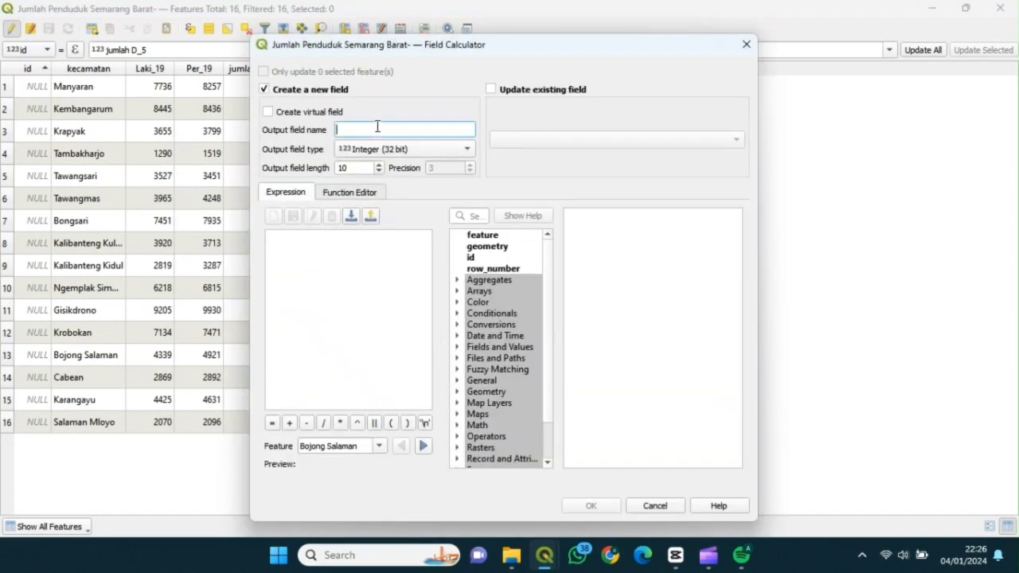
pyautogui.press('capslock')
pyautogui.write('J')
pyautogui.press('capslock')
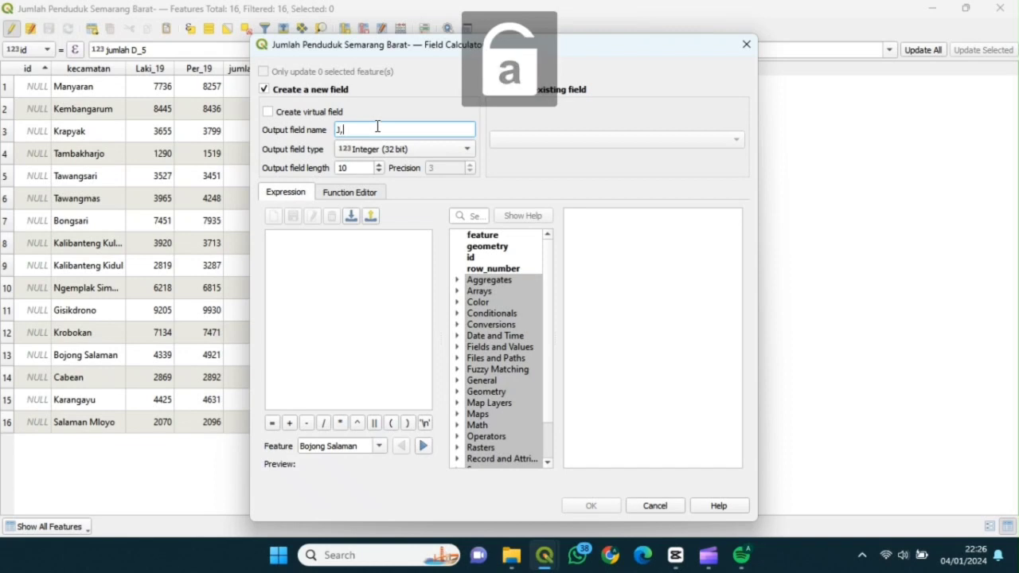
pyautogui.press('BackSpace')
pyautogui.write('.')
pyautogui.press('capslock')
pyautogui.write('P')
pyautogui.press('capslock')
pyautogui.write('end1')
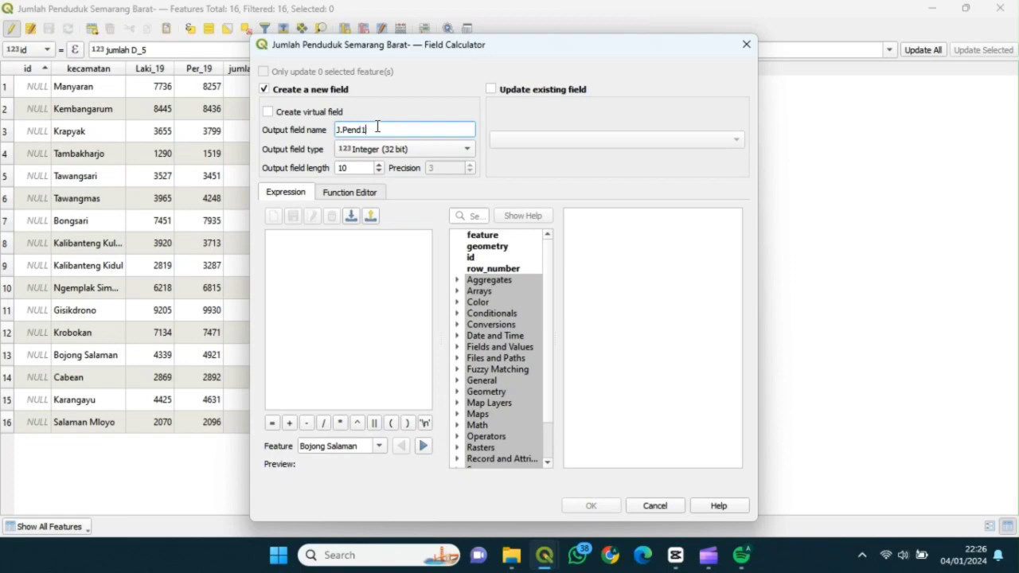
pyautogui.write('9')
pyautogui.click(382, 149)
pyautogui.click(381, 163)
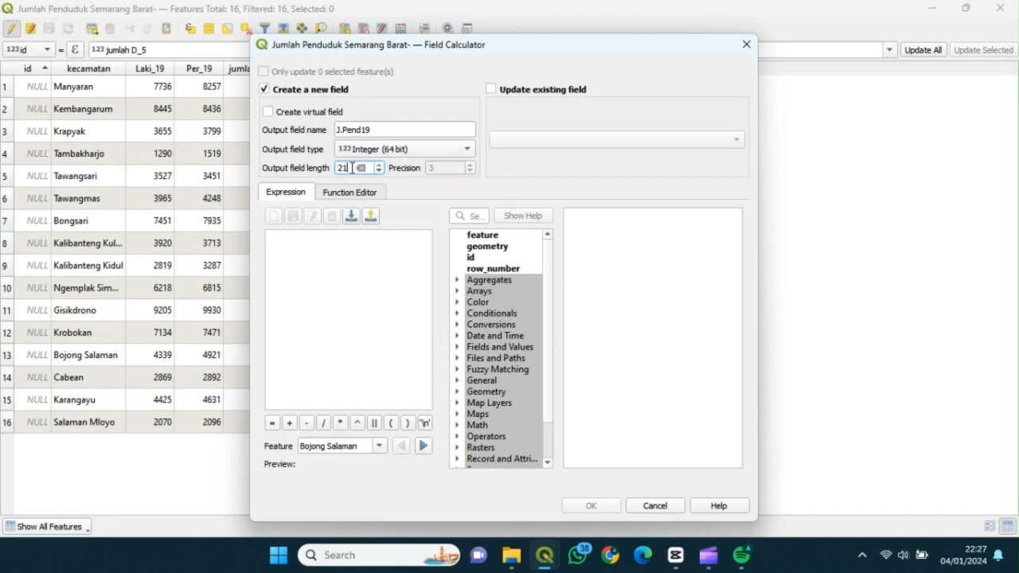
# Calculate the J.Pend19 field with the expression "Laki_19" + "Per_19".
pyautogui.doubleClick(495, 348)
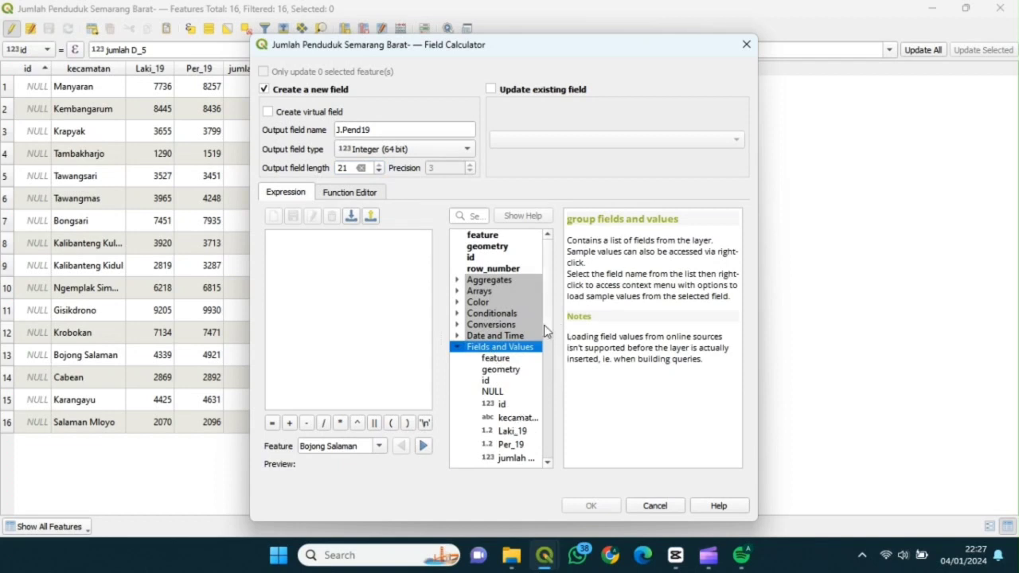
pyautogui.scroll(-3, 546, 333)
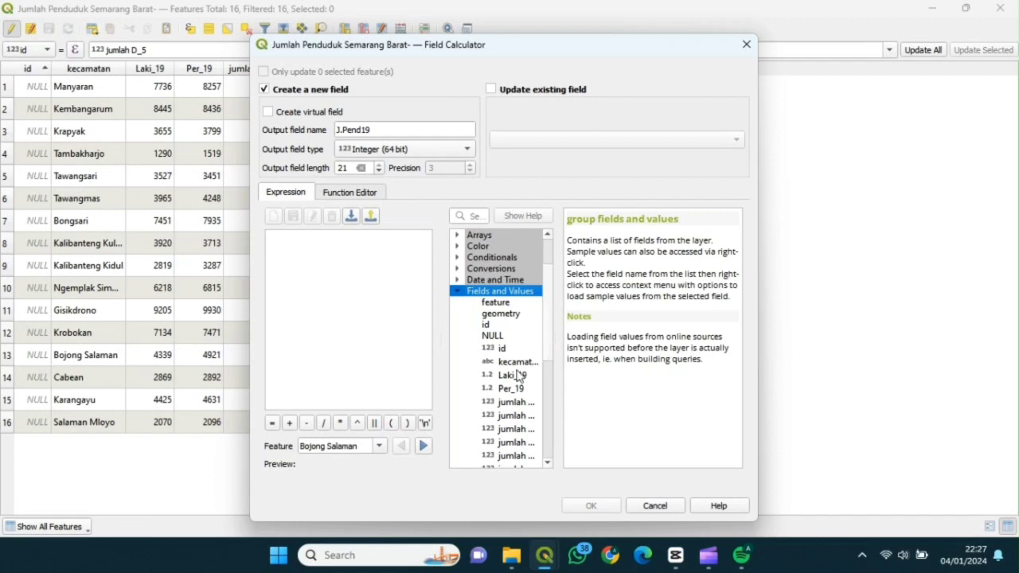
pyautogui.doubleClick(518, 375)
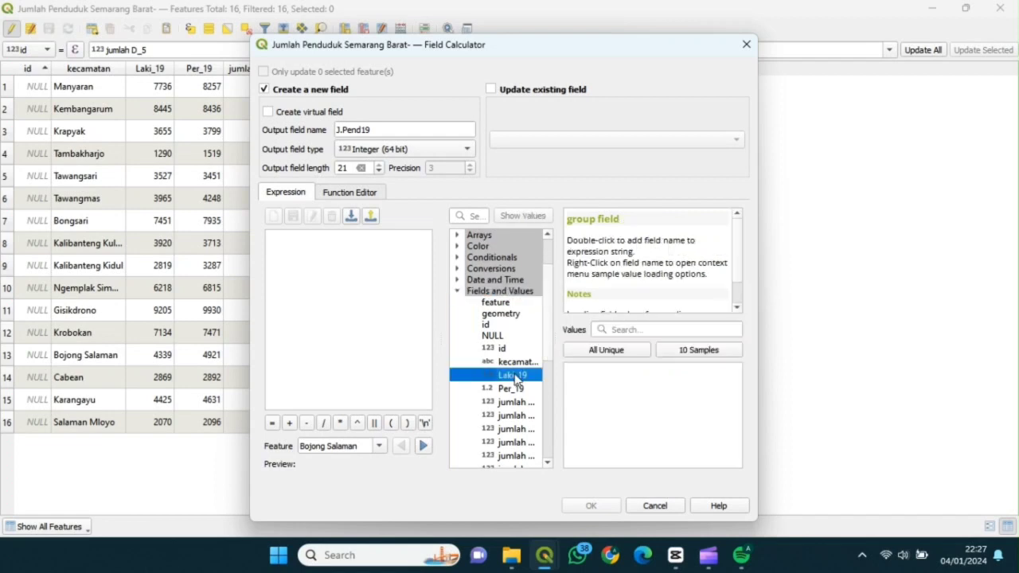
pyautogui.click(289, 423)
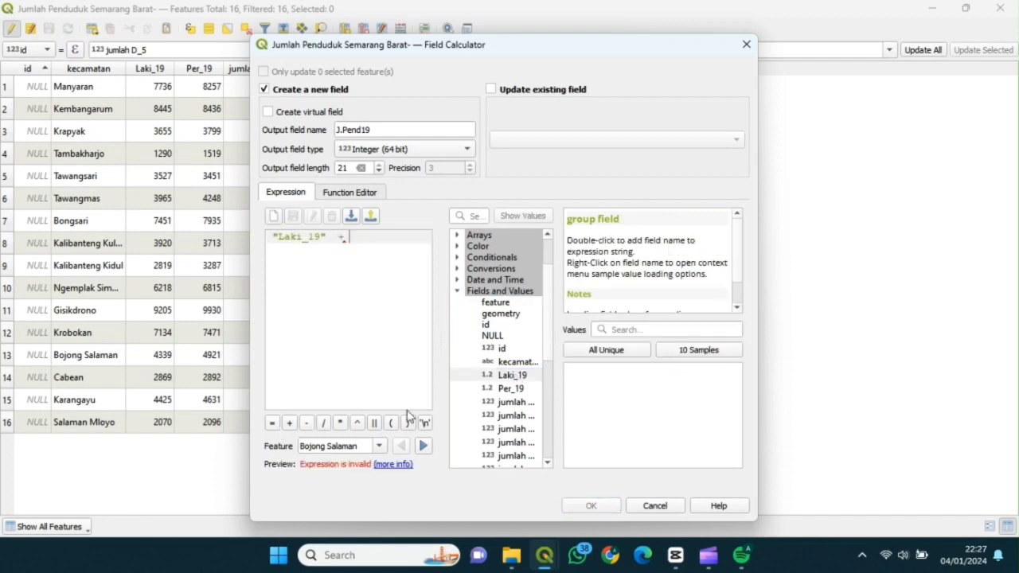
pyautogui.doubleClick(511, 388)
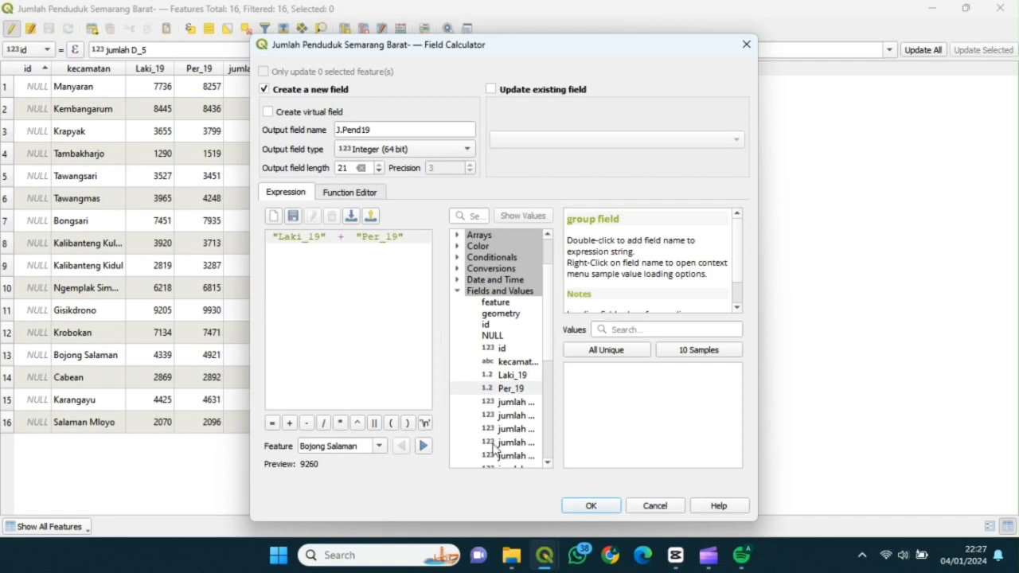
pyautogui.click(590, 506)
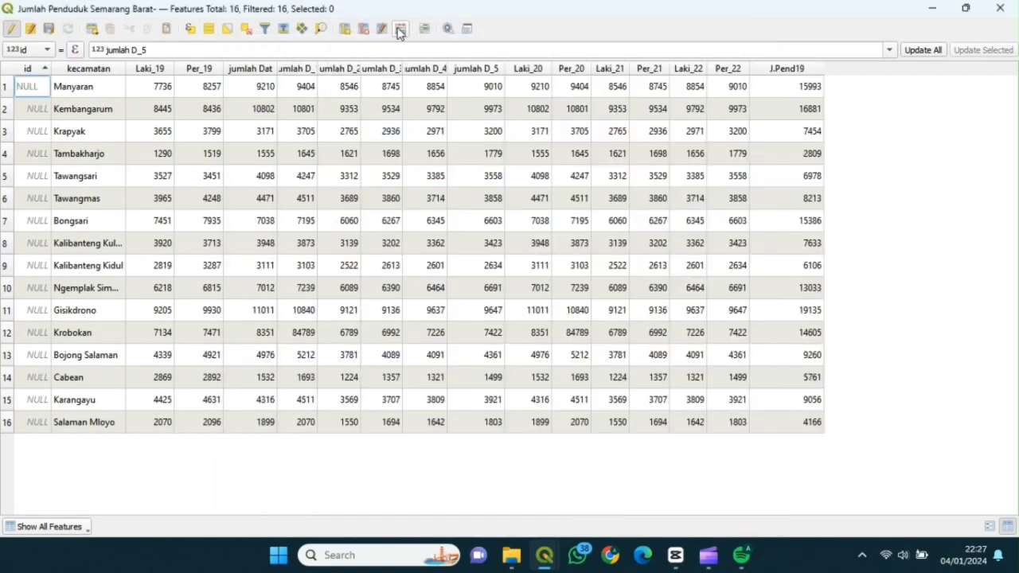
# Define another calculated field named J.Pend20 with type Integer (64 bit) and length 21.
pyautogui.click(401, 29)
pyautogui.click(400, 129)
pyautogui.press('capslock')
pyautogui.write('J')
pyautogui.press('capslock')
pyautogui.write('.Pend20')
pyautogui.click(398, 149)
pyautogui.click(382, 162)
pyautogui.doubleClick(340, 168)
pyautogui.write('21')
# Fill the J.Pend20 field with the sum of the Laki_20 and Per_20 fields.
pyautogui.doubleClick(502, 343)
pyautogui.scroll(-5, 502, 359)
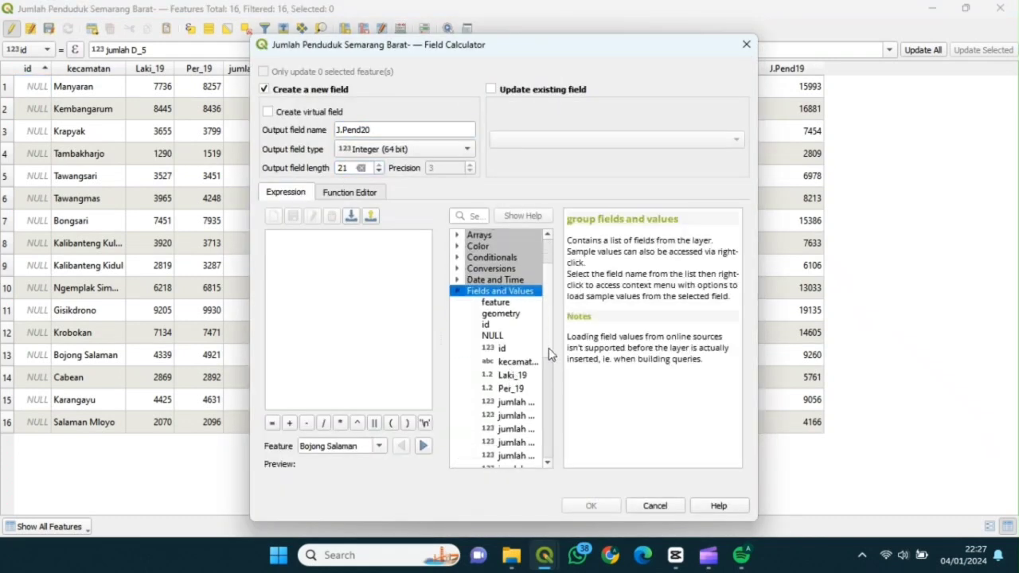
pyautogui.doubleClick(512, 381)
pyautogui.click(289, 423)
pyautogui.doubleClick(512, 395)
pyautogui.click(593, 506)
# Define a calculated field named J.Pend21 with type Integer (64 bit) and length 21.
pyautogui.click(401, 29)
pyautogui.click(399, 129)
pyautogui.write('J.Pend21')
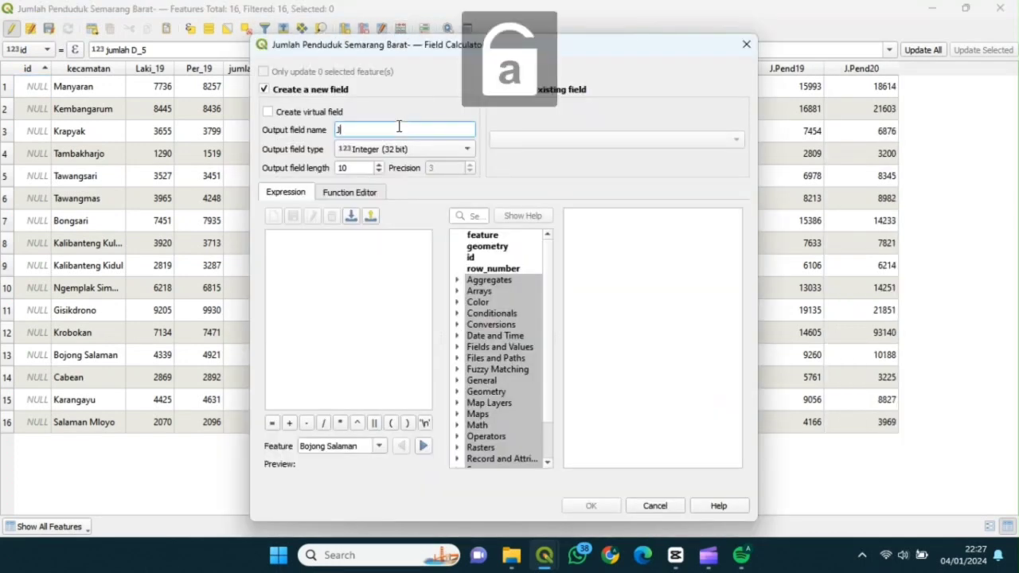
pyautogui.click(406, 149)
pyautogui.click(398, 164)
pyautogui.doubleClick(348, 168)
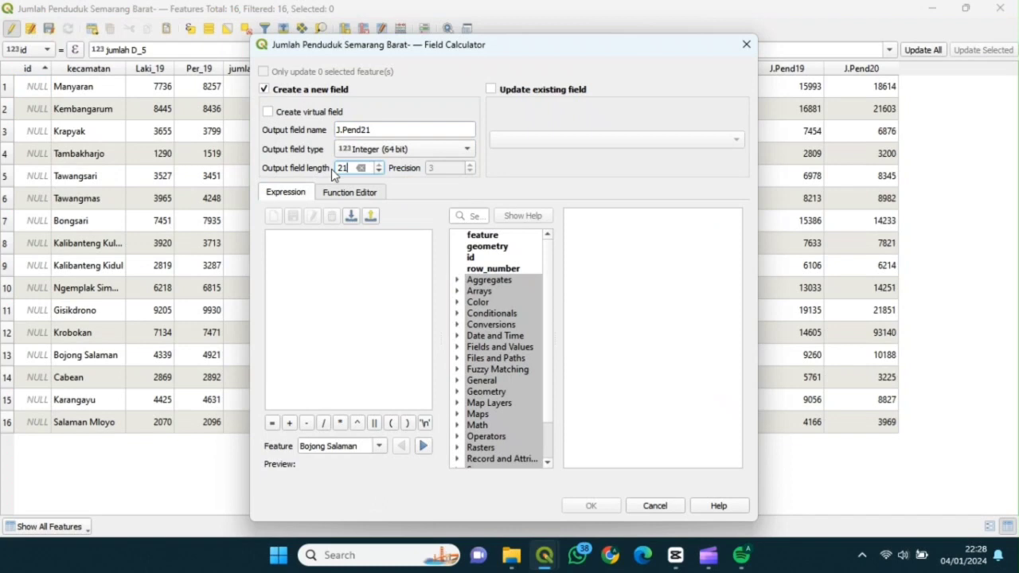
pyautogui.write('21')
# Calculate the J.Pend21 field with the expression "Laki_21" + "Per_21".
pyautogui.doubleClick(500, 346)
pyautogui.scroll(-2, 550, 350)
pyautogui.scroll(-3, 548, 351)
pyautogui.doubleClick(512, 370)
pyautogui.click(289, 423)
pyautogui.doubleClick(511, 384)
pyautogui.click(591, 505)
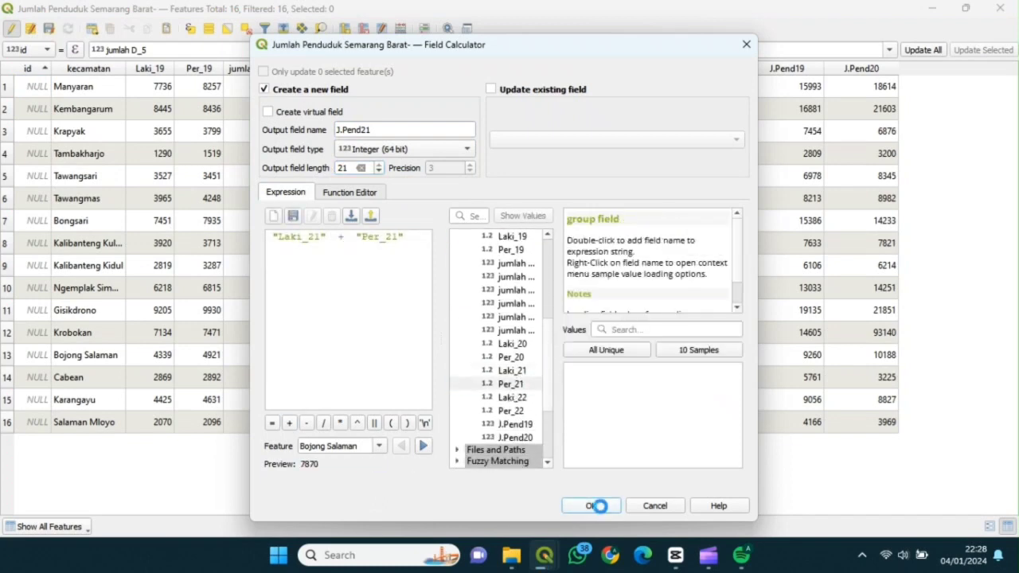
# Define a calculated field named J.Pend22 with type Integer (64 bit) and length 21.
pyautogui.click(402, 30)
pyautogui.click(387, 129)
pyautogui.write('J.Pend22')
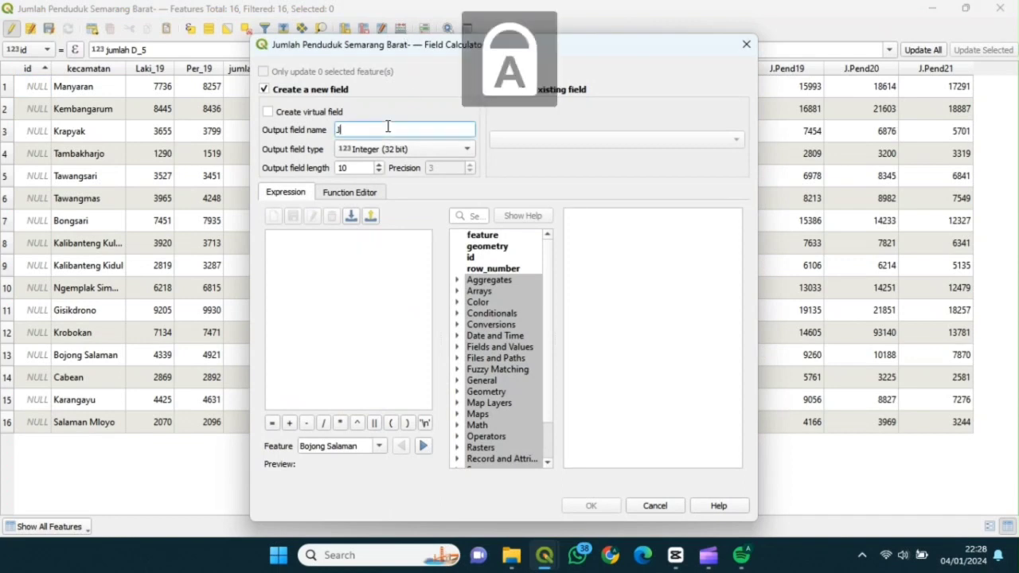
pyautogui.click(394, 150)
pyautogui.click(394, 164)
# Calculate the J.Pend22 field with the expression "Laki_22" + "Per_22".
pyautogui.doubleClick(491, 347)
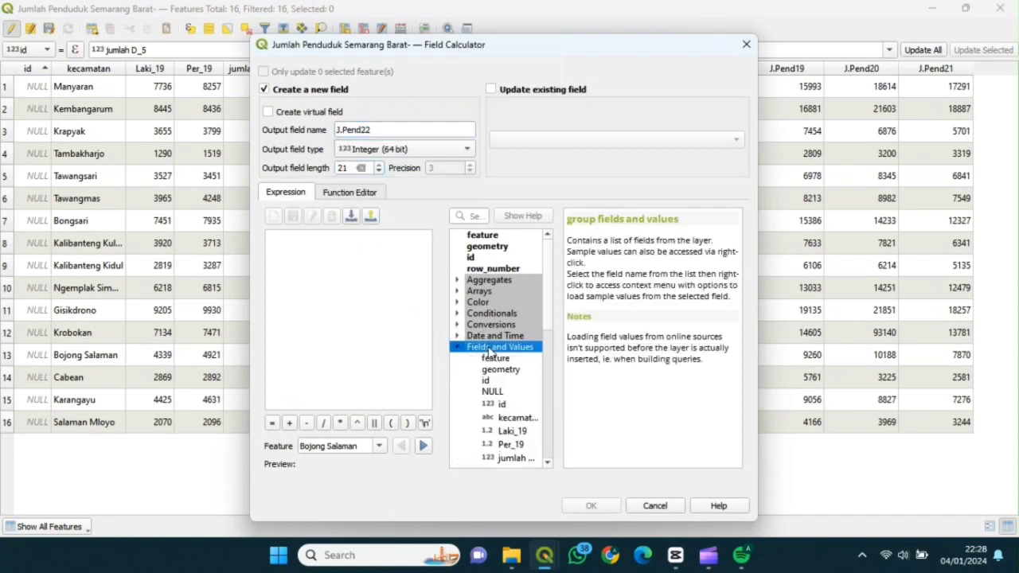
pyautogui.scroll(-5, 492, 350)
pyautogui.doubleClick(495, 371)
pyautogui.click(287, 423)
pyautogui.doubleClick(508, 384)
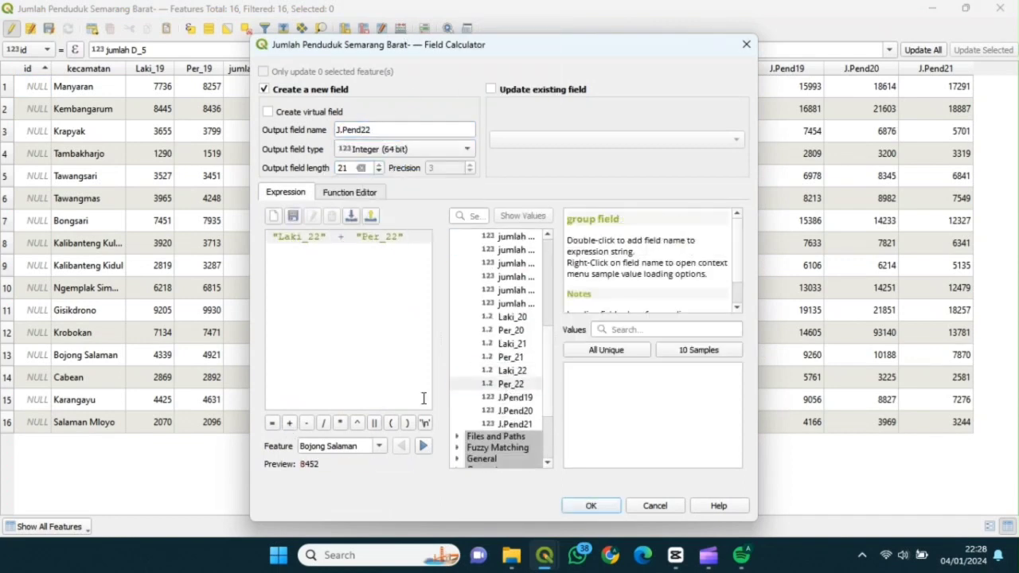
pyautogui.click(593, 507)
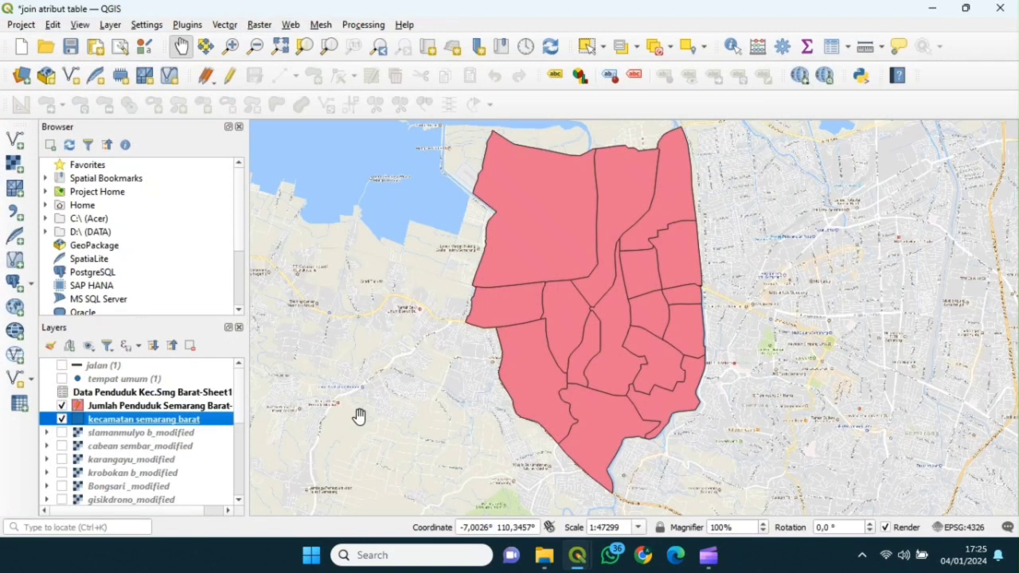
# Open the Jumlah Penduduk Semarang Barat- layer's properties and switch its symbology to Graduated.
pyautogui.click(208, 407)
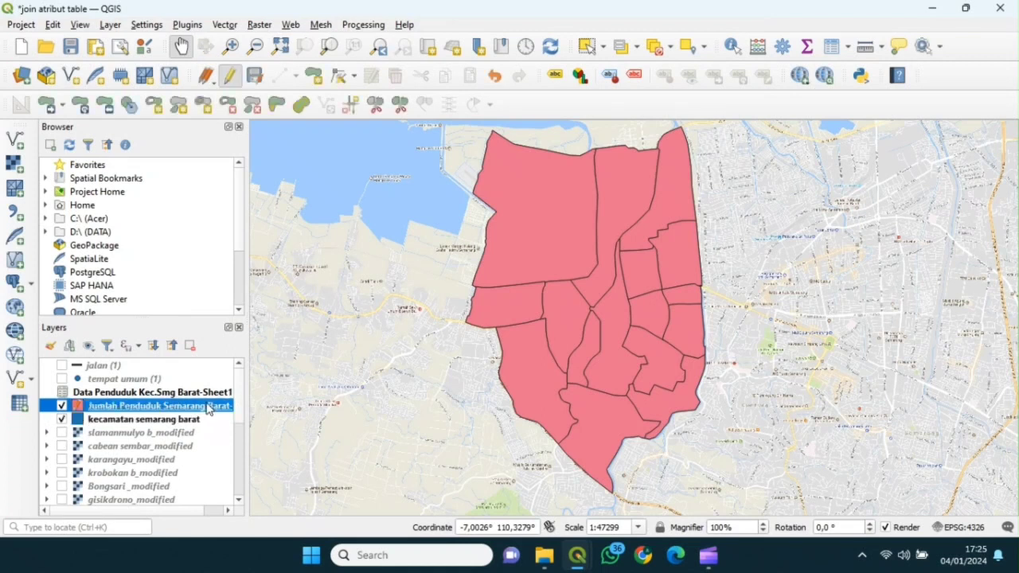
pyautogui.rightClick(209, 407)
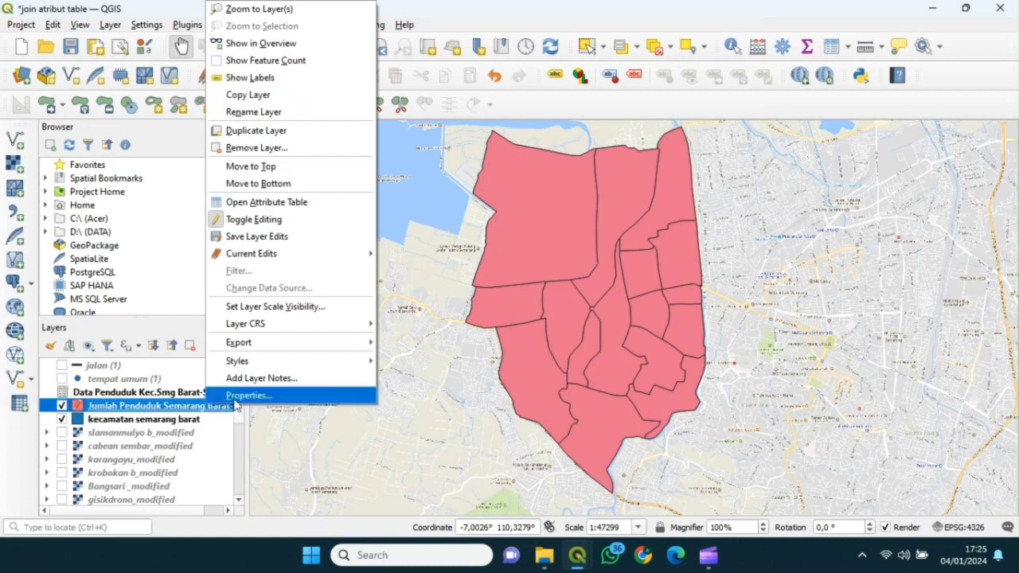
pyautogui.click(246, 397)
pyautogui.click(539, 36)
pyautogui.click(510, 58)
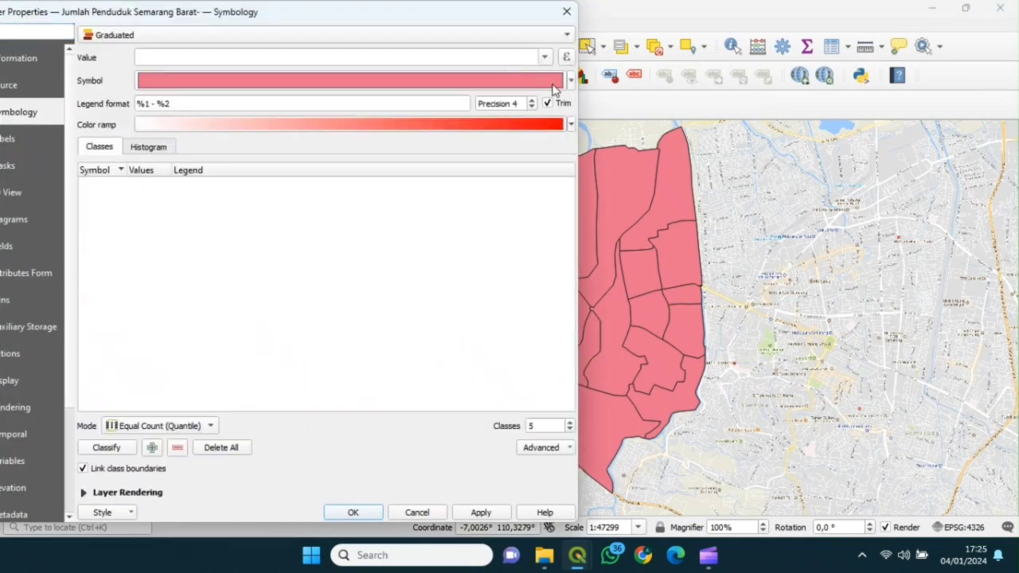
# Set the graduated style's value to the Per_19 field and its color ramp to Blues.
pyautogui.click(545, 59)
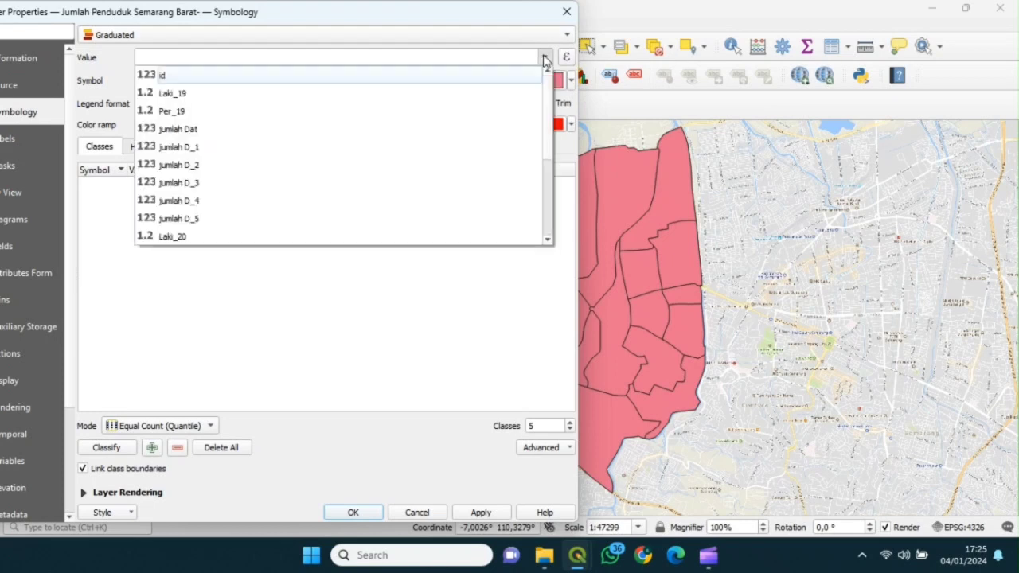
pyautogui.click(518, 114)
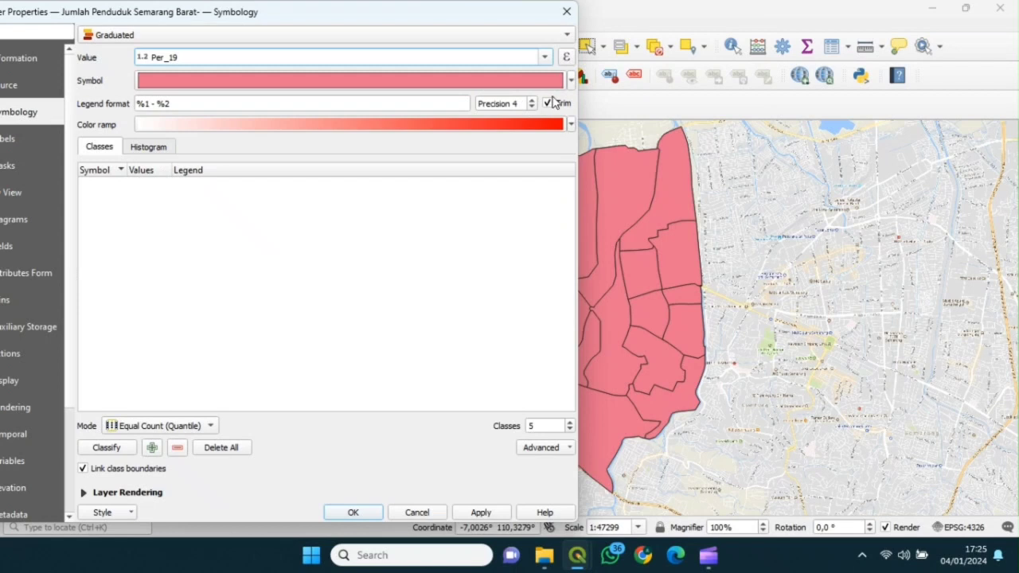
pyautogui.click(571, 125)
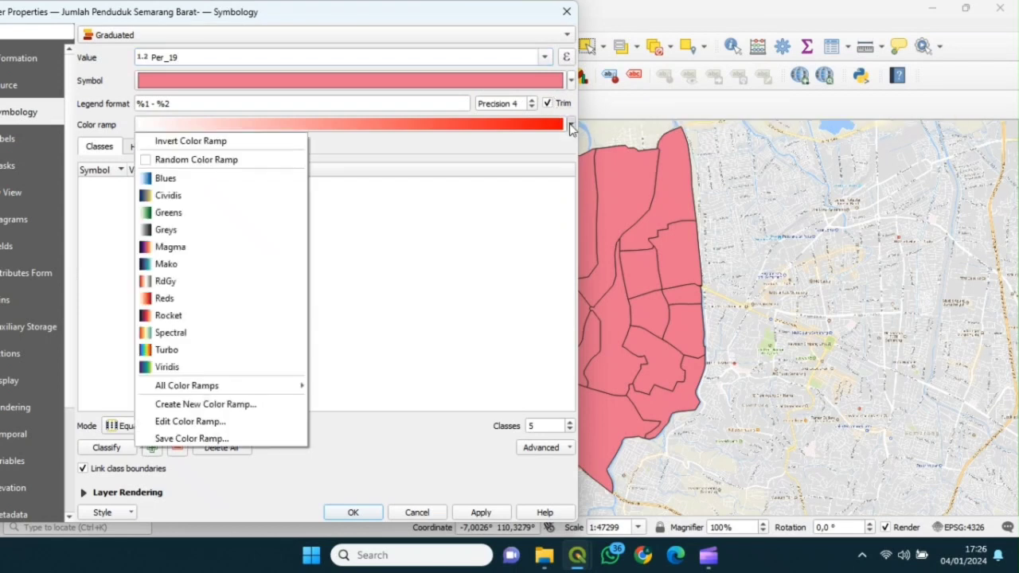
pyautogui.click(250, 180)
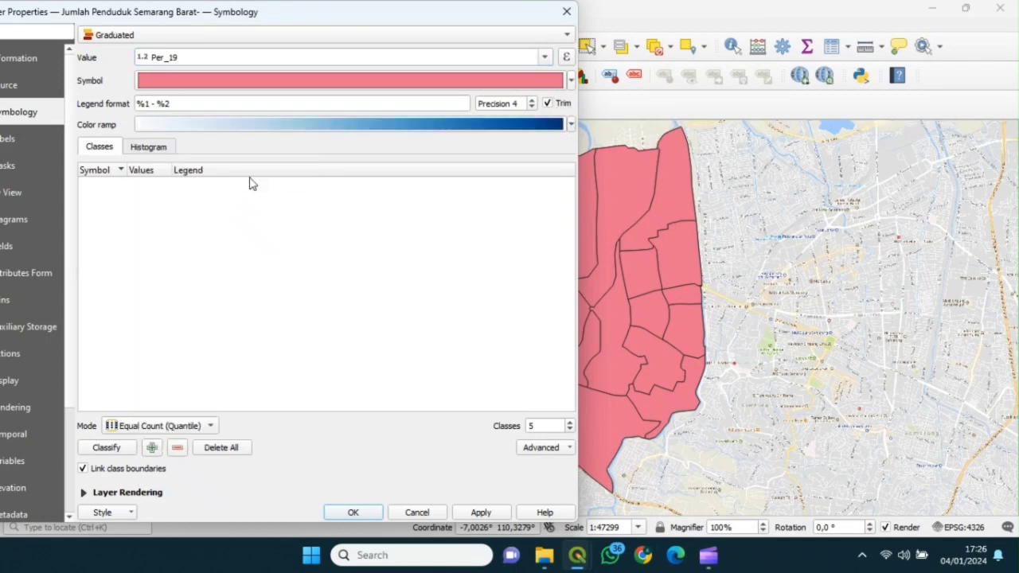
# Classify the Per_19 graduated style into 16 classes and apply it to the Jumlah Penduduk Semarang Barat- layer.
pyautogui.doubleClick(530, 427)
pyautogui.write('16')
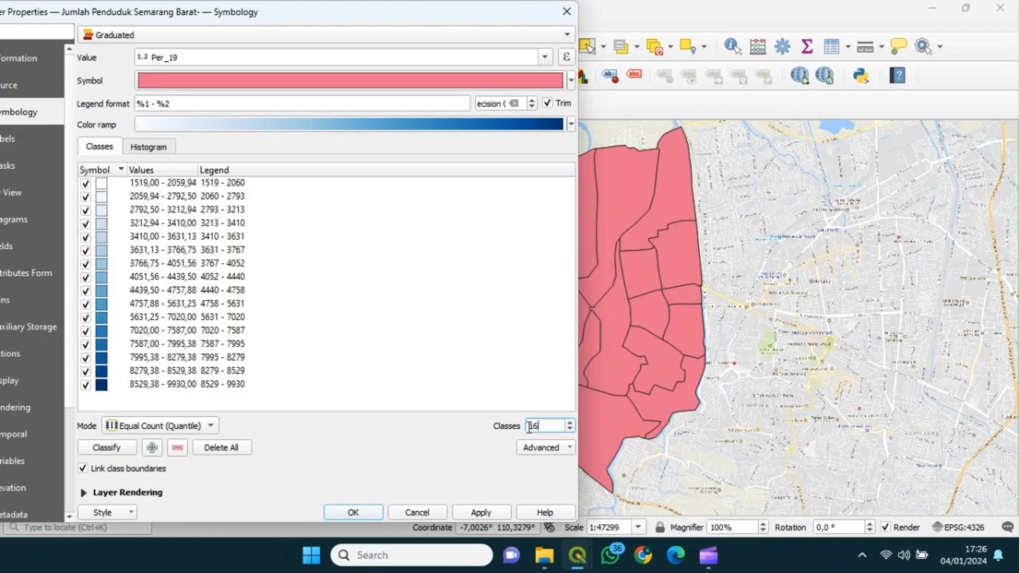
pyautogui.click(120, 448)
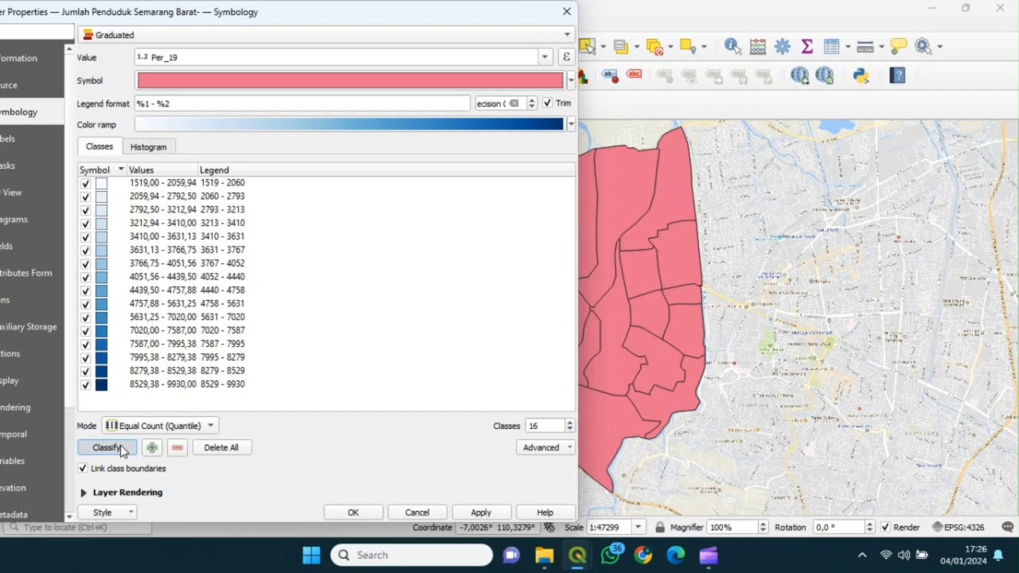
pyautogui.click(492, 516)
pyautogui.click(356, 512)
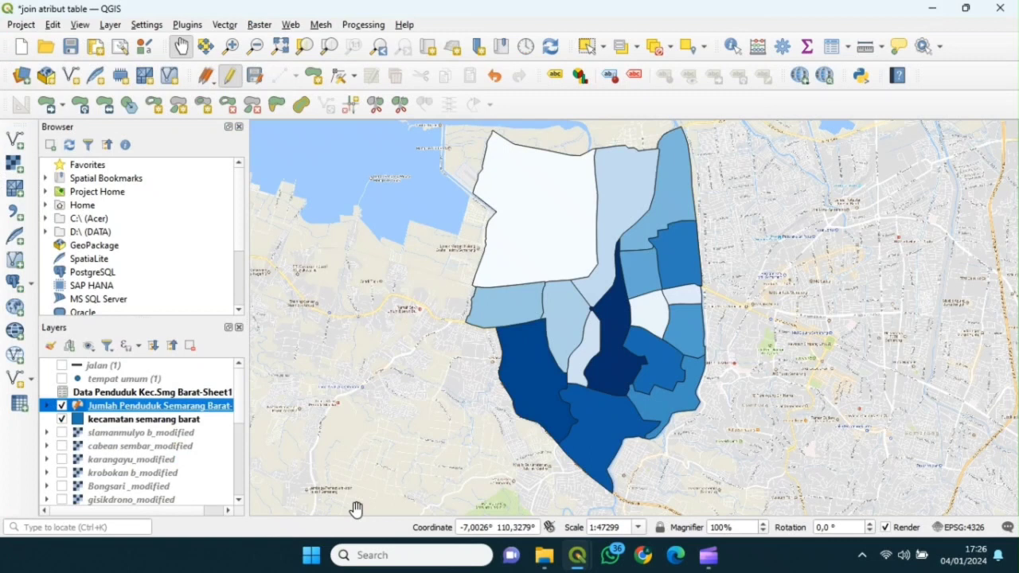
# Open the kecamatan semarang barat layer's properties and enable Single Labels for it.
pyautogui.click(171, 422)
pyautogui.rightClick(172, 422)
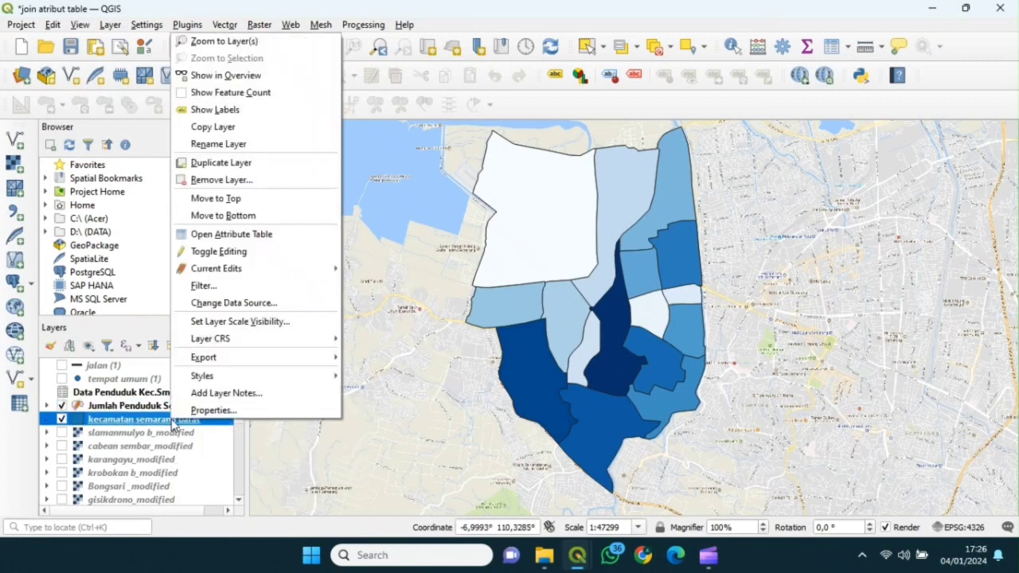
pyautogui.click(185, 411)
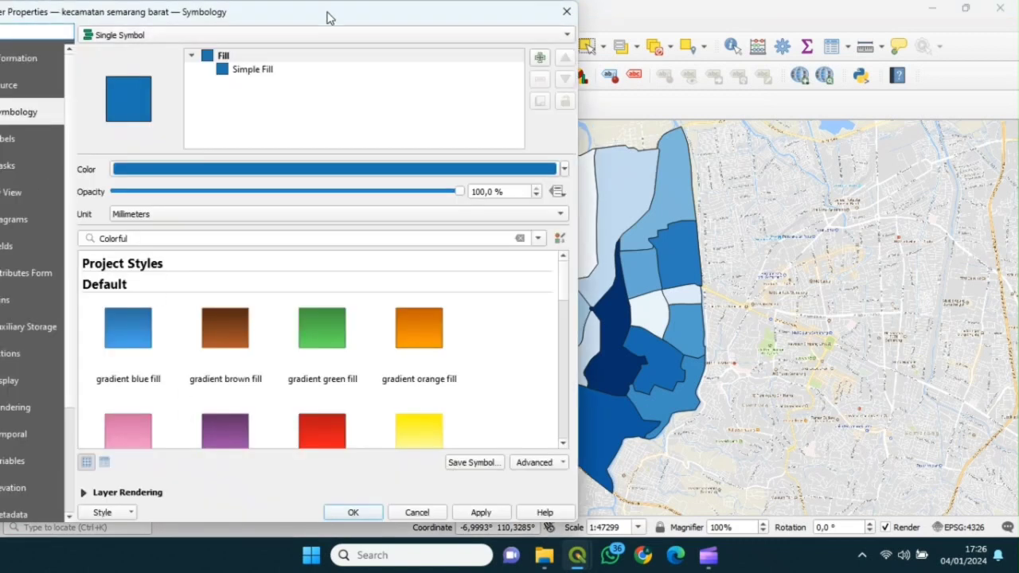
pyautogui.moveTo(326, 11); pyautogui.dragTo(401, 13)
pyautogui.click(73, 140)
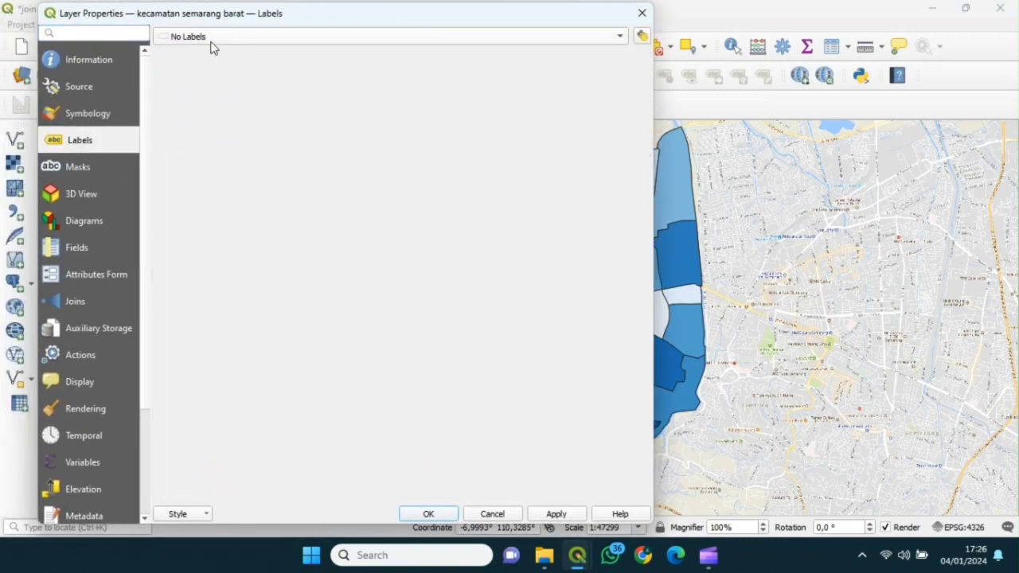
pyautogui.click(233, 36)
pyautogui.click(239, 53)
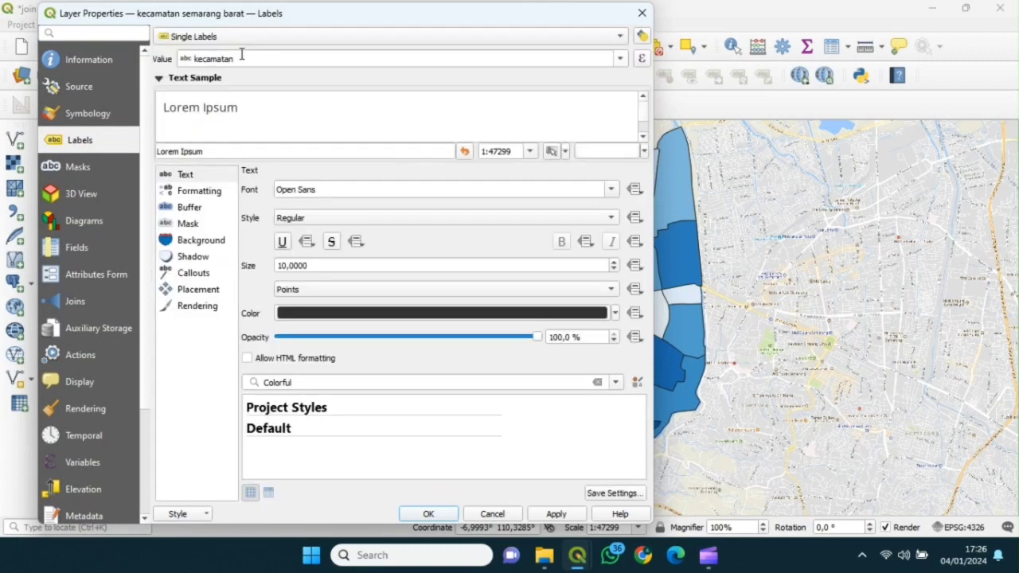
# Change the label sample text to kecamatan and choose the kecamatan field as the label value.
pyautogui.moveTo(217, 152); pyautogui.dragTo(146, 153)
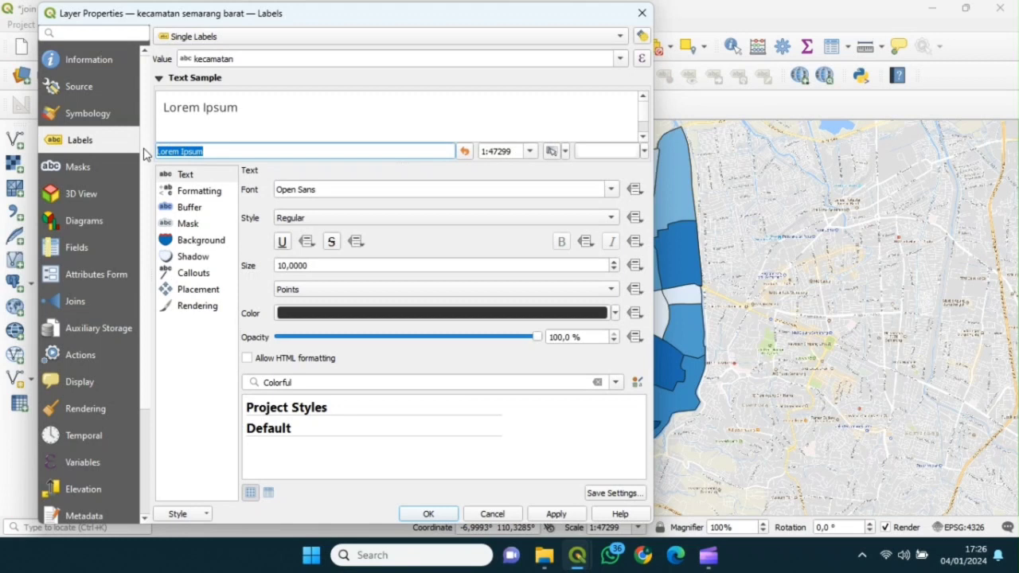
pyautogui.write('kecamatan')
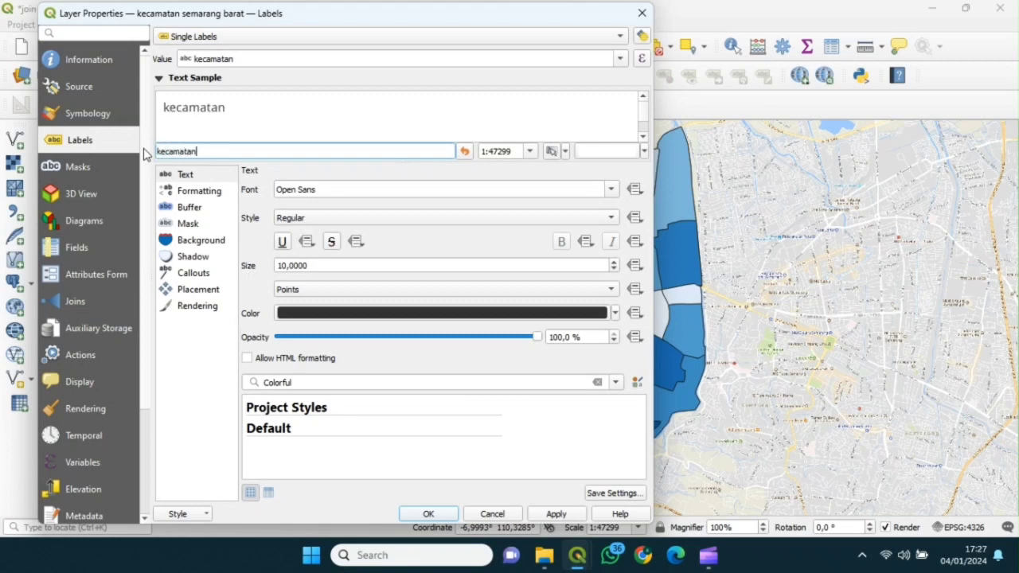
pyautogui.click(618, 58)
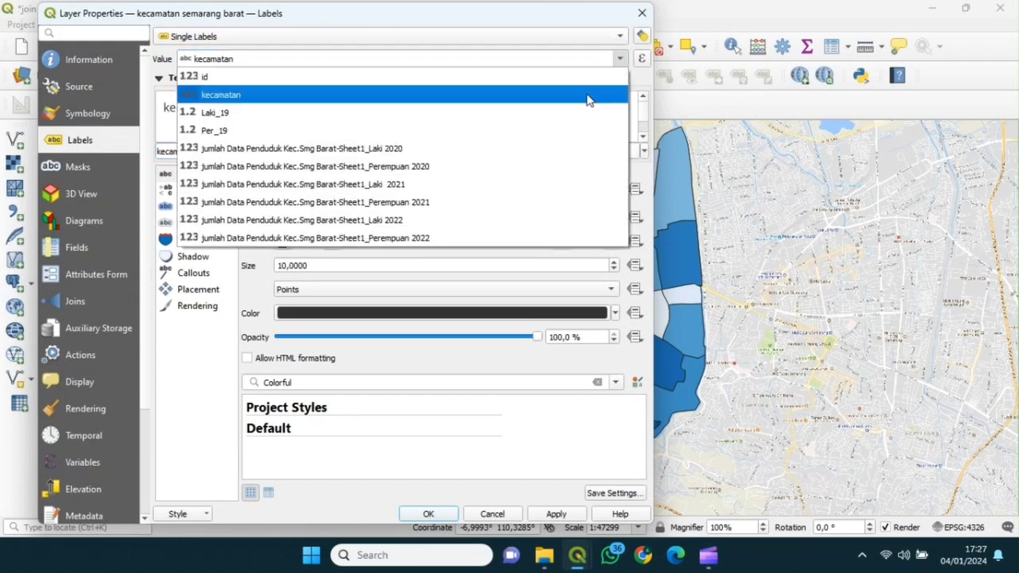
pyautogui.click(588, 96)
# Set the label text style to Bold with a dark reddish-grey color and apply the labels to the layer.
pyautogui.click(416, 219)
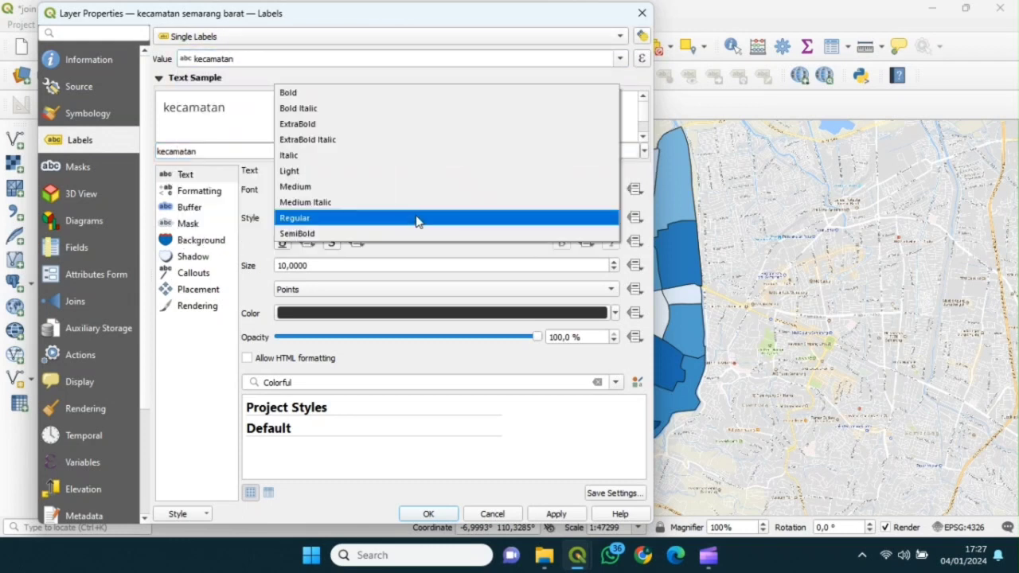
pyautogui.click(383, 93)
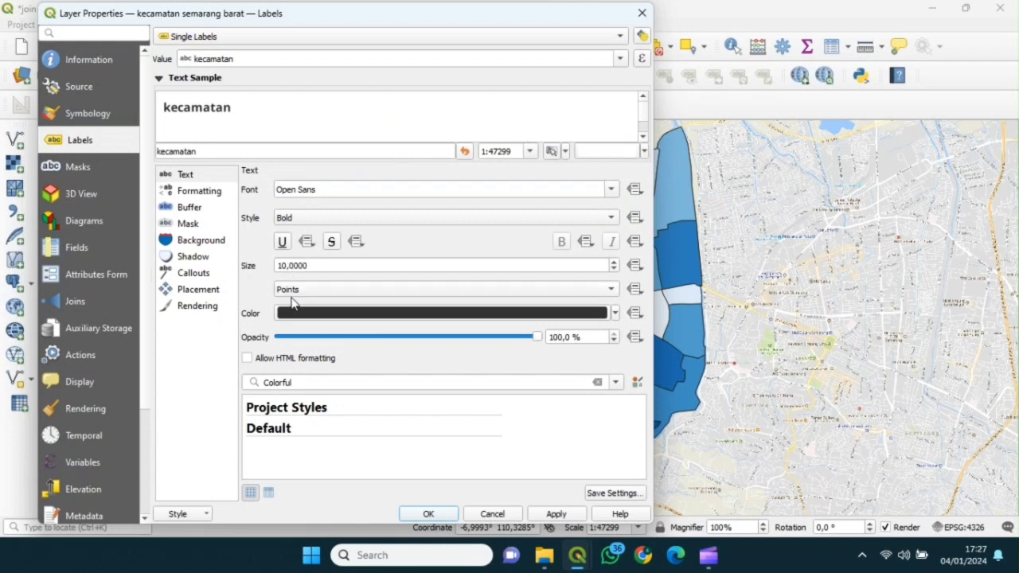
pyautogui.click(615, 313)
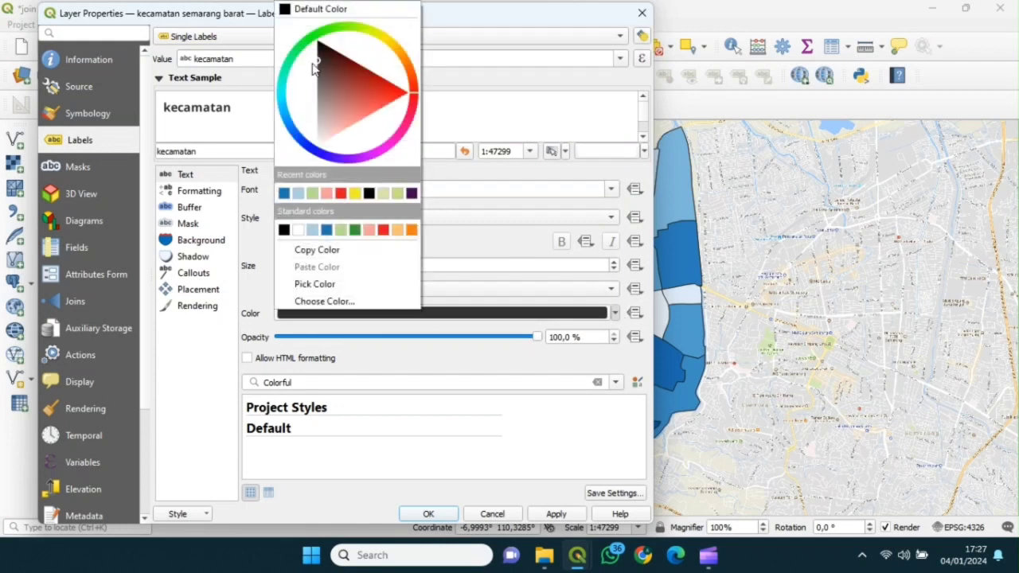
pyautogui.moveTo(318, 60)
pyautogui.mouseDown()
pyautogui.moveTo(323, 80)
pyautogui.moveTo(321, 65)
pyautogui.mouseUp()
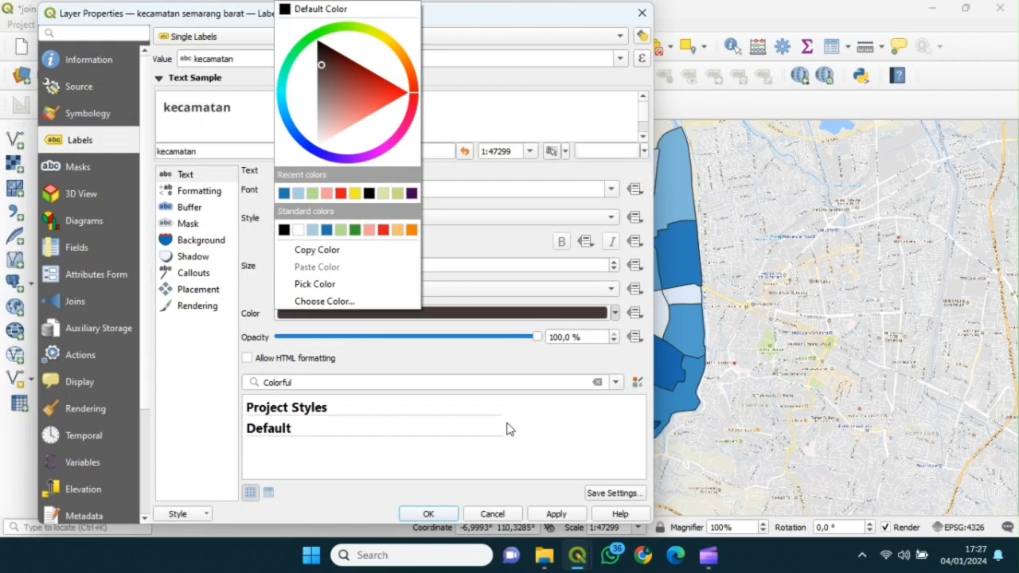
pyautogui.click(541, 514)
pyautogui.click(434, 513)
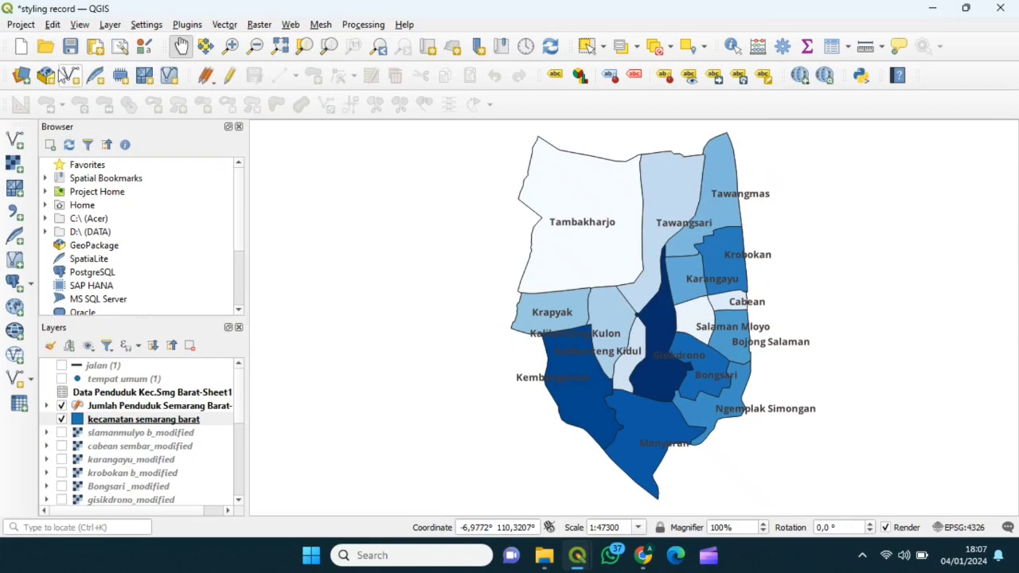
# Create a new print layout titled "Kec Semarang Barat_".
pyautogui.click(19, 24)
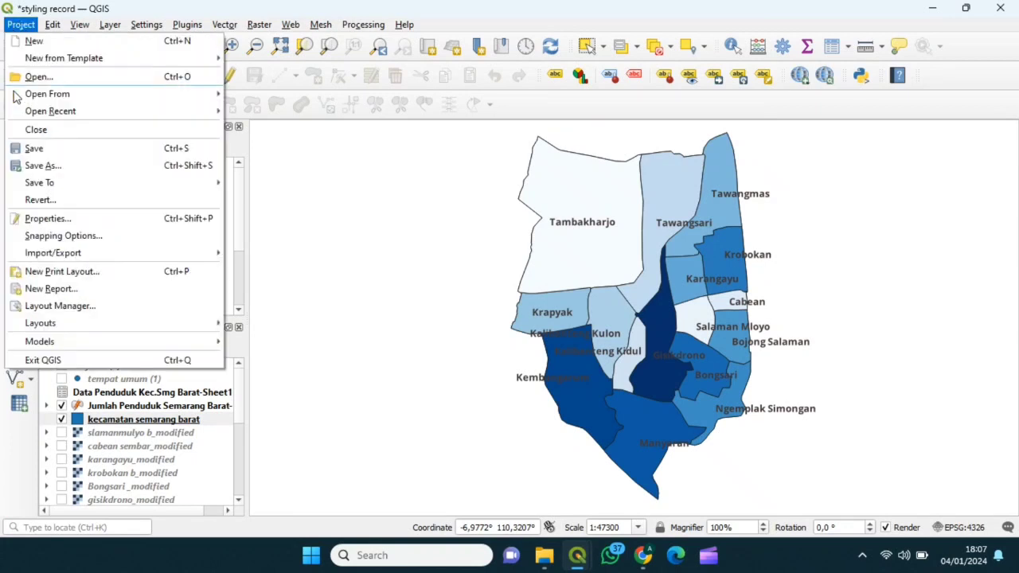
pyautogui.click(38, 273)
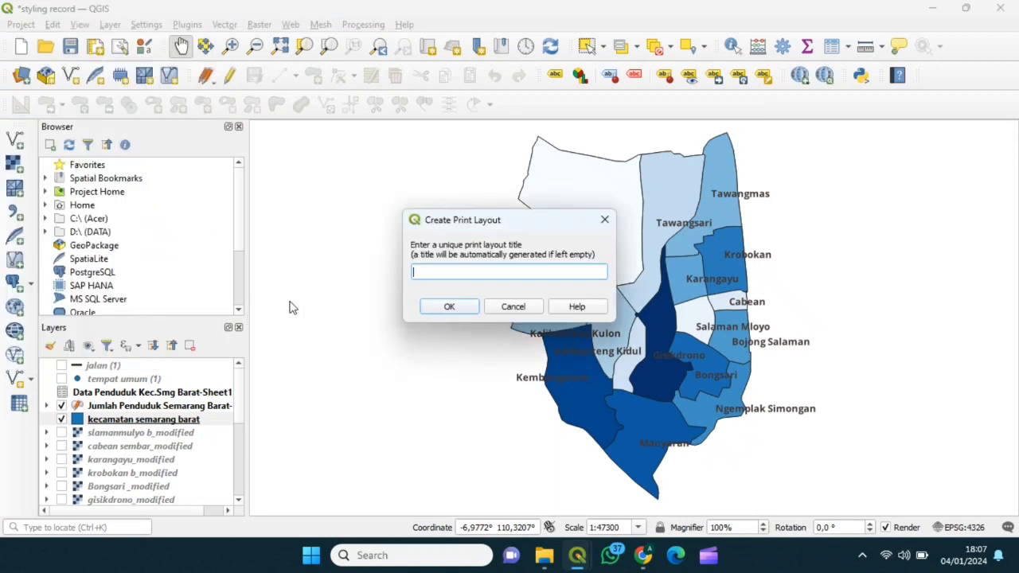
pyautogui.press('capslock')
pyautogui.write('K')
pyautogui.press('capslock')
pyautogui.write('e')
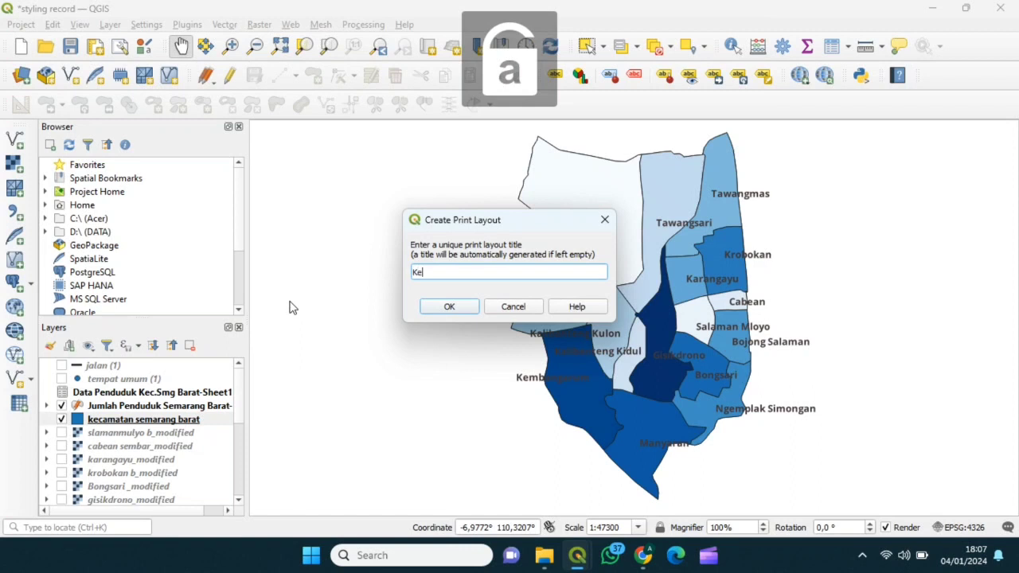
pyautogui.write('c Semarang Barat_')
pyautogui.click(450, 317)
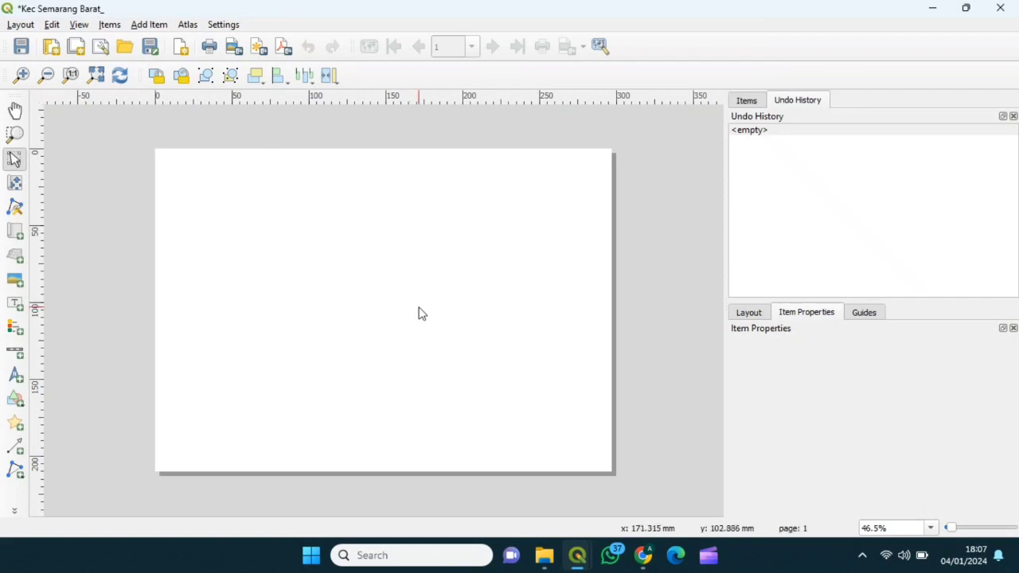
# Set the layout's page size to A3 with Landscape orientation.
pyautogui.rightClick(419, 309)
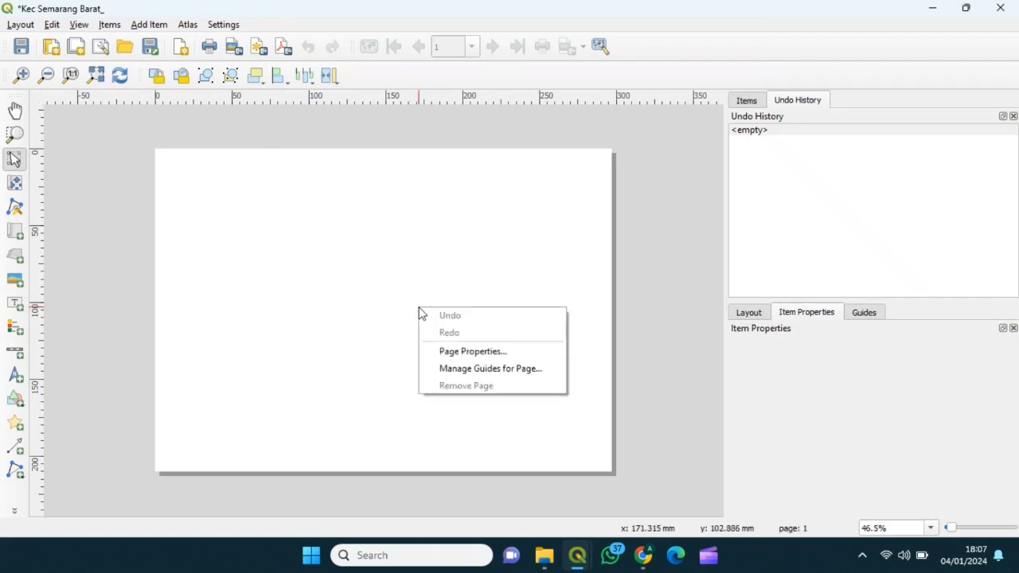
pyautogui.click(466, 351)
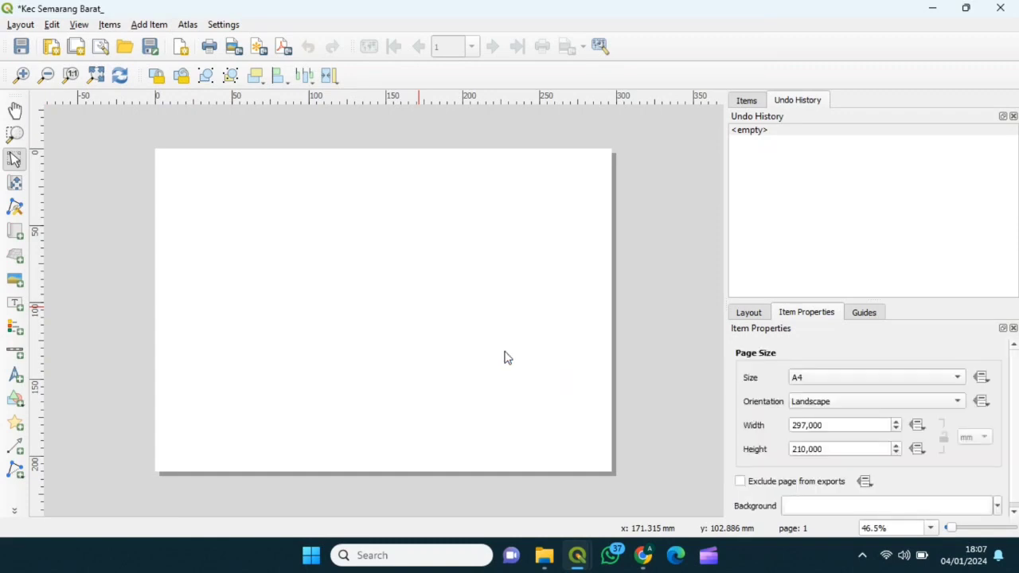
pyautogui.click(959, 378)
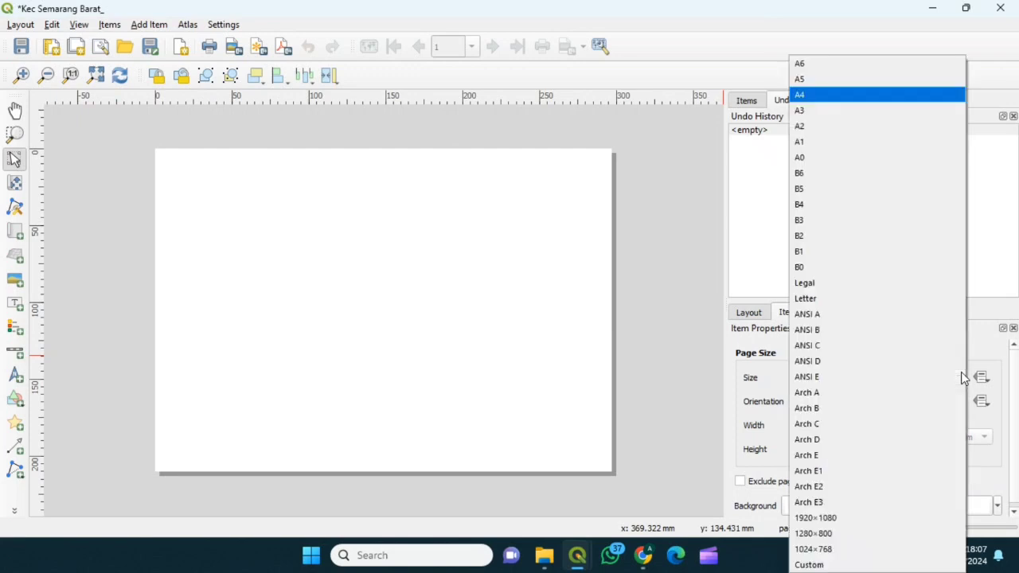
pyautogui.click(840, 111)
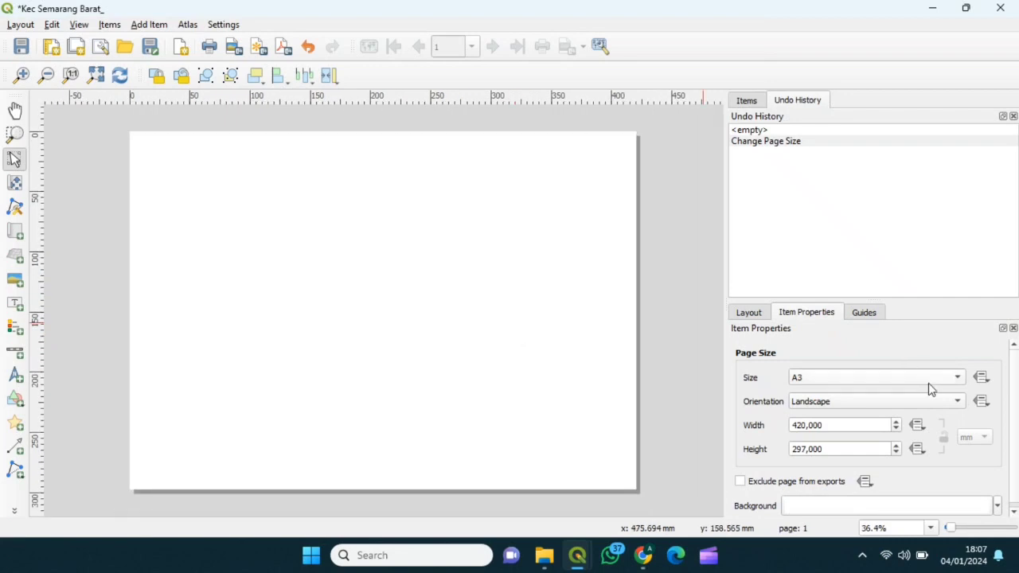
pyautogui.click(958, 404)
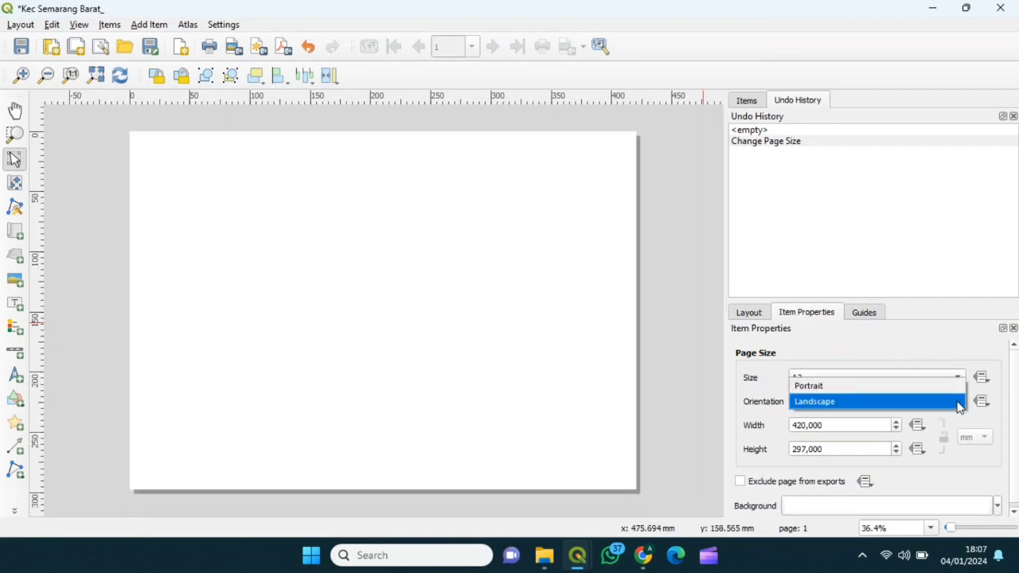
pyautogui.click(960, 407)
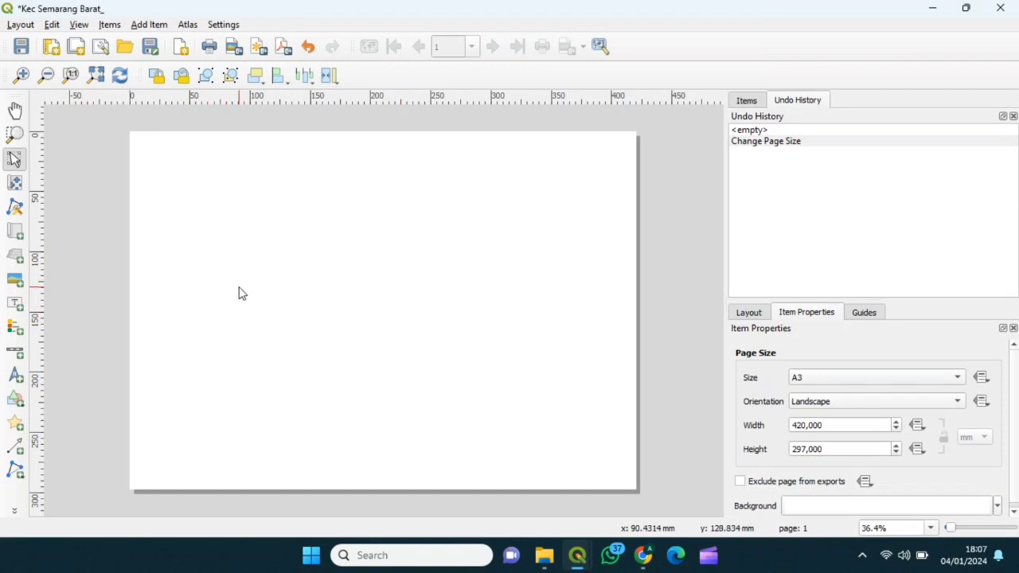
# Draw a rectangle frame about 255 mm wide and 280 mm high on the left part of the page.
pyautogui.click(14, 396)
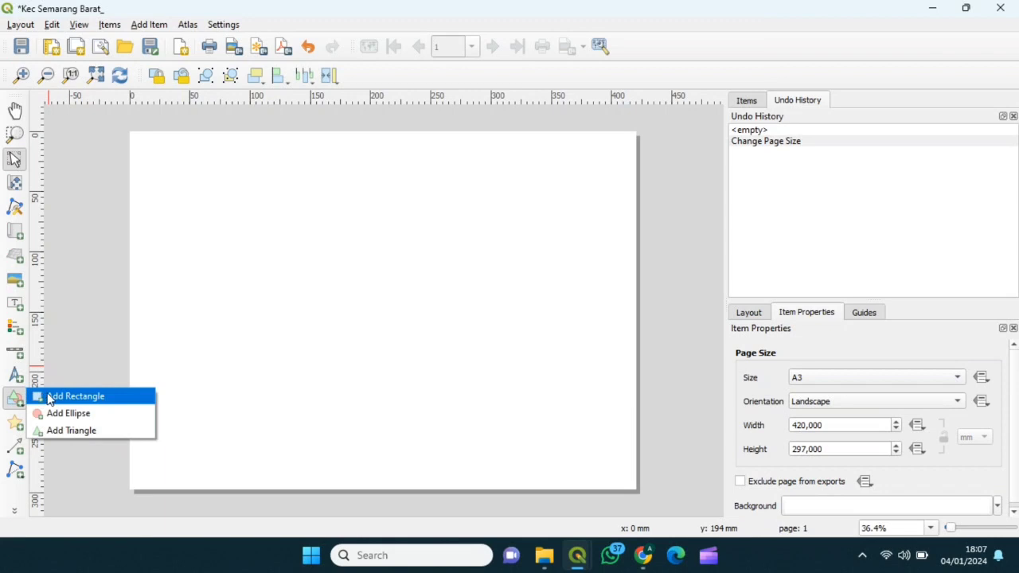
pyautogui.click(48, 396)
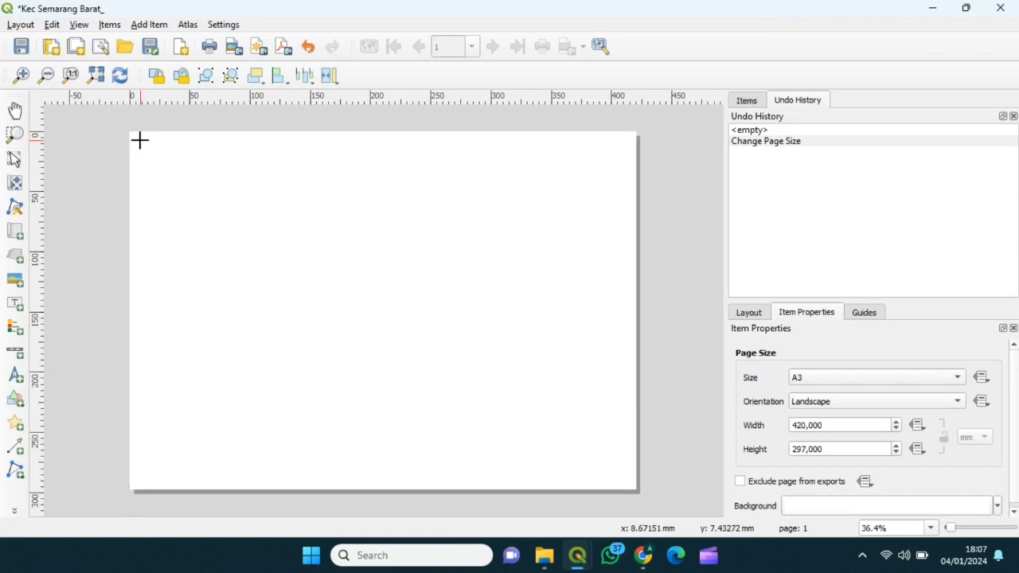
pyautogui.moveTo(140, 140); pyautogui.dragTo(447, 477)
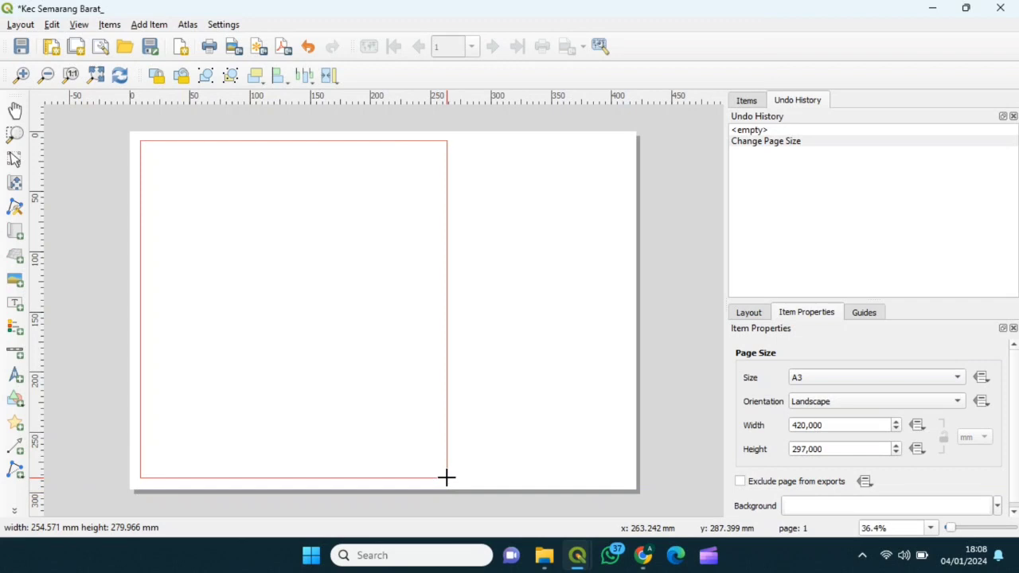
pyautogui.moveTo(447, 477); pyautogui.dragTo(446, 478)
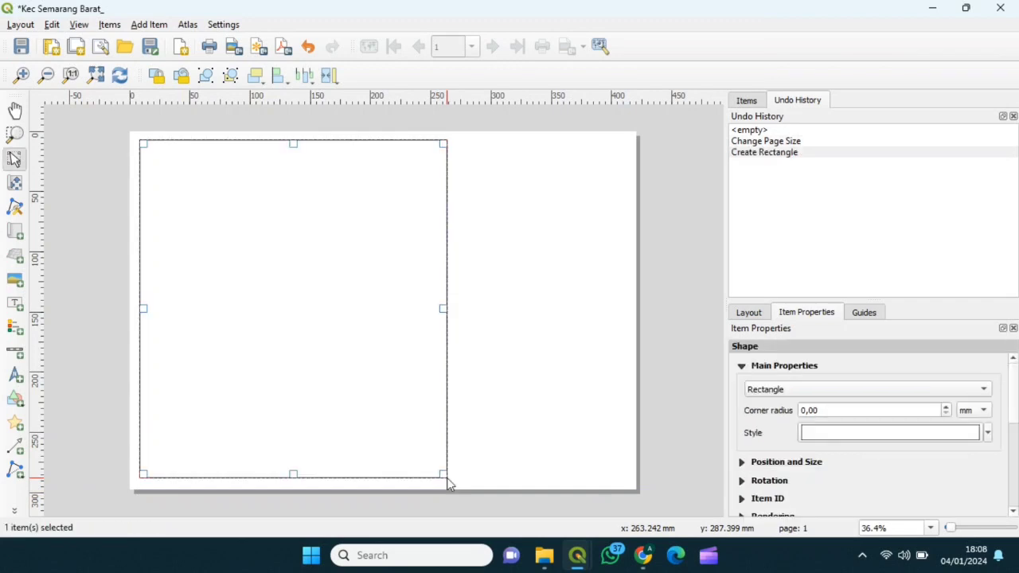
# Draw a second, narrower rectangle of the same height on the right part of the page, beside the first frame.
pyautogui.click(15, 398)
pyautogui.click(44, 395)
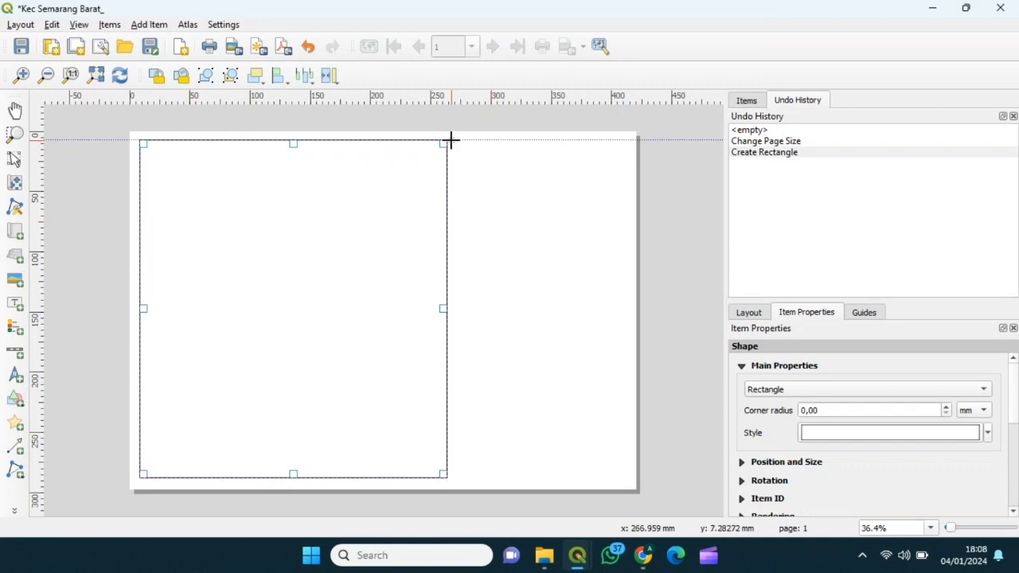
pyautogui.moveTo(450, 141); pyautogui.dragTo(628, 477)
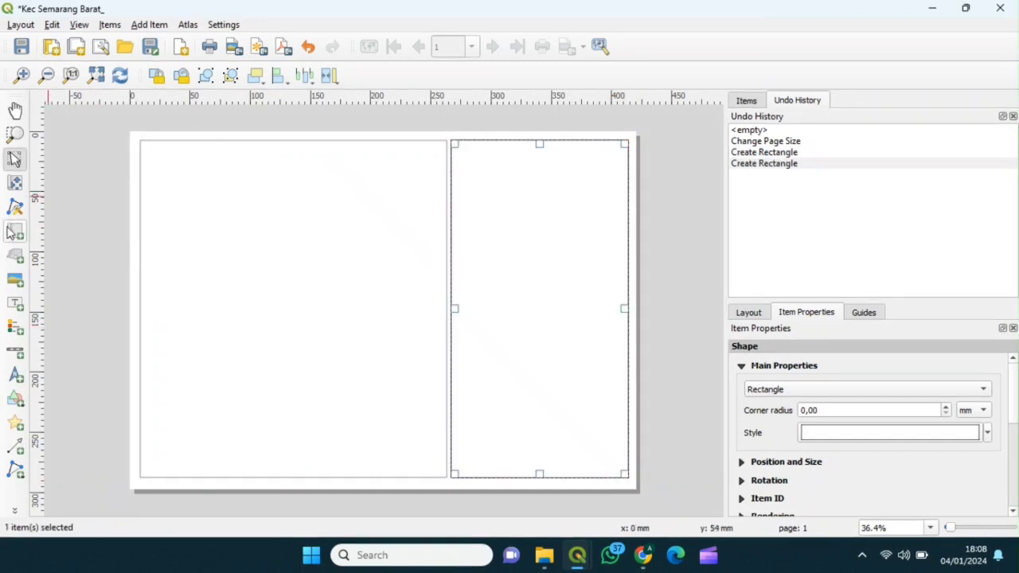
# Add a map inside the left rectangle frame and set its scale to 25000.
pyautogui.click(12, 233)
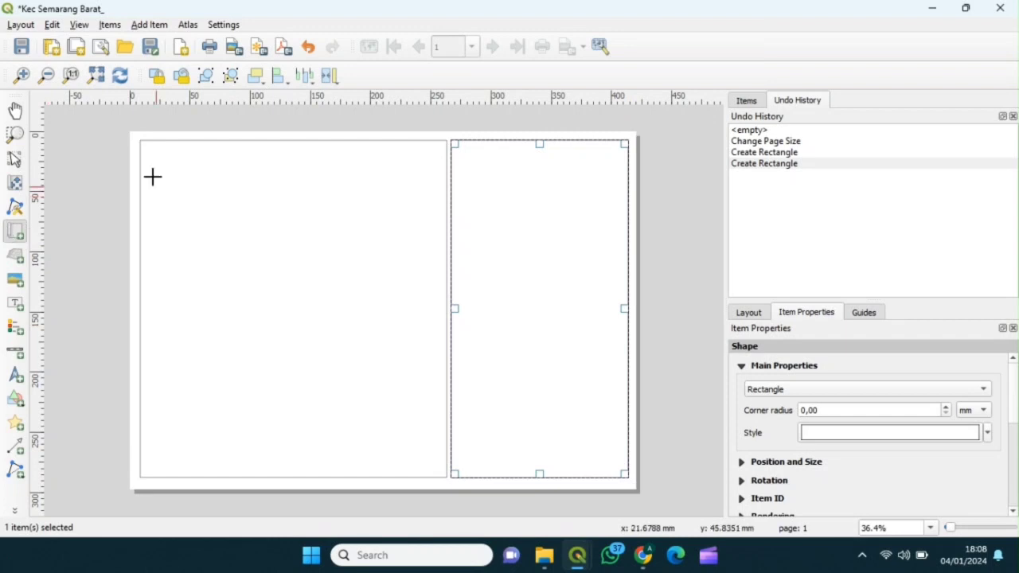
pyautogui.moveTo(148, 149); pyautogui.dragTo(437, 471)
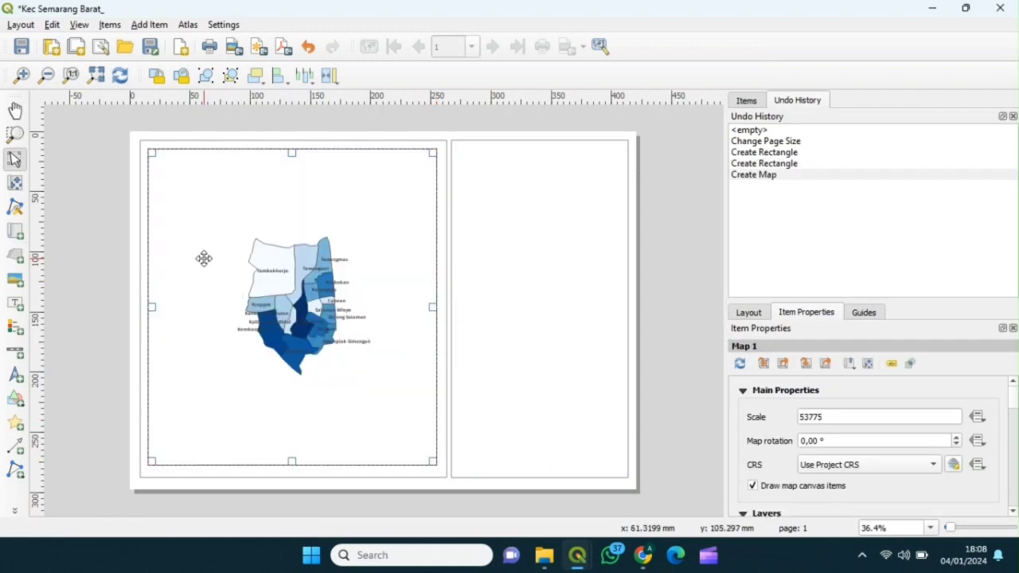
pyautogui.click(841, 415)
pyautogui.moveTo(841, 416); pyautogui.dragTo(797, 417)
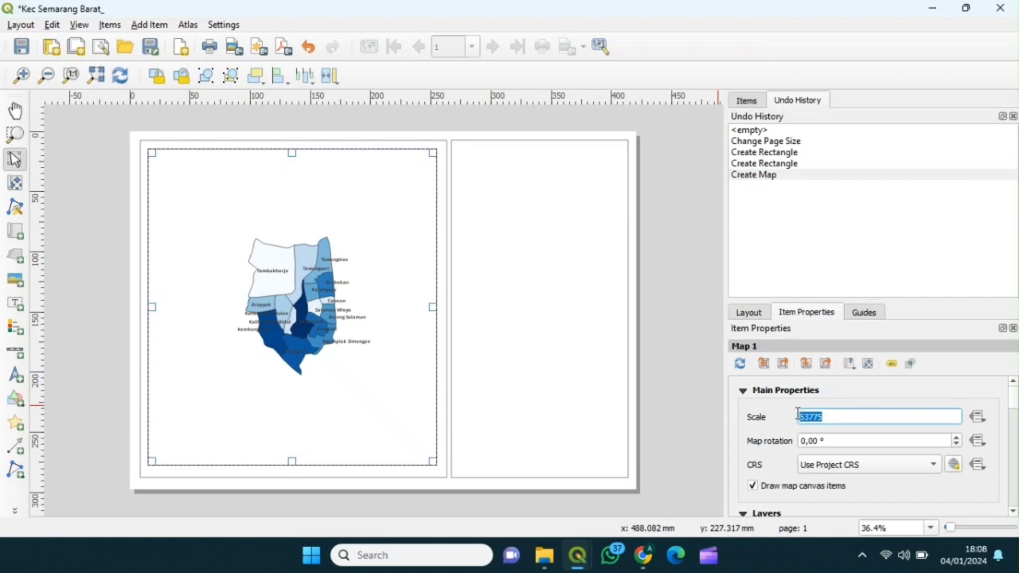
pyautogui.write('25000')
pyautogui.press('Return')
pyautogui.scroll(-2, 1012, 419)
pyautogui.scroll(-3, 1013, 419)
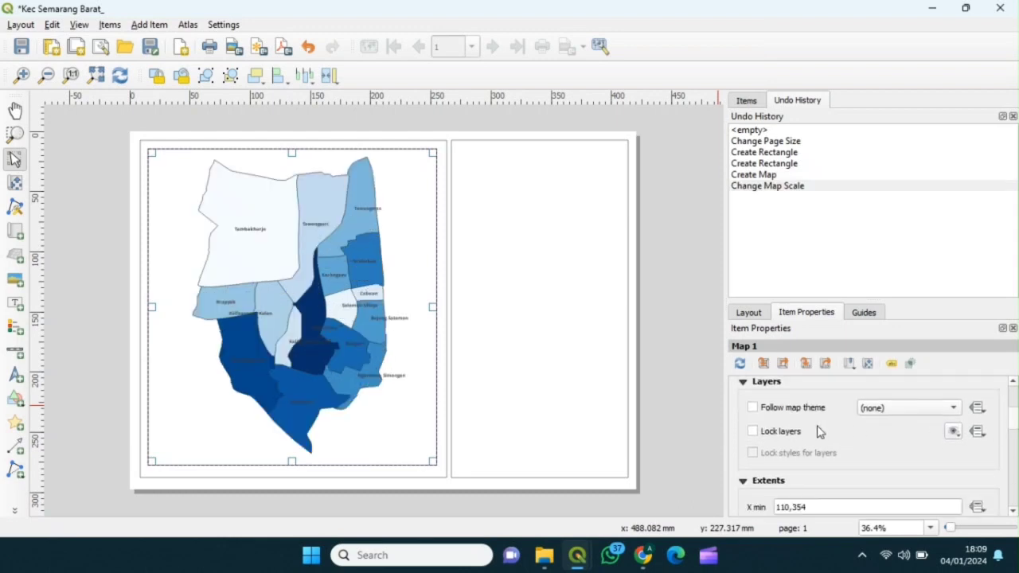
# Lock the map's layers and their styles, and add a grid to the map.
pyautogui.click(752, 433)
pyautogui.click(753, 457)
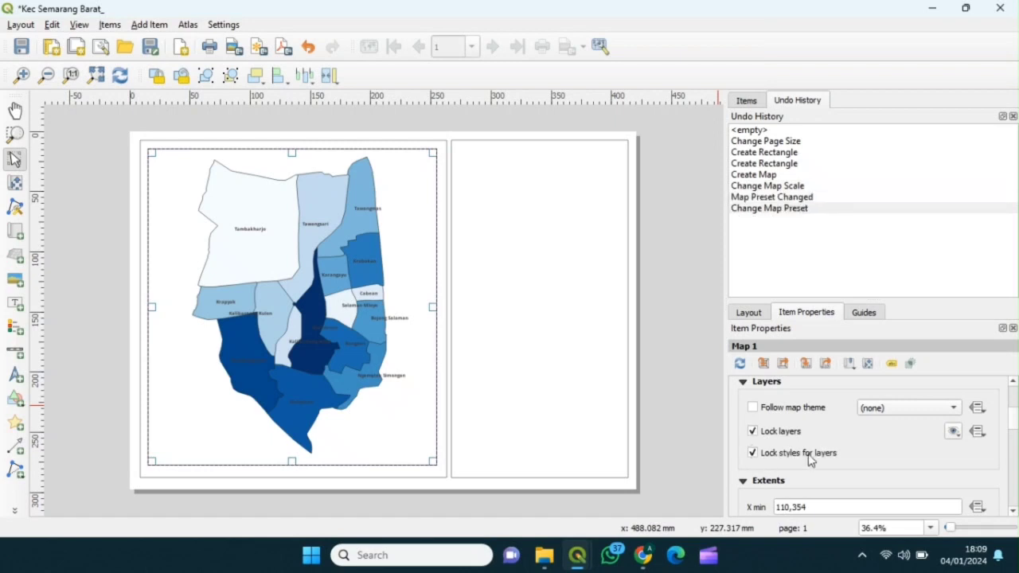
pyautogui.scroll(-2, 1014, 426)
pyautogui.scroll(-5, 1013, 426)
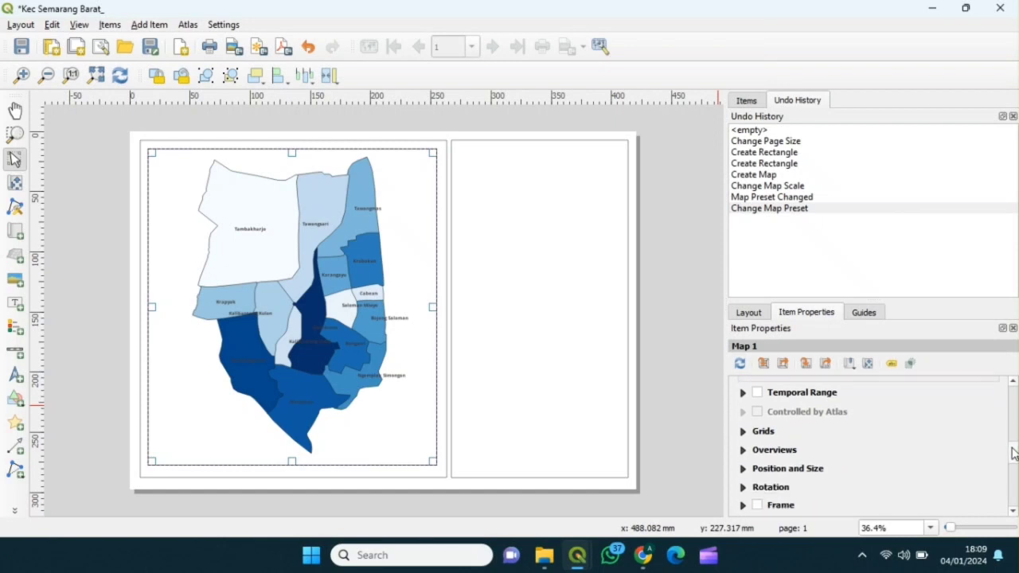
pyautogui.click(746, 433)
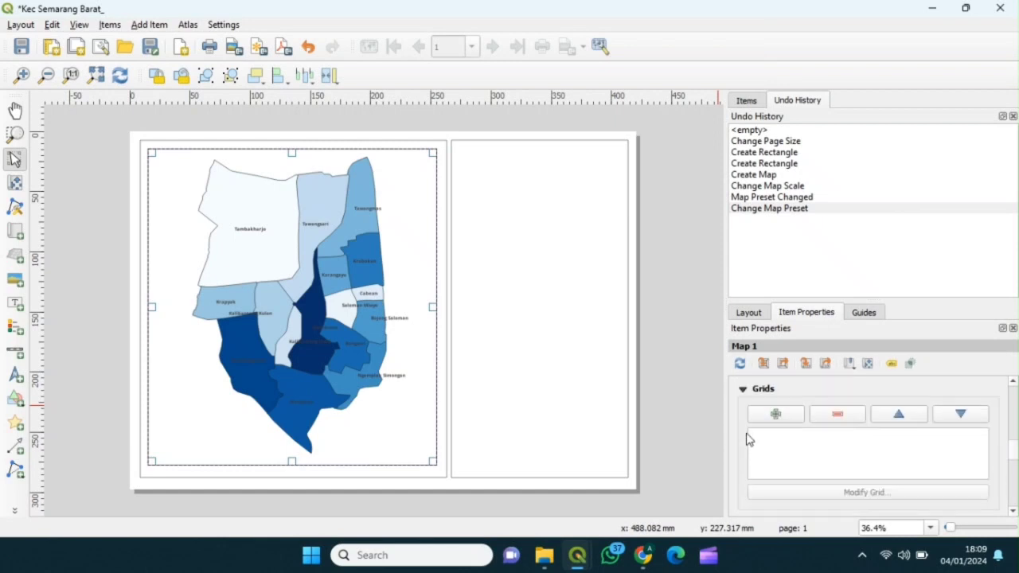
pyautogui.click(770, 415)
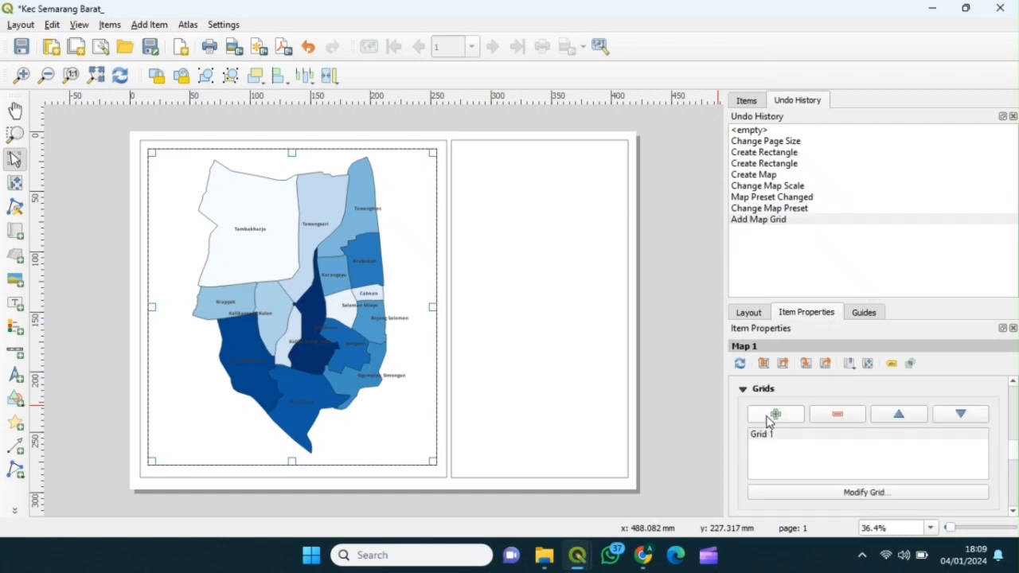
# Configure the map grid as Solid with its interval in Centimeters, 5 for X and 5 for Y.
pyautogui.click(766, 435)
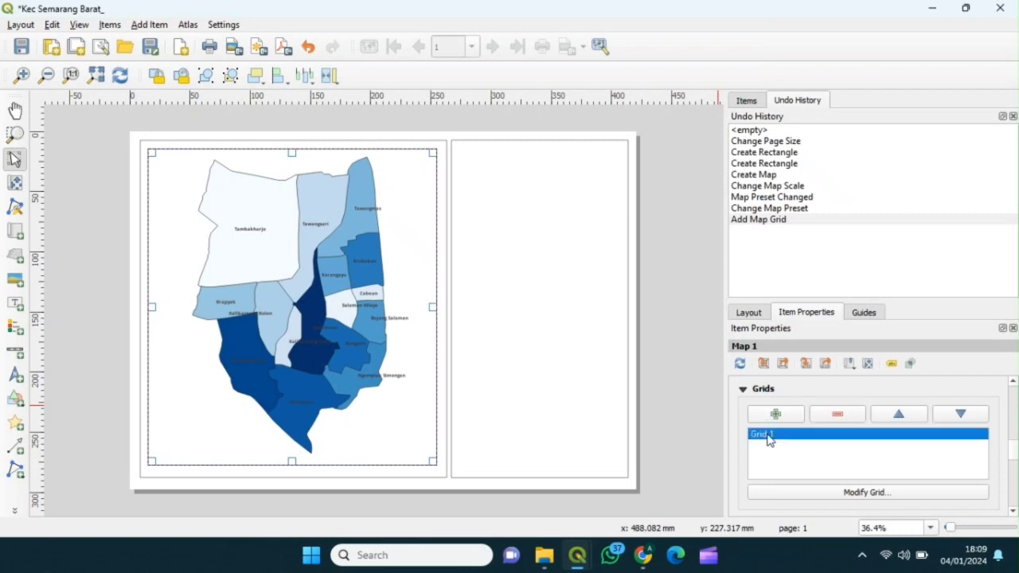
pyautogui.click(795, 494)
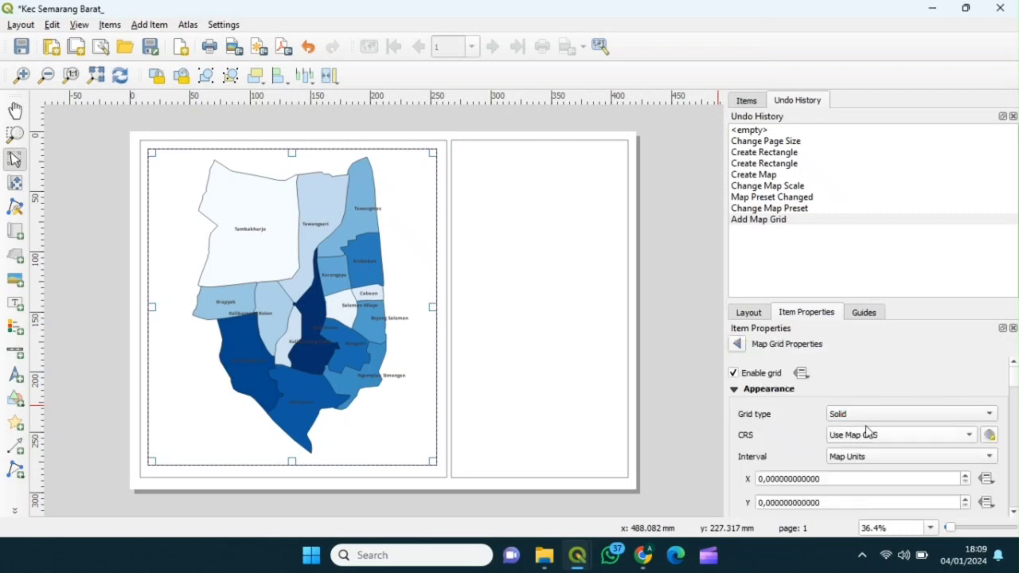
pyautogui.click(989, 416)
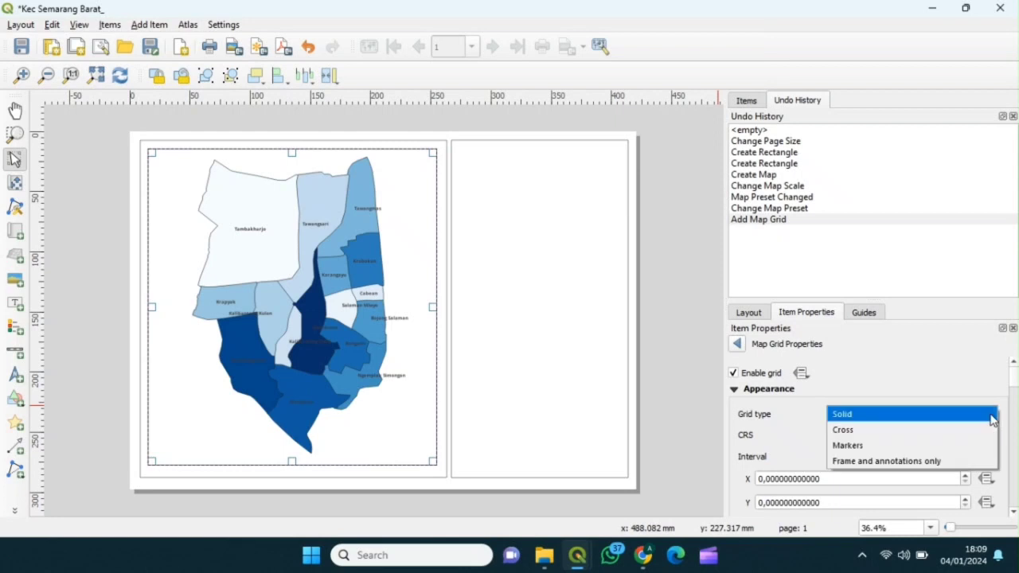
pyautogui.click(992, 415)
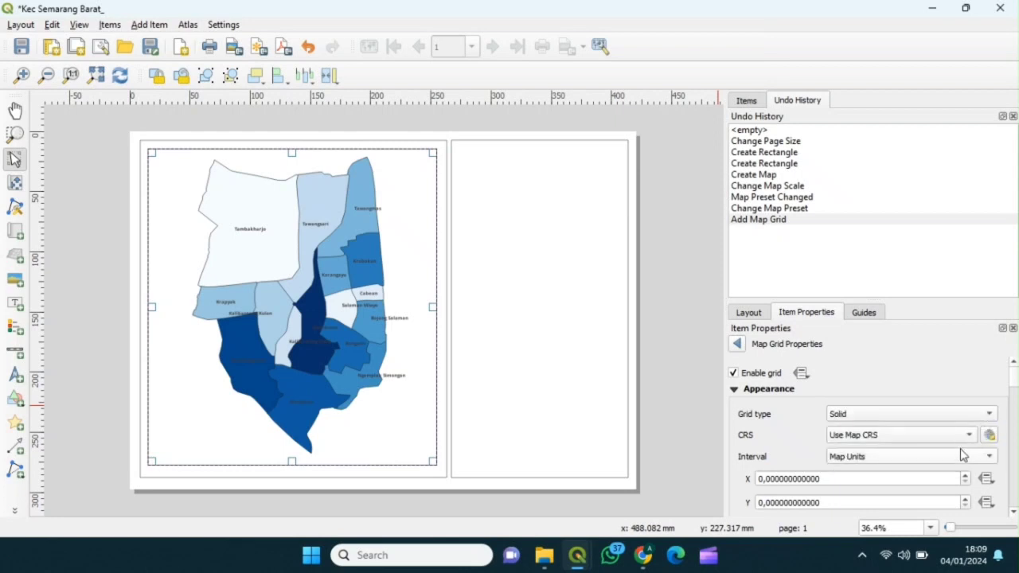
pyautogui.click(962, 464)
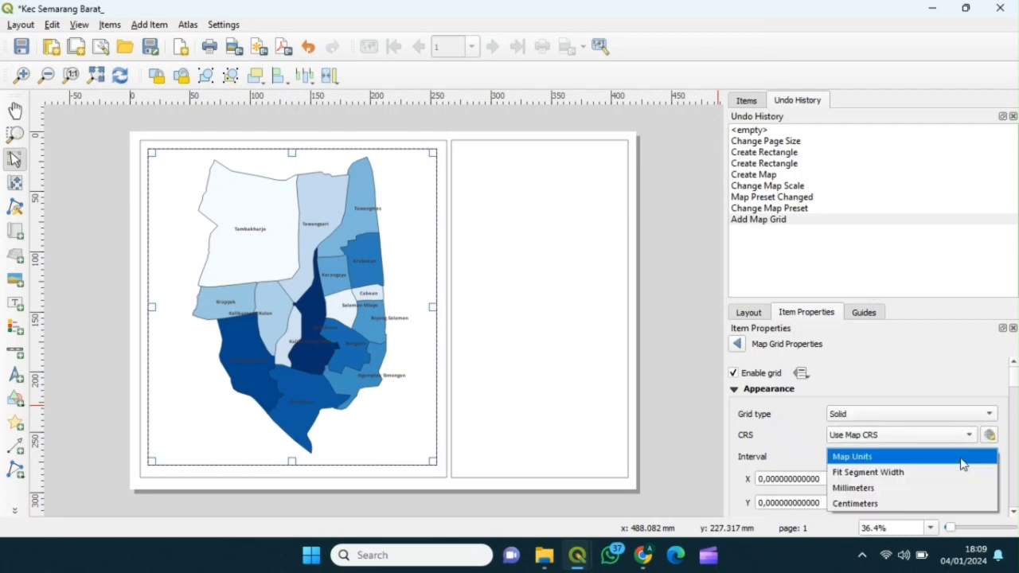
pyautogui.click(932, 503)
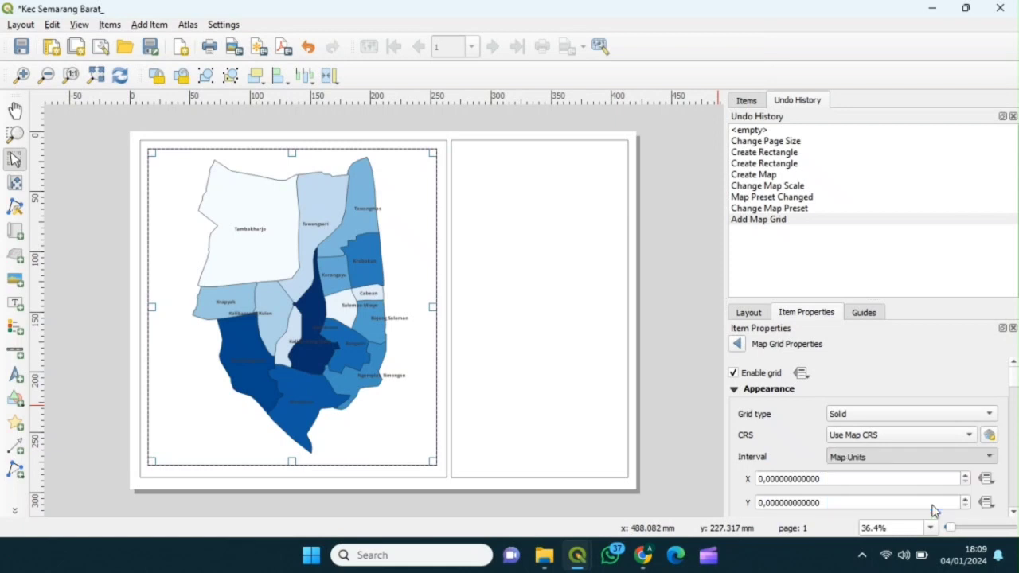
pyautogui.doubleClick(828, 479)
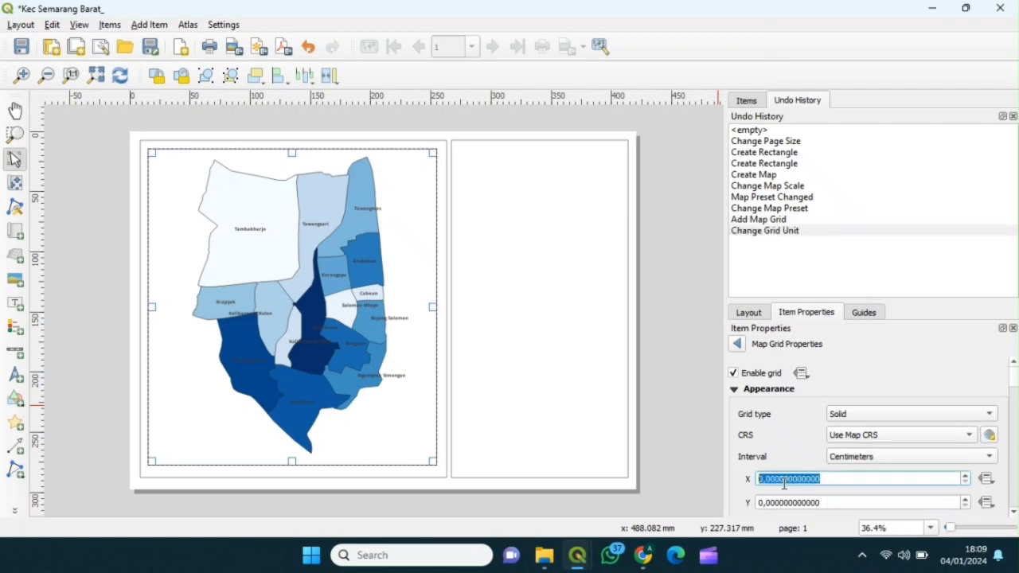
pyautogui.write('5')
pyautogui.press('Return')
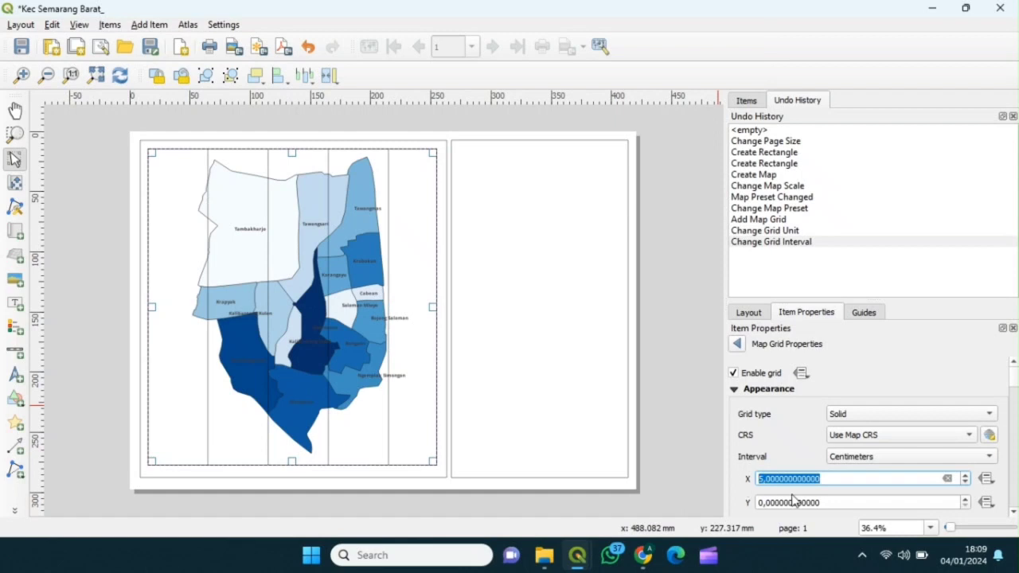
pyautogui.doubleClick(761, 503)
pyautogui.write('5')
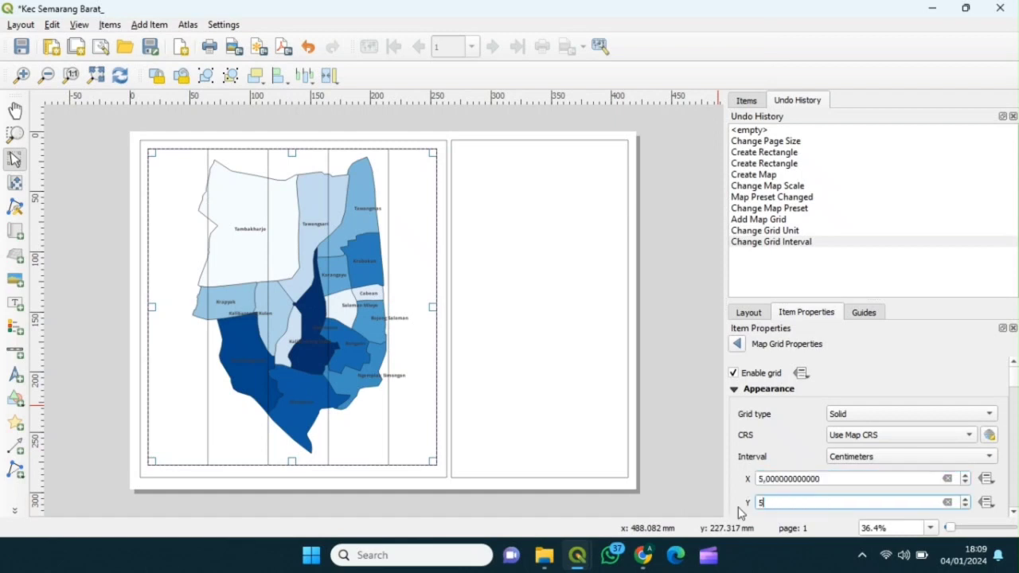
pyautogui.press('Return')
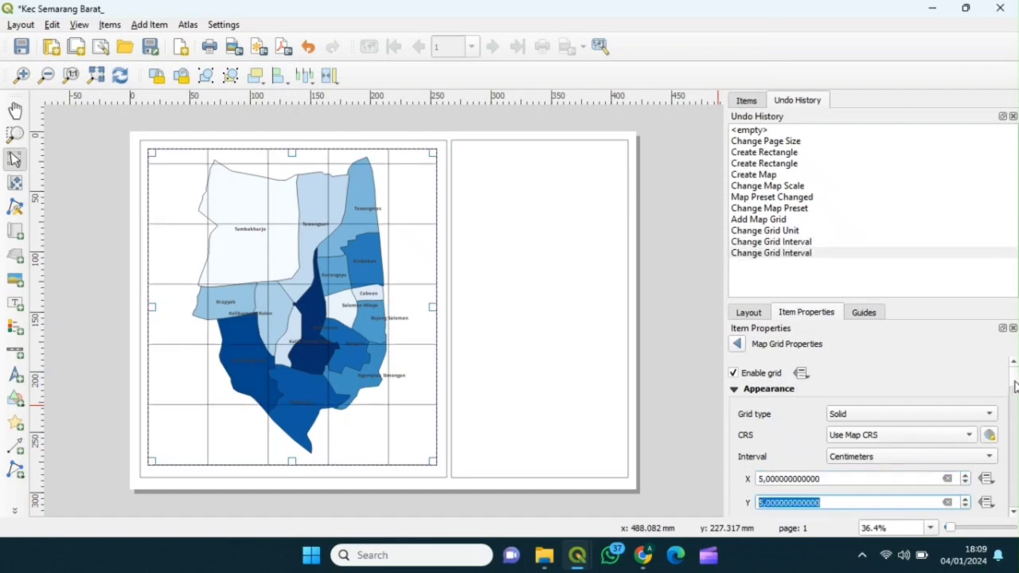
# Set the grid's frame style to Zebra.
pyautogui.moveTo(1015, 387); pyautogui.dragTo(1016, 408)
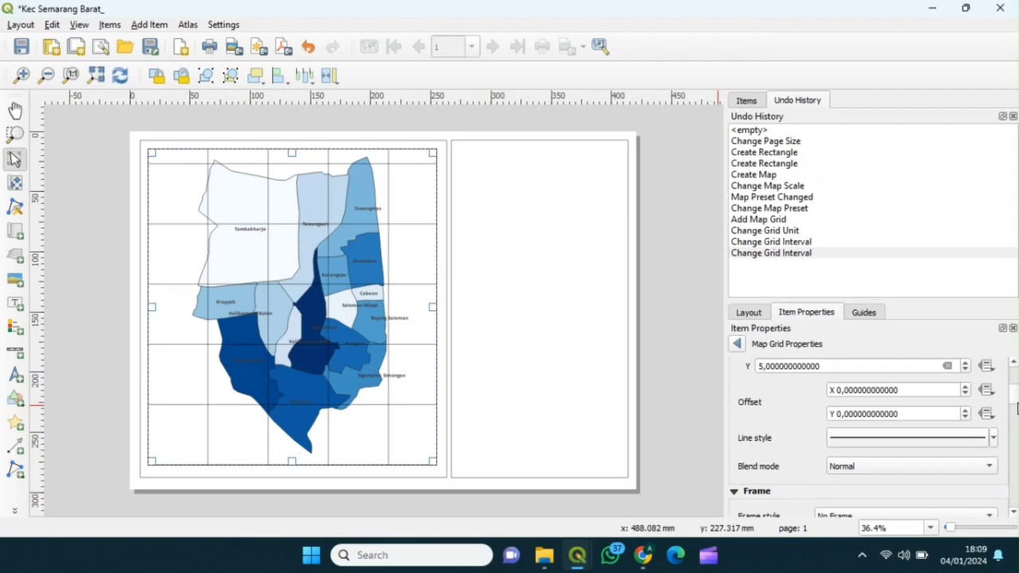
pyautogui.moveTo(1015, 406); pyautogui.dragTo(1015, 416)
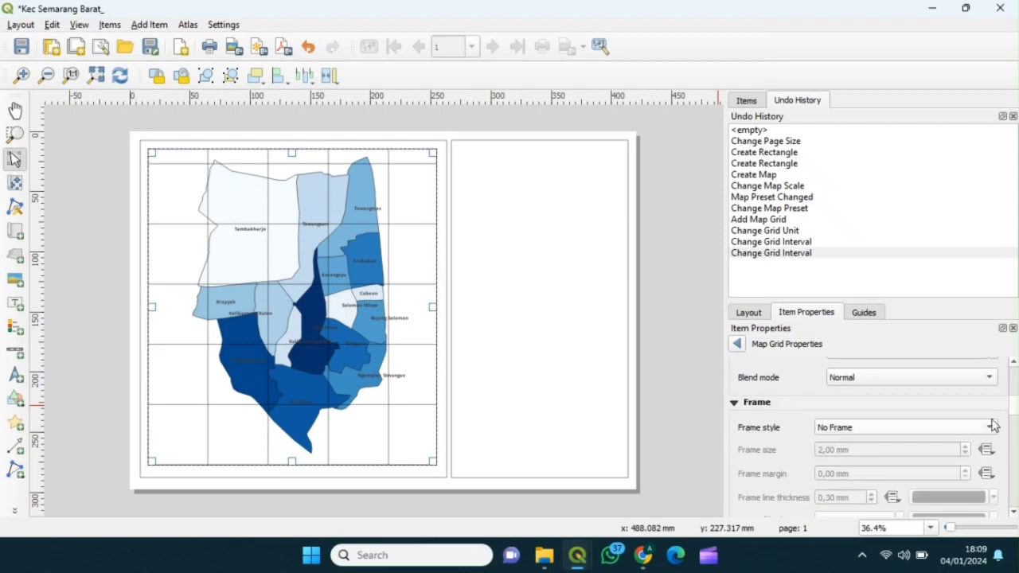
pyautogui.click(991, 428)
pyautogui.click(966, 443)
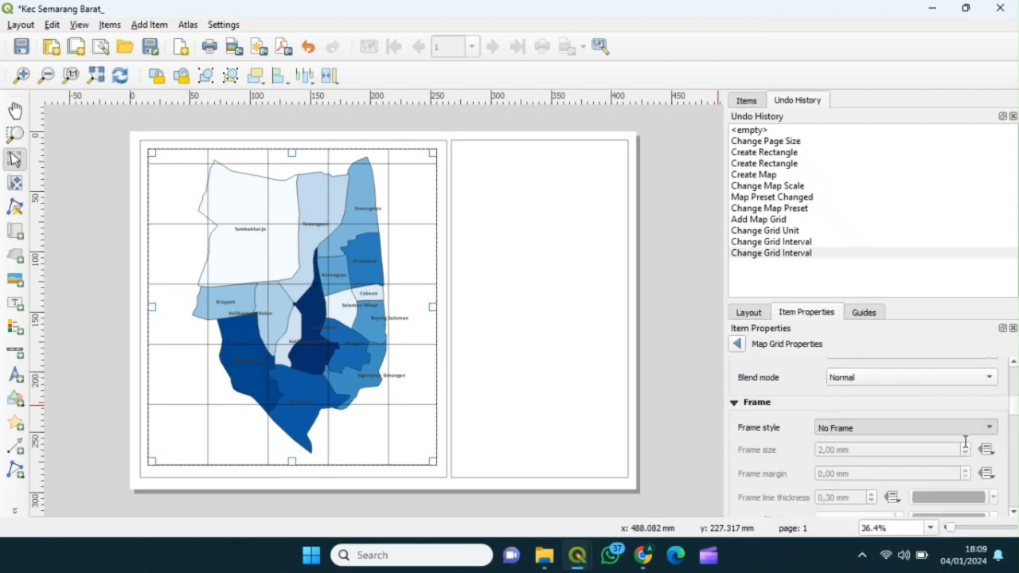
# Enable coordinate drawing for the map grid, keeping the Decimal format.
pyautogui.moveTo(1015, 413); pyautogui.dragTo(1015, 459)
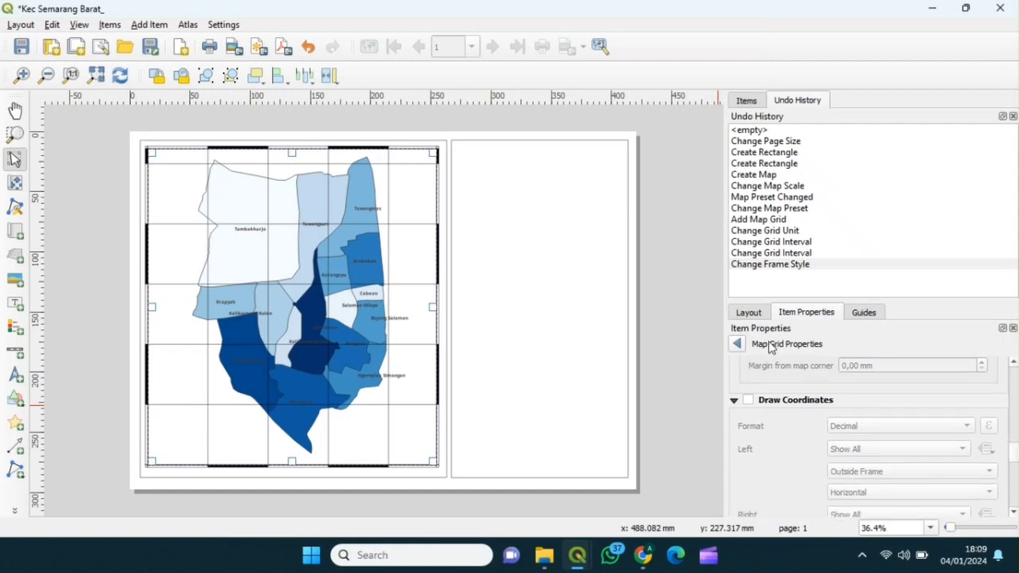
pyautogui.click(748, 401)
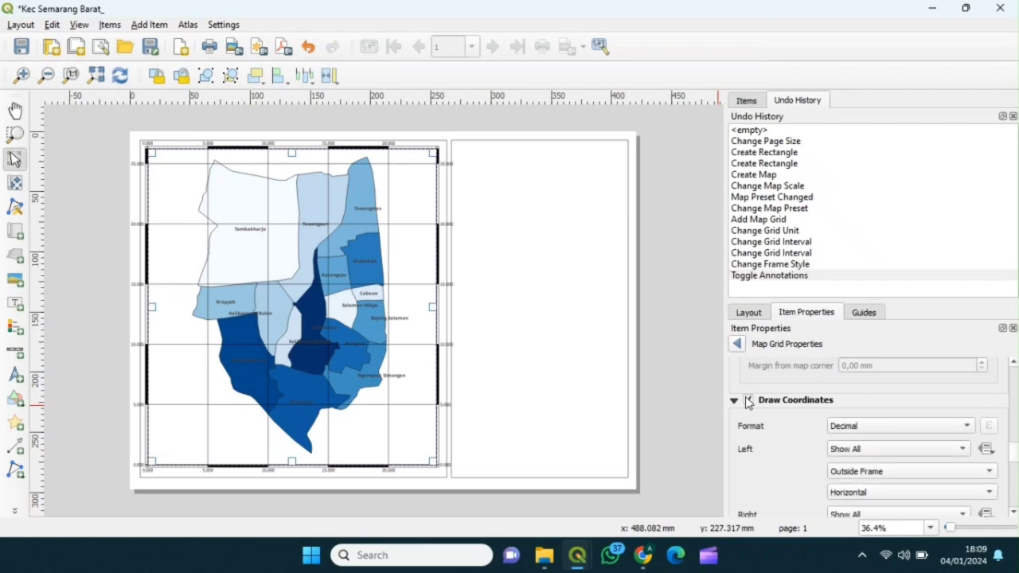
pyautogui.click(968, 428)
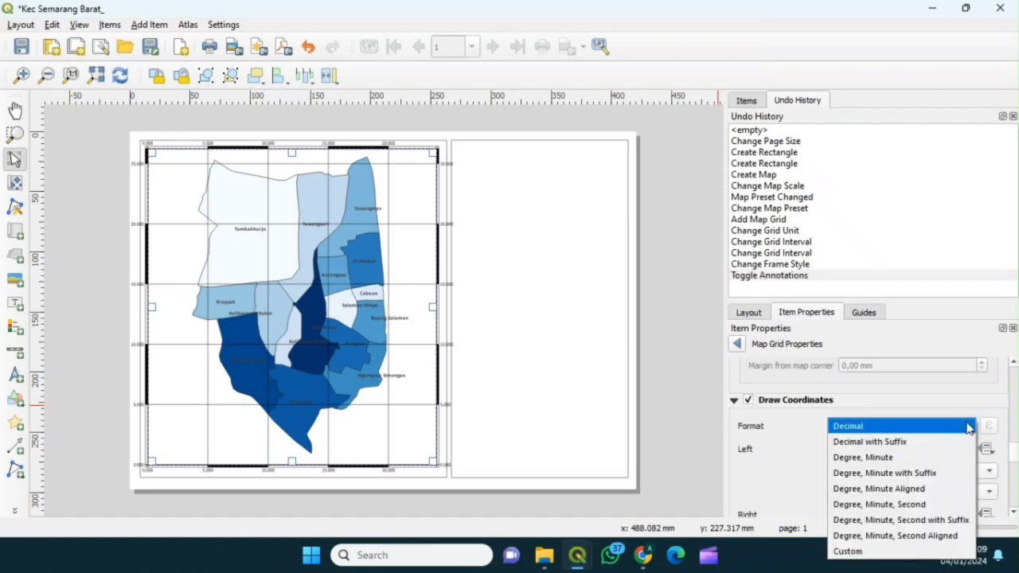
pyautogui.click(968, 428)
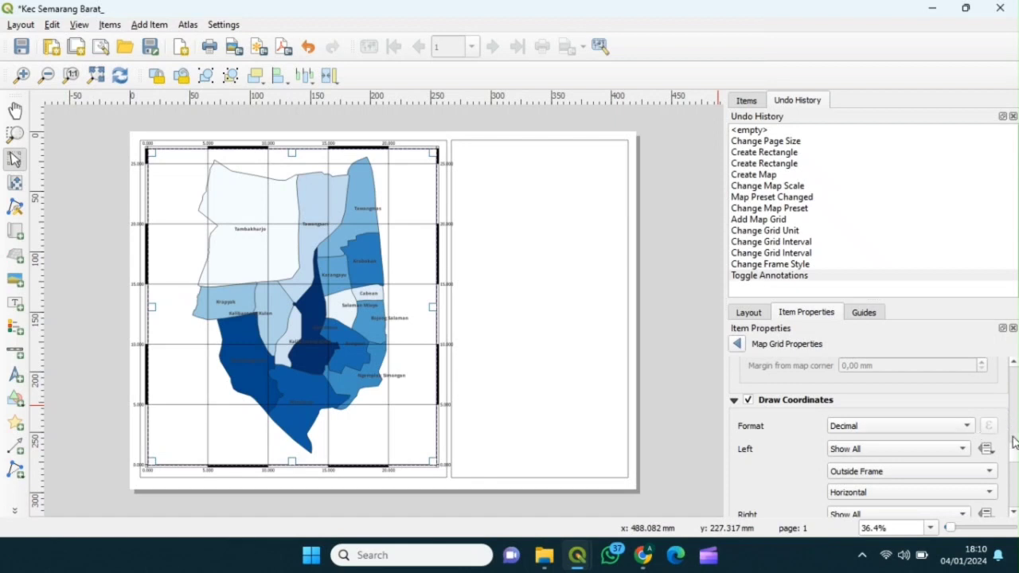
pyautogui.scroll(1, 466, 316)
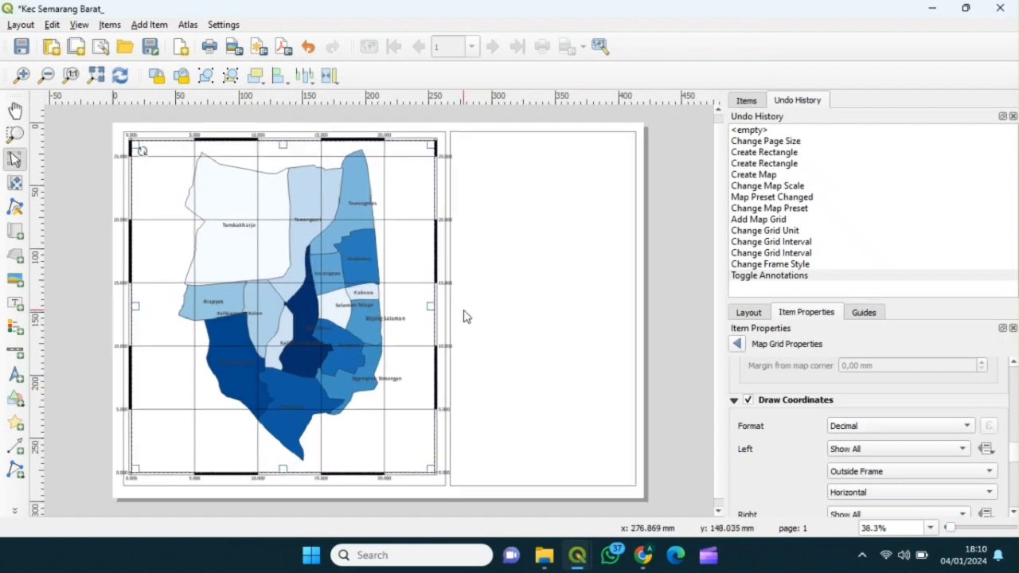
pyautogui.scroll(6, 466, 316)
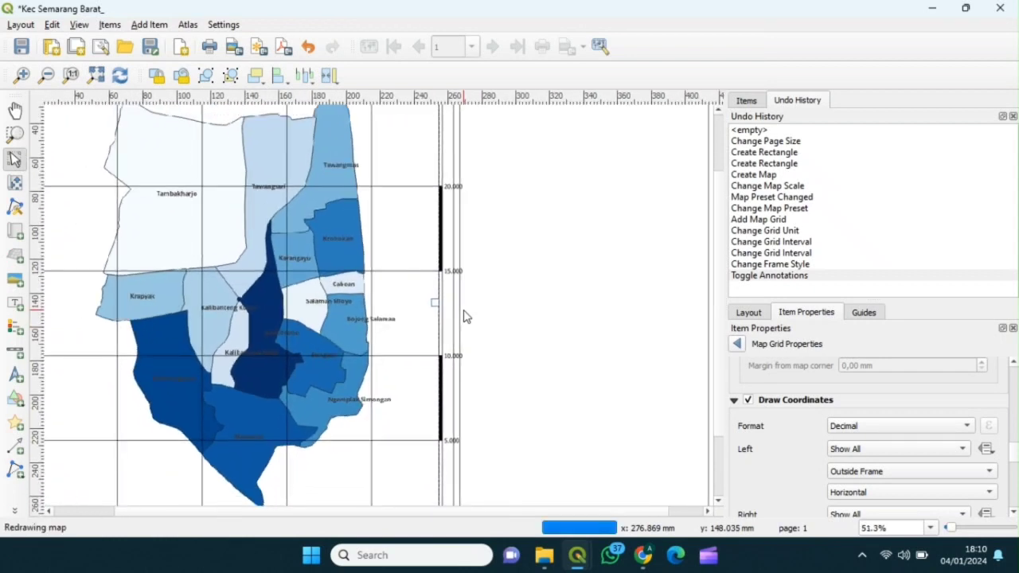
pyautogui.scroll(-7, 465, 316)
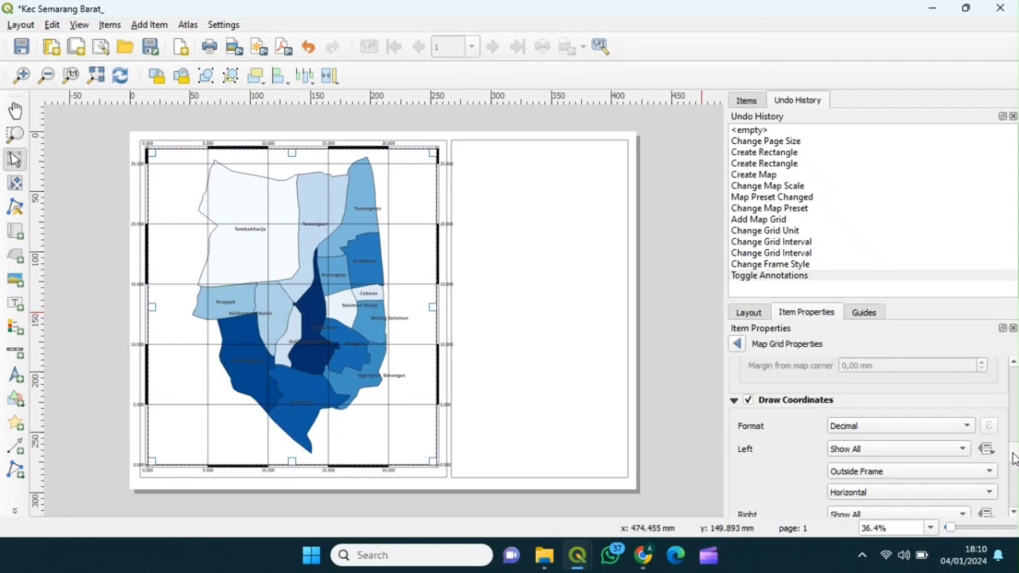
# Place the grid's left and right coordinates inside the frame.
pyautogui.scroll(-1, 1014, 460)
pyautogui.scroll(1, 797, 398)
pyautogui.scroll(-1, 766, 374)
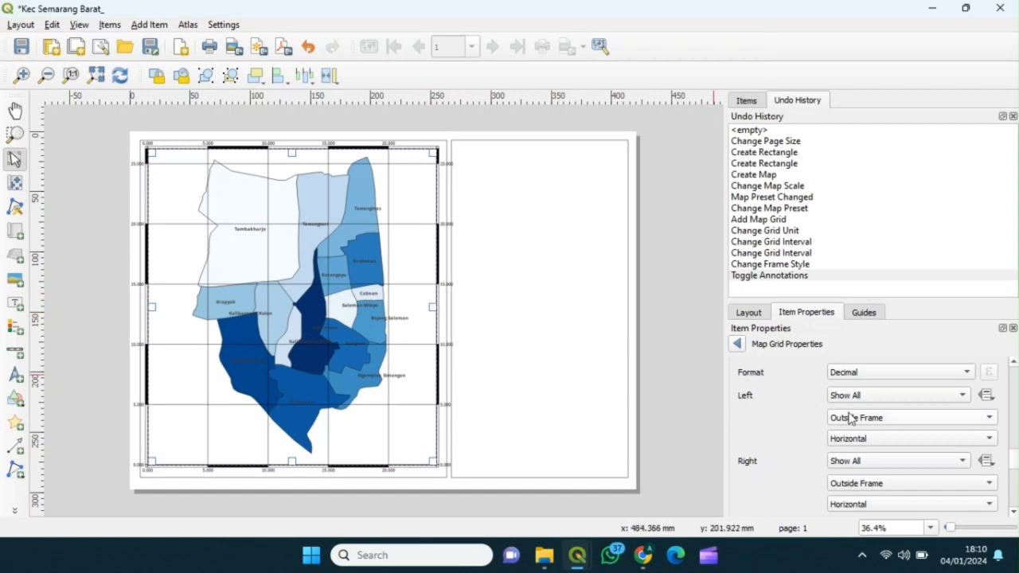
pyautogui.click(873, 422)
pyautogui.click(871, 403)
pyautogui.click(876, 485)
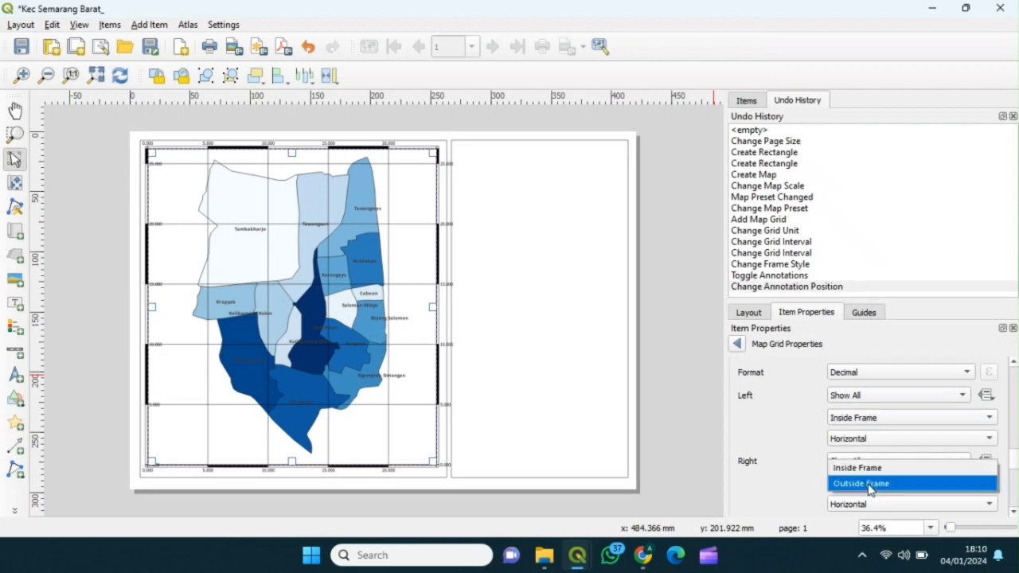
pyautogui.click(868, 478)
# Place the grid's top and bottom coordinates inside the frame and return to the map's main properties.
pyautogui.scroll(1, 867, 477)
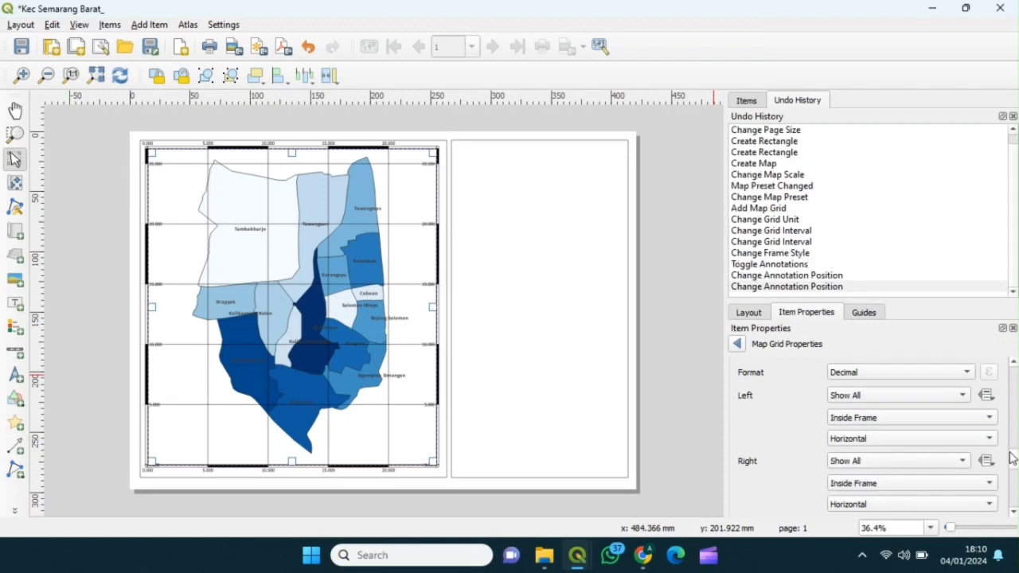
pyautogui.scroll(-3, 1016, 459)
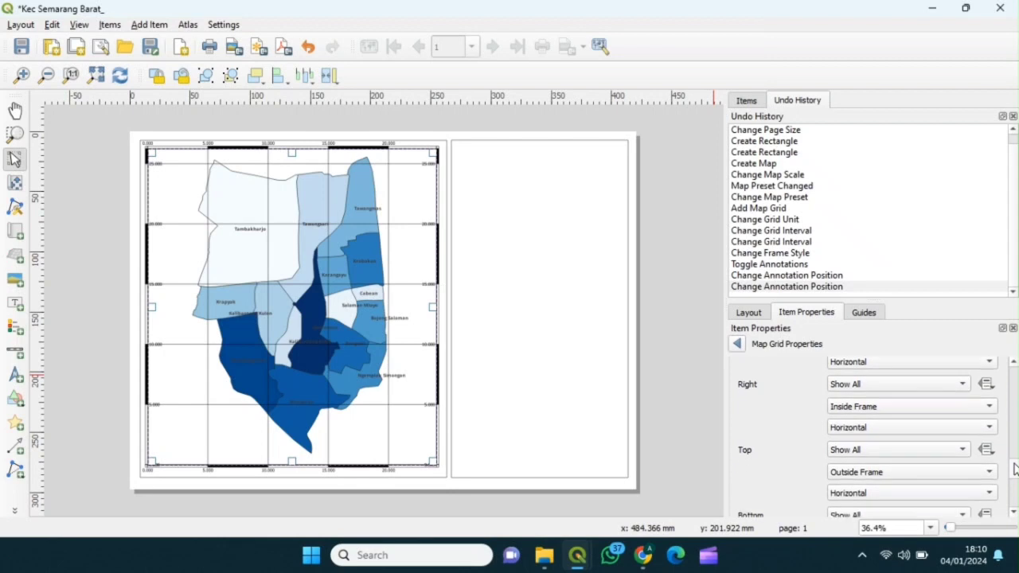
pyautogui.click(975, 470)
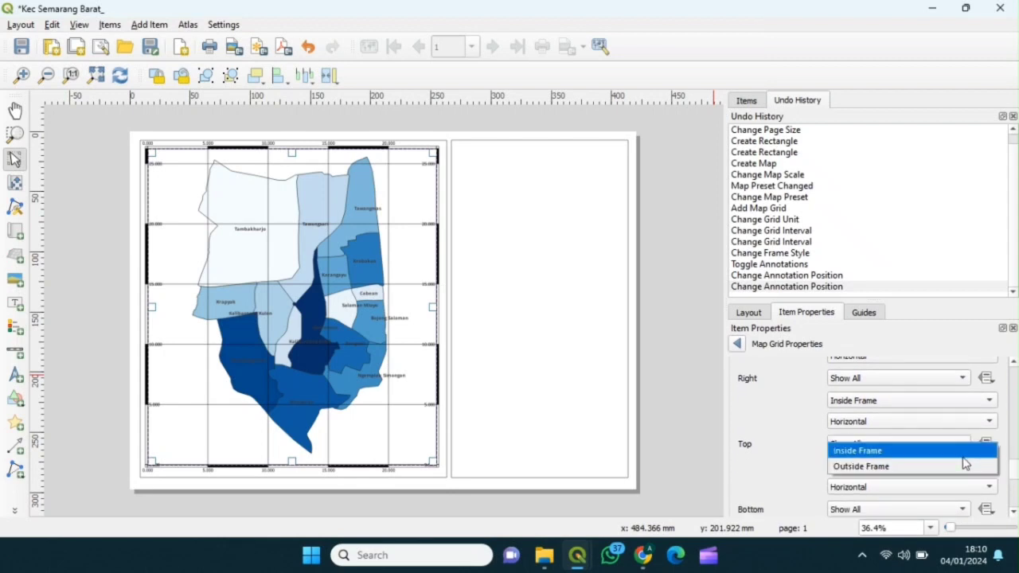
pyautogui.click(961, 454)
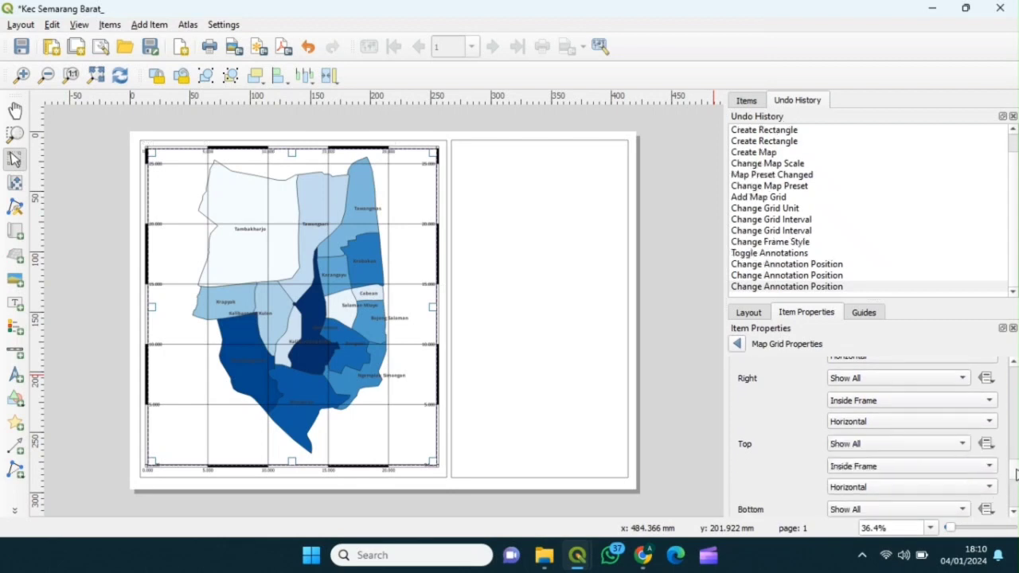
pyautogui.scroll(-3, 1015, 474)
pyautogui.click(956, 463)
pyautogui.click(944, 440)
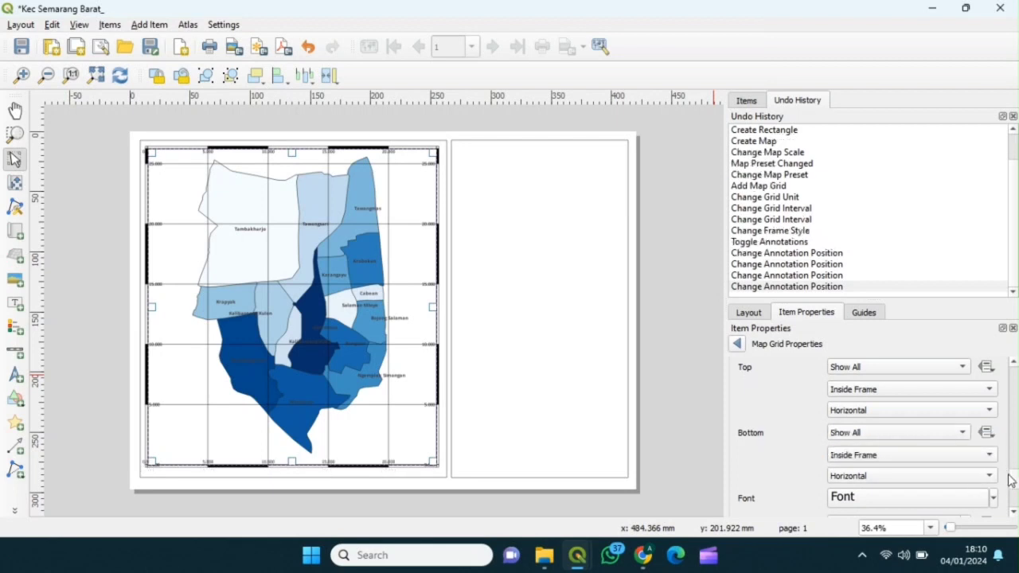
pyautogui.moveTo(1015, 481); pyautogui.dragTo(1015, 500)
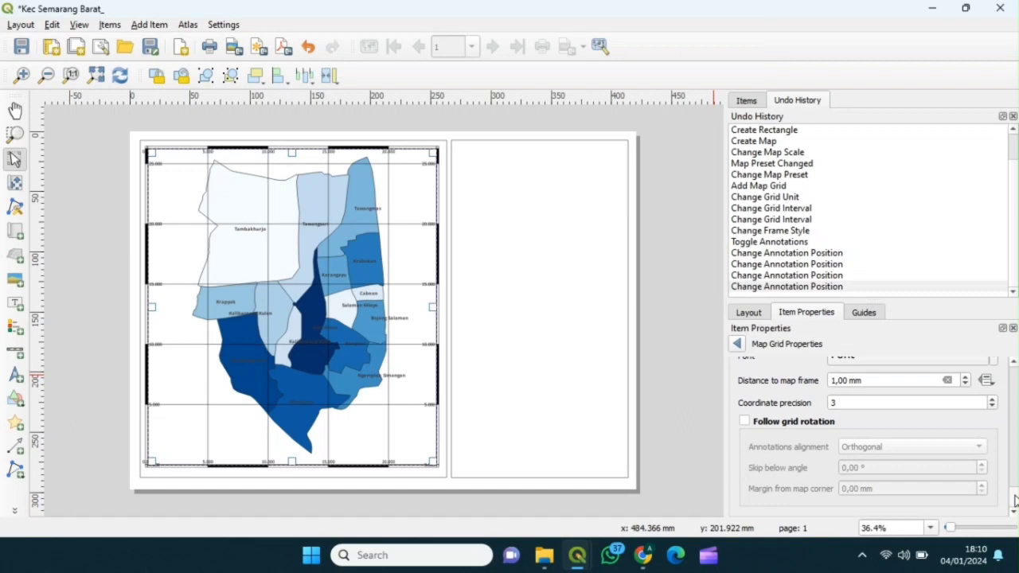
pyautogui.click(737, 344)
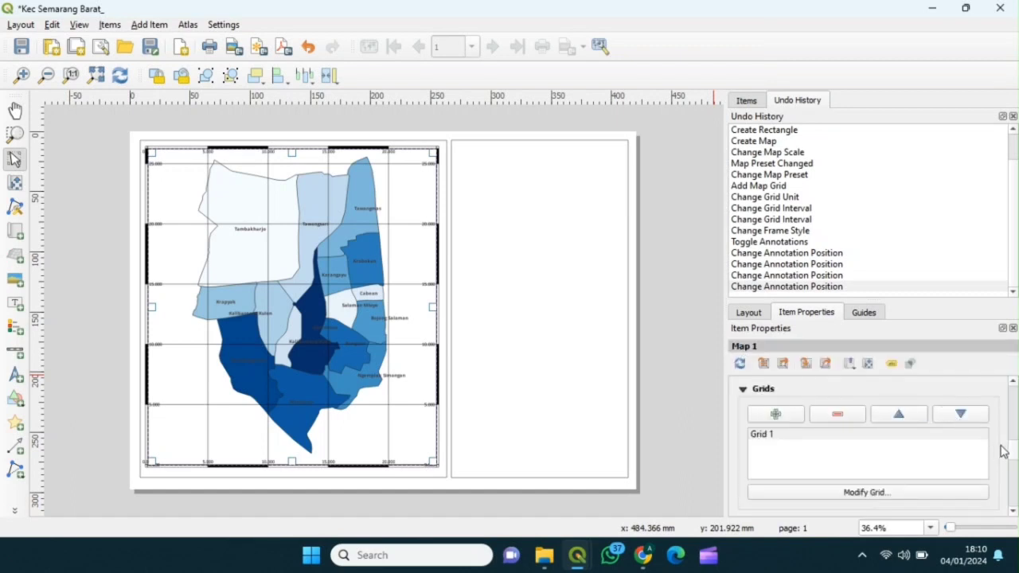
# Add a text label about 120 mm wide and 33 mm high near the top inside the right rectangle.
pyautogui.moveTo(1009, 446); pyautogui.dragTo(1011, 452)
pyautogui.scroll(-5, 1011, 452)
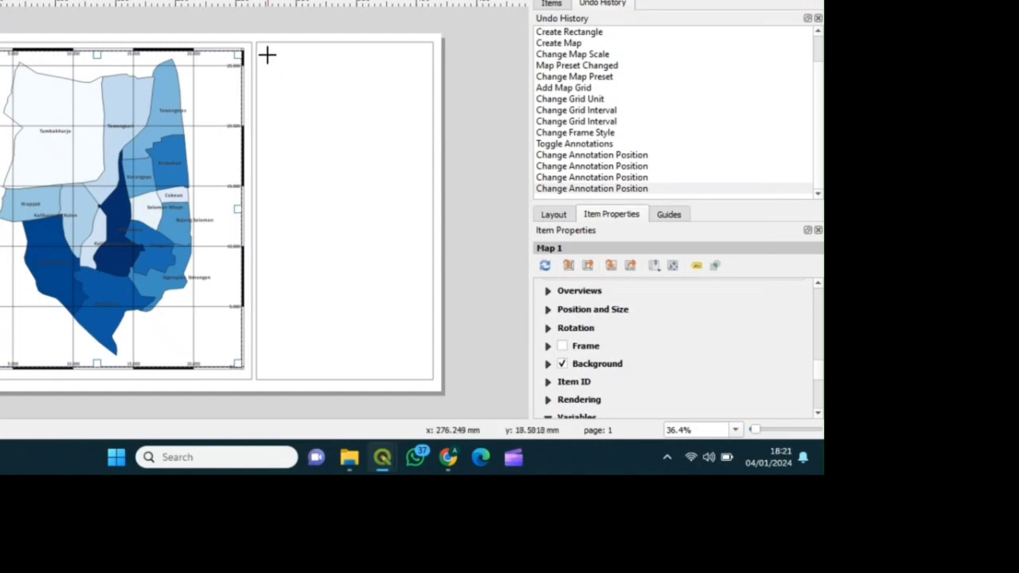
pyautogui.moveTo(270, 59)
pyautogui.mouseDown()
pyautogui.moveTo(292, 79)
pyautogui.moveTo(414, 99)
pyautogui.mouseUp()
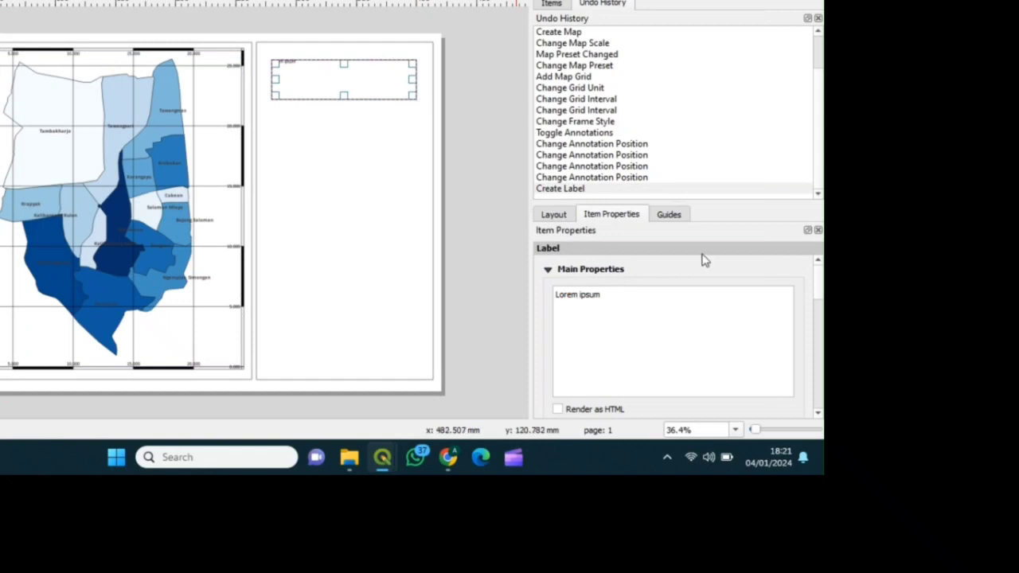
# Replace the label's placeholder text with "PETA SEBARAN PENDUDUK KECAMATAN SEMARANG BARAT" and "TAHUN 2019" on a second line.
pyautogui.moveTo(698, 200); pyautogui.dragTo(689, 171)
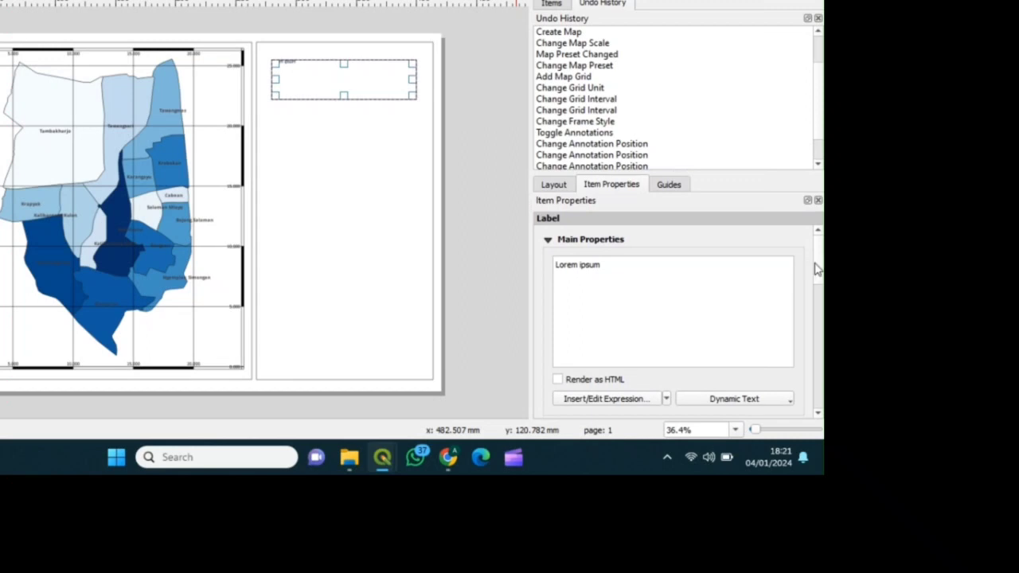
pyautogui.scroll(-1, 816, 269)
pyautogui.moveTo(611, 253); pyautogui.dragTo(512, 250)
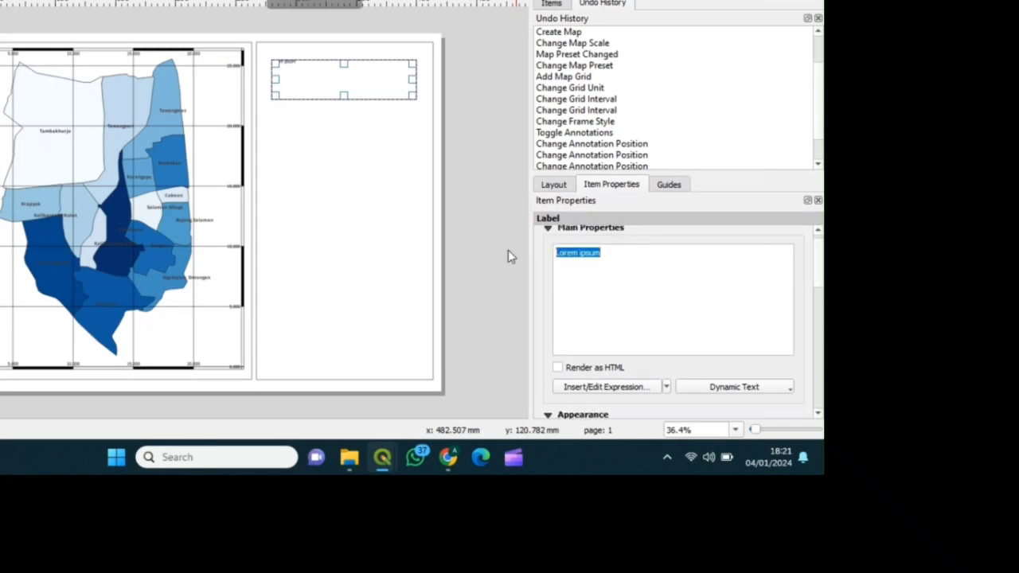
pyautogui.write('PETA S')
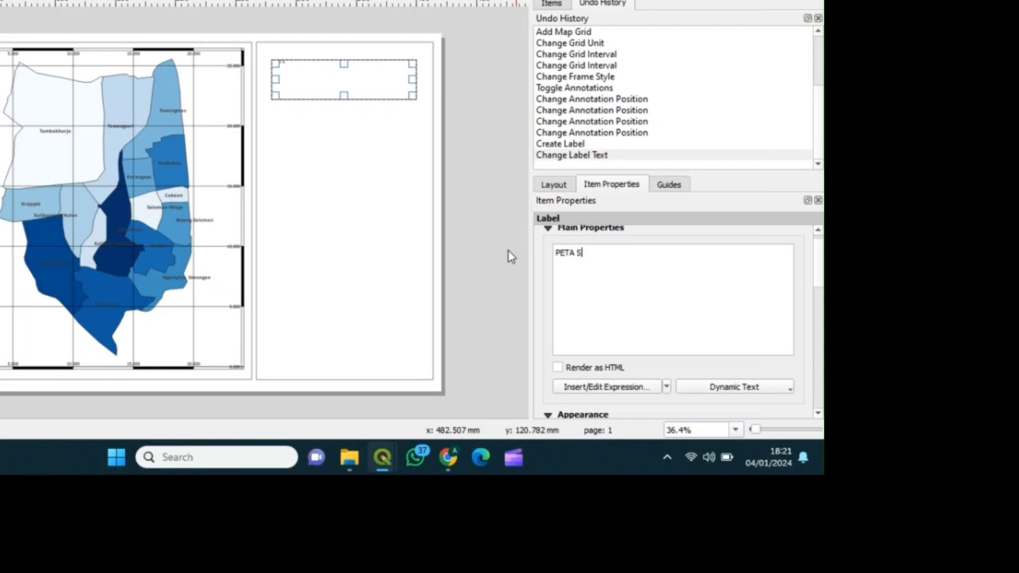
pyautogui.write('EBARAN KECAMATAN SEM')
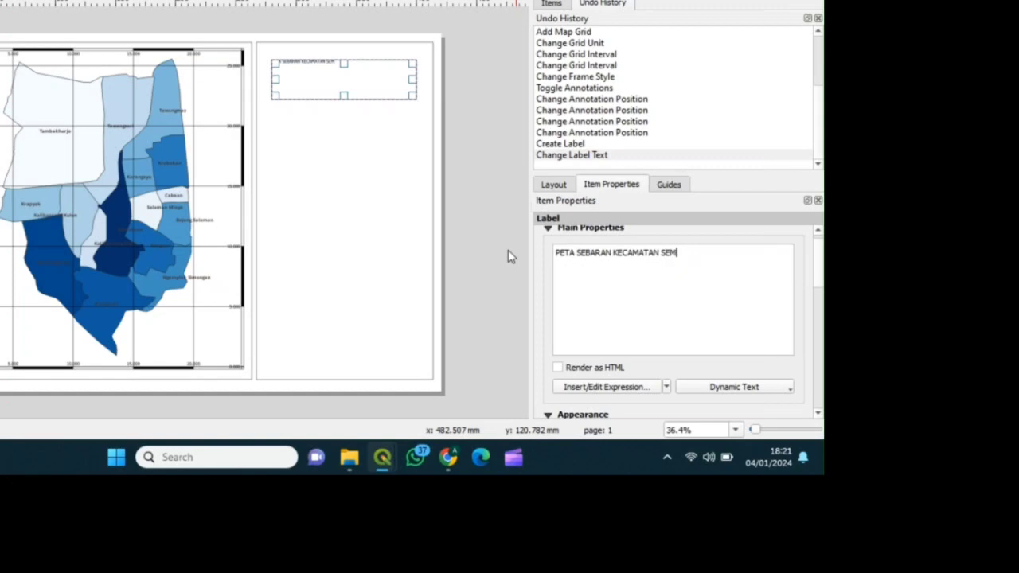
pyautogui.write('ARANG BARAT')
pyautogui.press('Return')
pyautogui.write('TAHUN 2019')
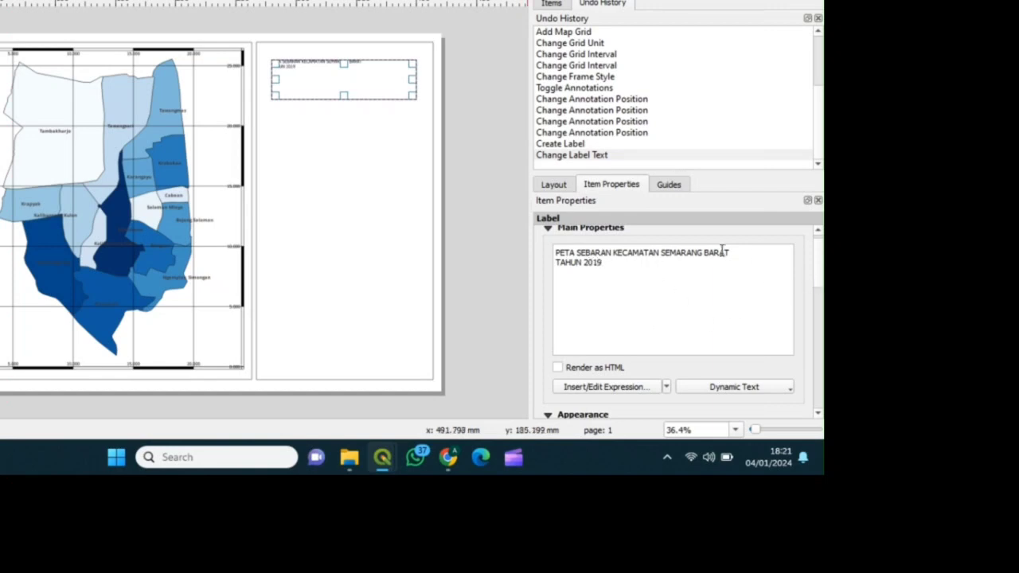
pyautogui.write('PENDUDUK')
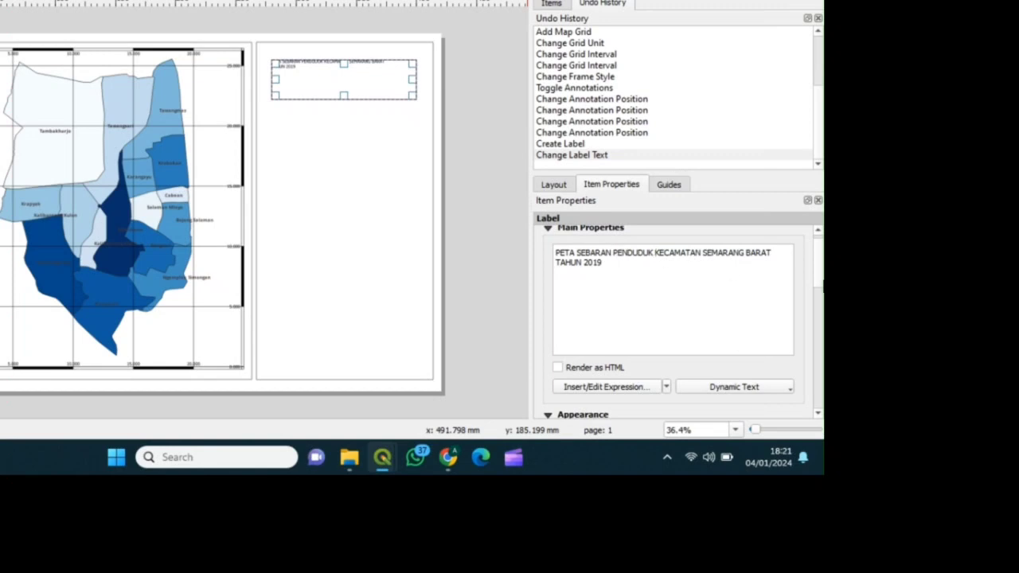
# Set the title label's font to Bold at 20 points, keeping the MS Shell Dlg 2 typeface, and return to the label's main properties.
pyautogui.moveTo(820, 285); pyautogui.dragTo(817, 317)
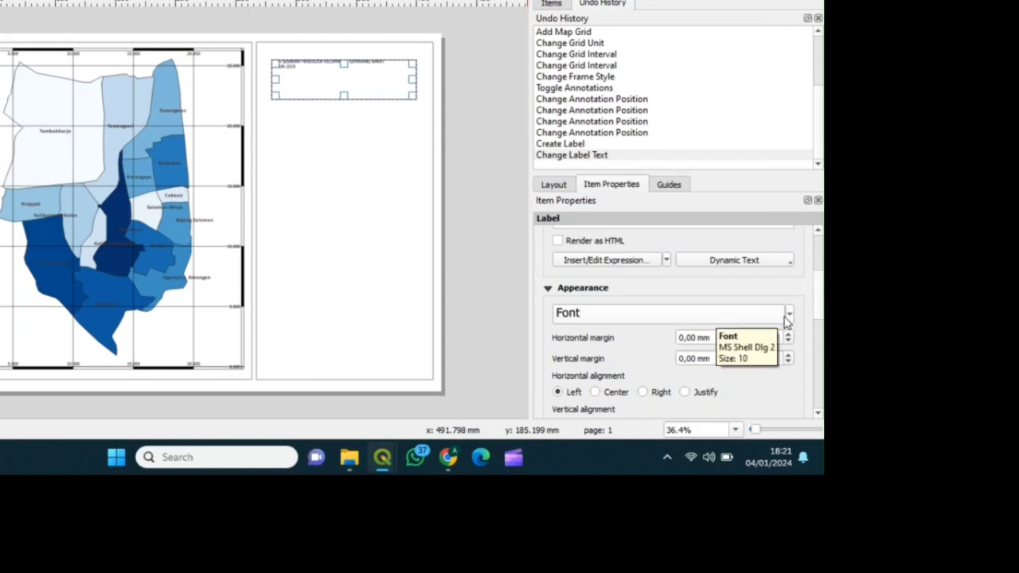
pyautogui.click(787, 320)
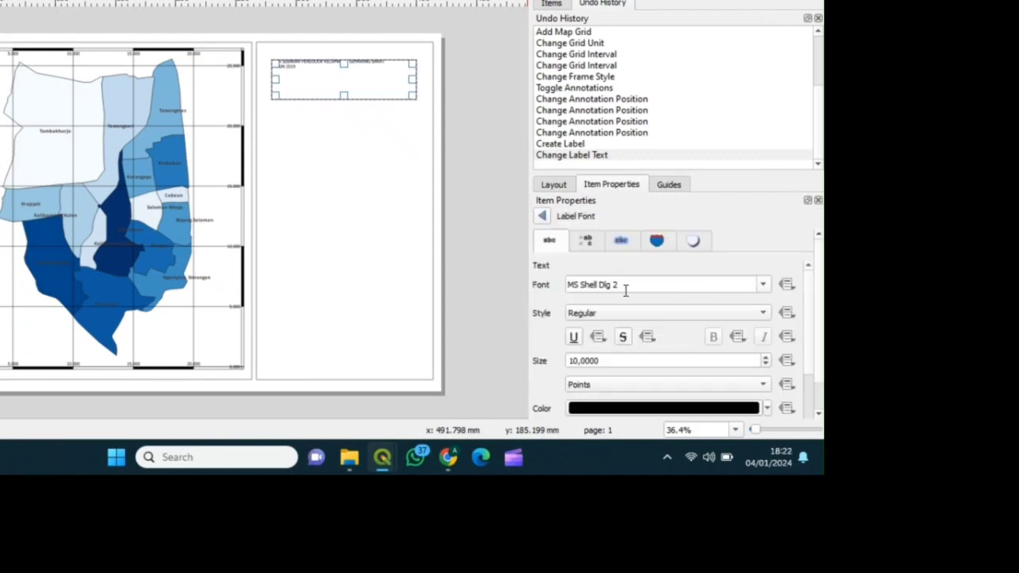
pyautogui.click(631, 314)
pyautogui.click(627, 327)
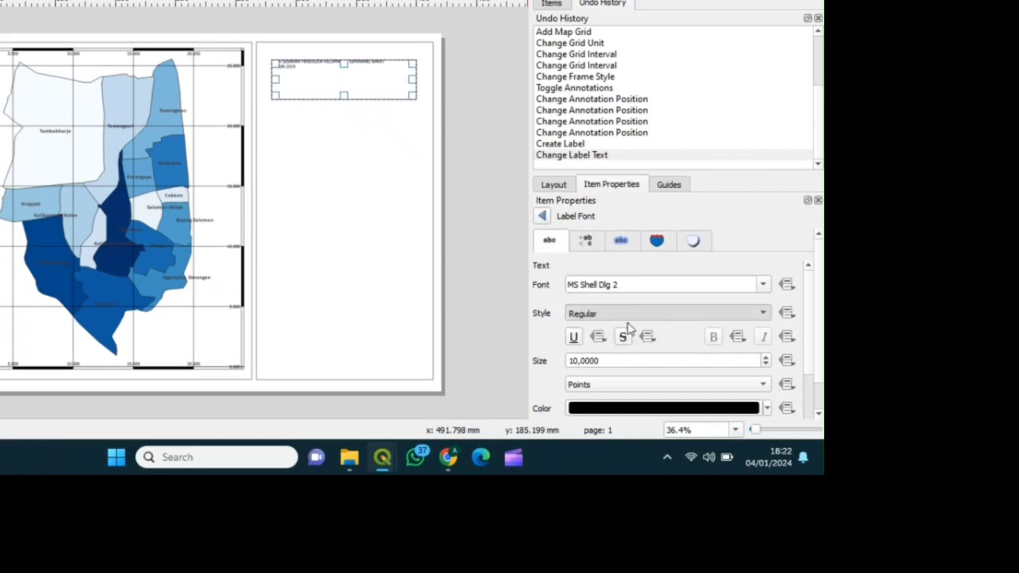
pyautogui.click(573, 361)
pyautogui.press('BackSpace')
pyautogui.write('2')
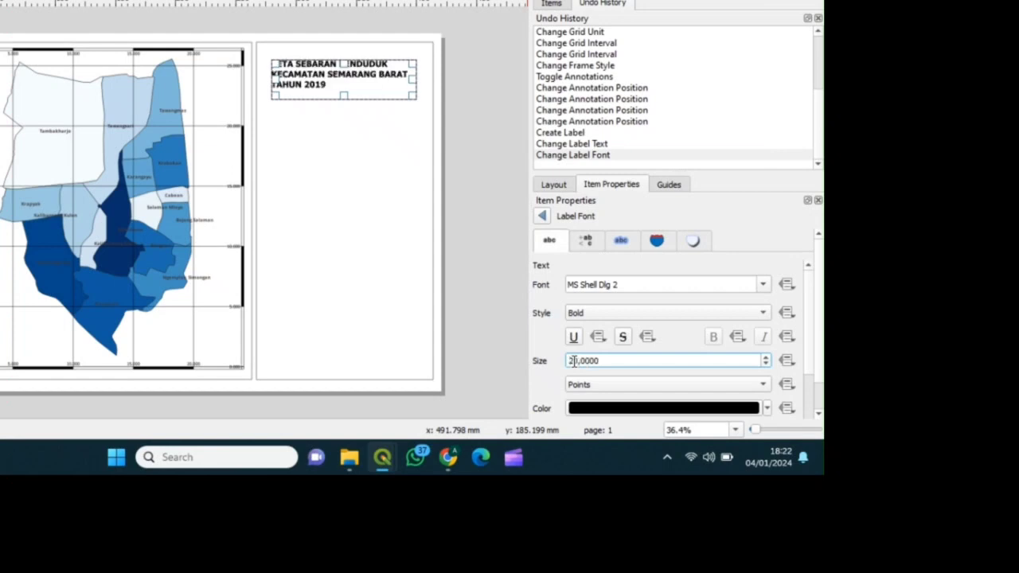
pyautogui.click(764, 286)
pyautogui.click(764, 286)
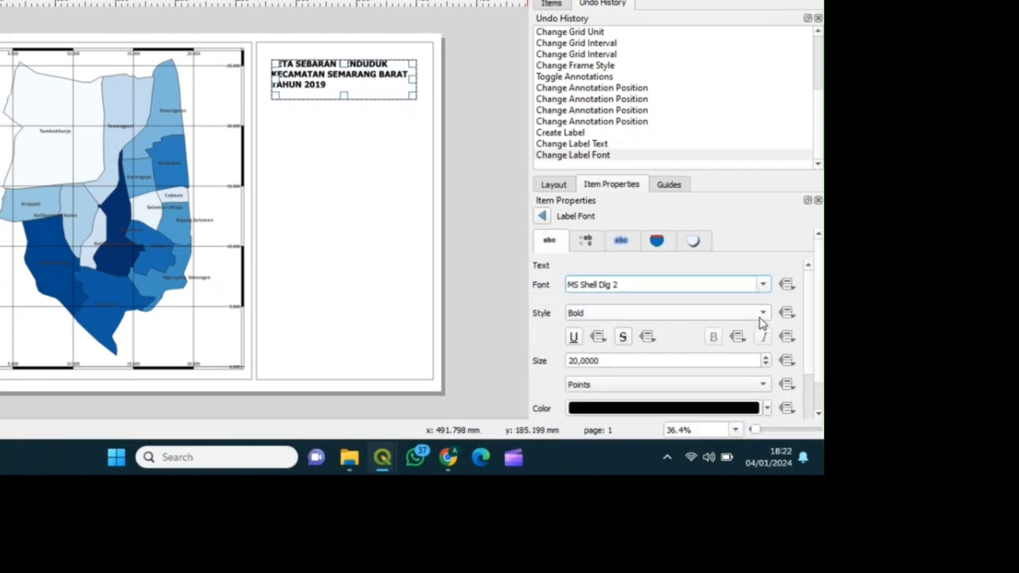
pyautogui.click(806, 317)
pyautogui.moveTo(809, 331)
pyautogui.mouseDown()
pyautogui.moveTo(803, 402)
pyautogui.moveTo(807, 325)
pyautogui.moveTo(805, 337)
pyautogui.mouseUp()
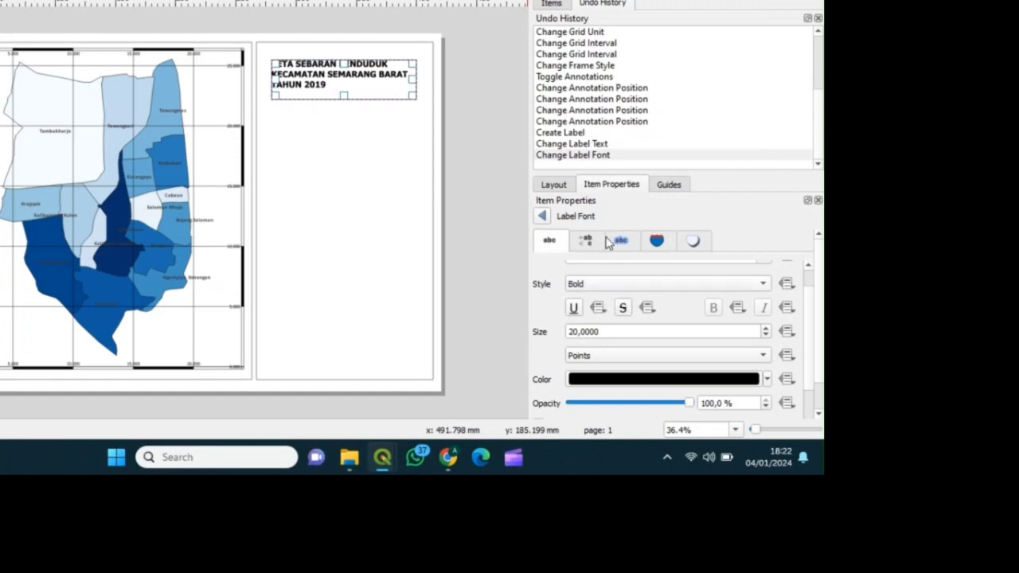
pyautogui.click(543, 216)
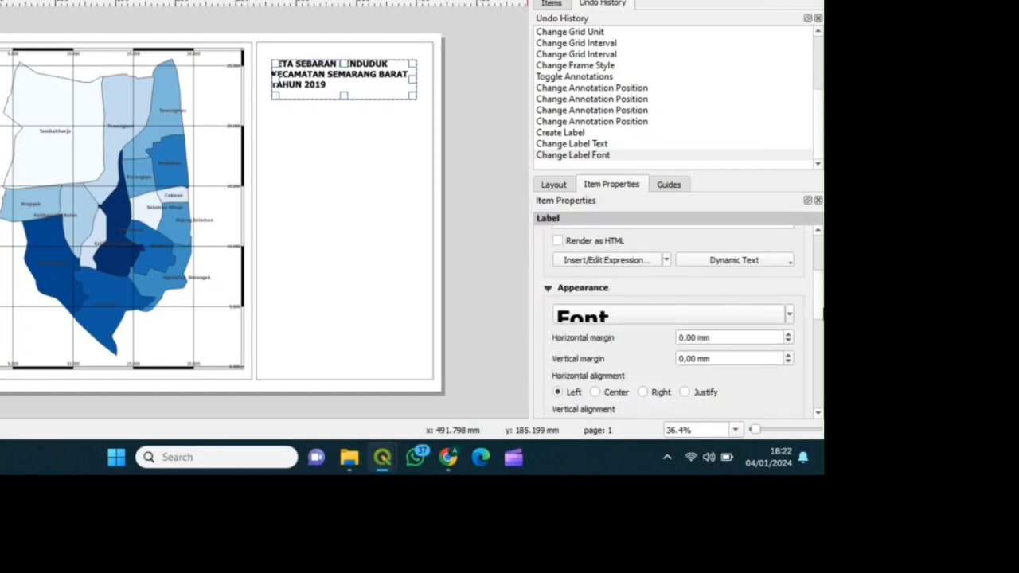
# Align the title text to the center horizontally and the middle vertically within its label.
pyautogui.scroll(-3, 786, 331)
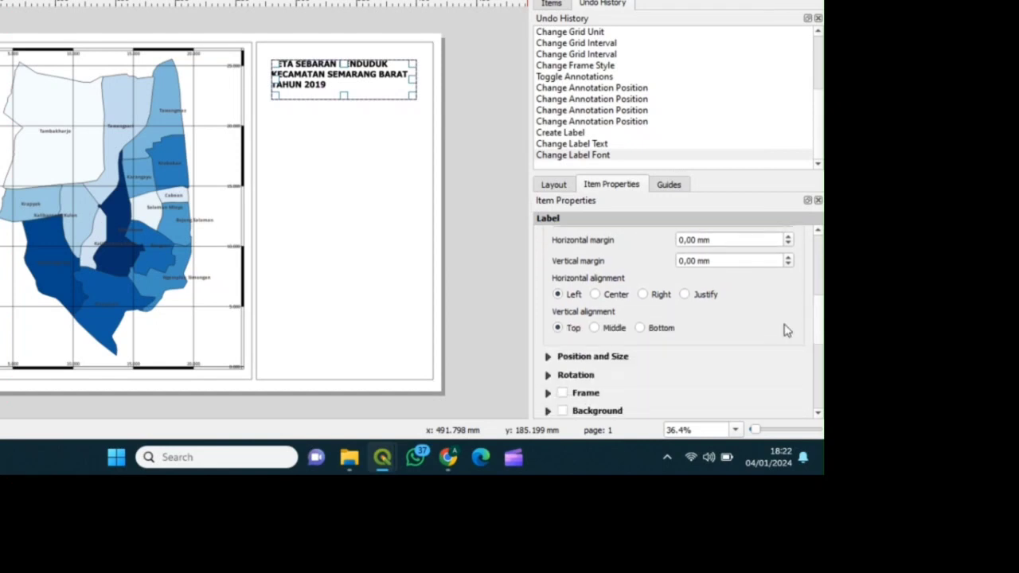
pyautogui.click(595, 294)
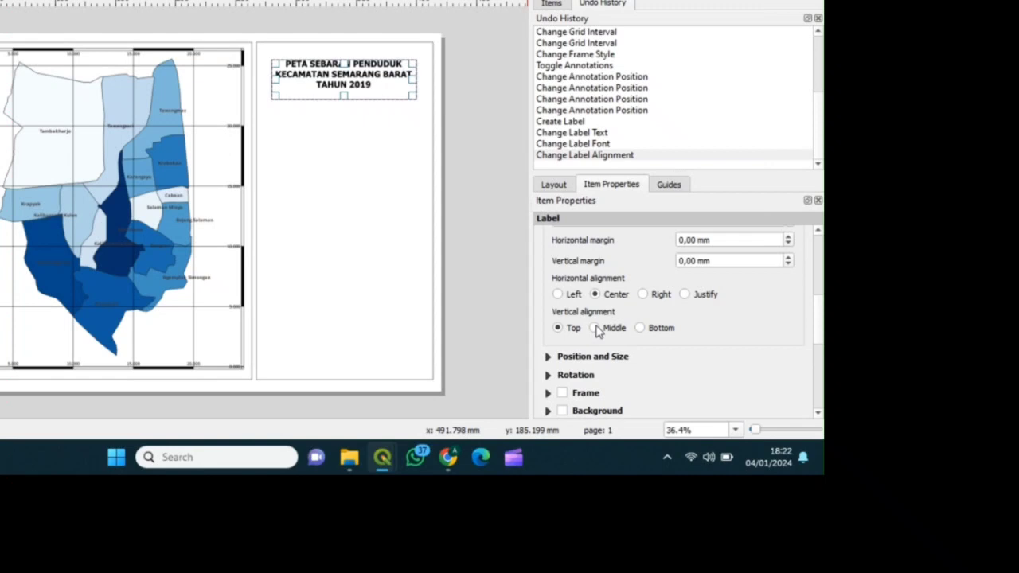
pyautogui.click(596, 328)
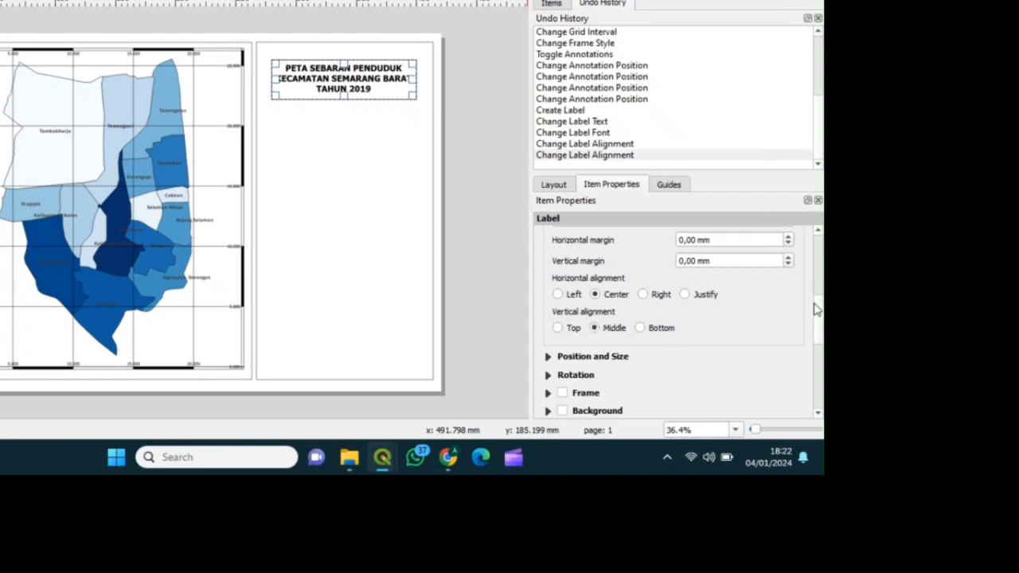
# Enable a frame around the title label, keeping the black frame color.
pyautogui.scroll(-1, 819, 319)
pyautogui.scroll(-1, 819, 318)
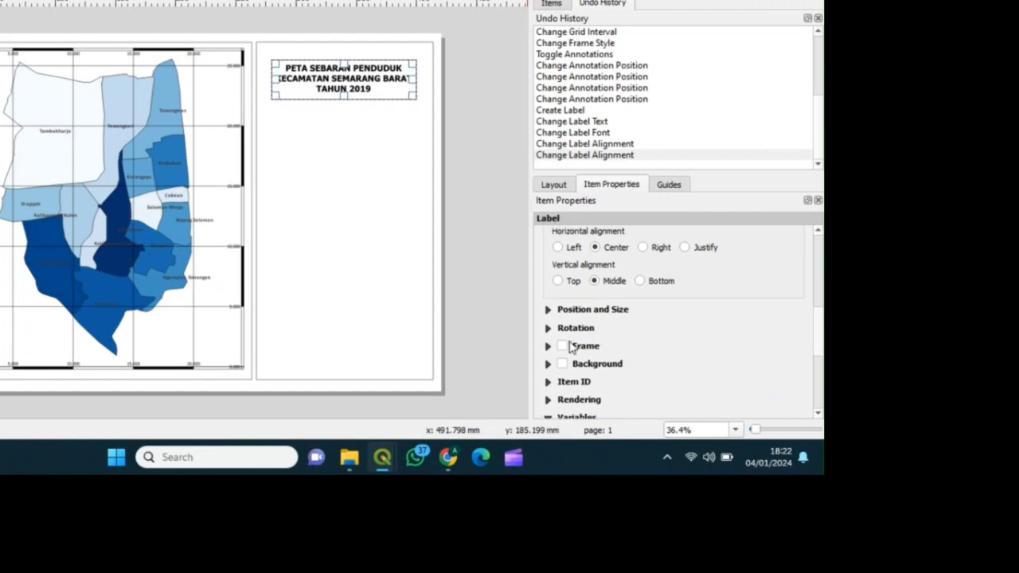
pyautogui.click(563, 348)
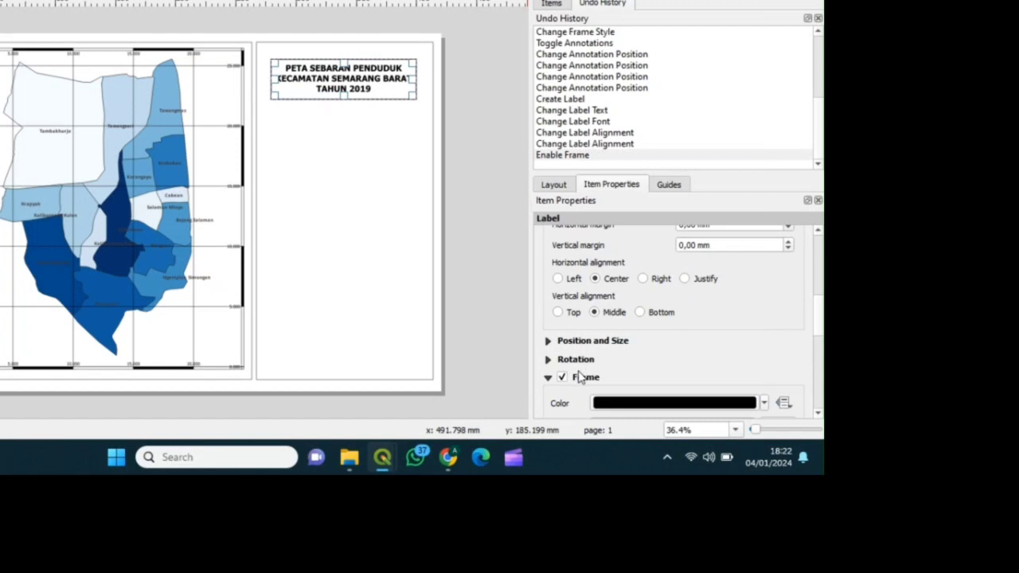
pyautogui.scroll(-1, 816, 311)
pyautogui.moveTo(816, 310)
pyautogui.mouseDown()
pyautogui.moveTo(819, 335)
pyautogui.moveTo(822, 318)
pyautogui.mouseUp()
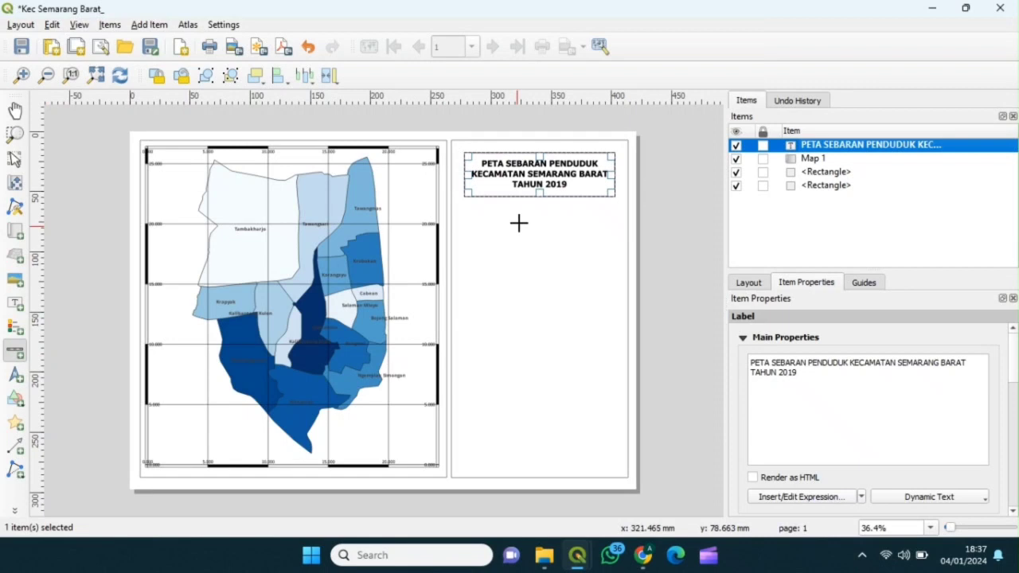
# Add a scale bar about 50 mm wide below the title and set its style to Numeric.
pyautogui.moveTo(520, 217); pyautogui.dragTo(582, 233)
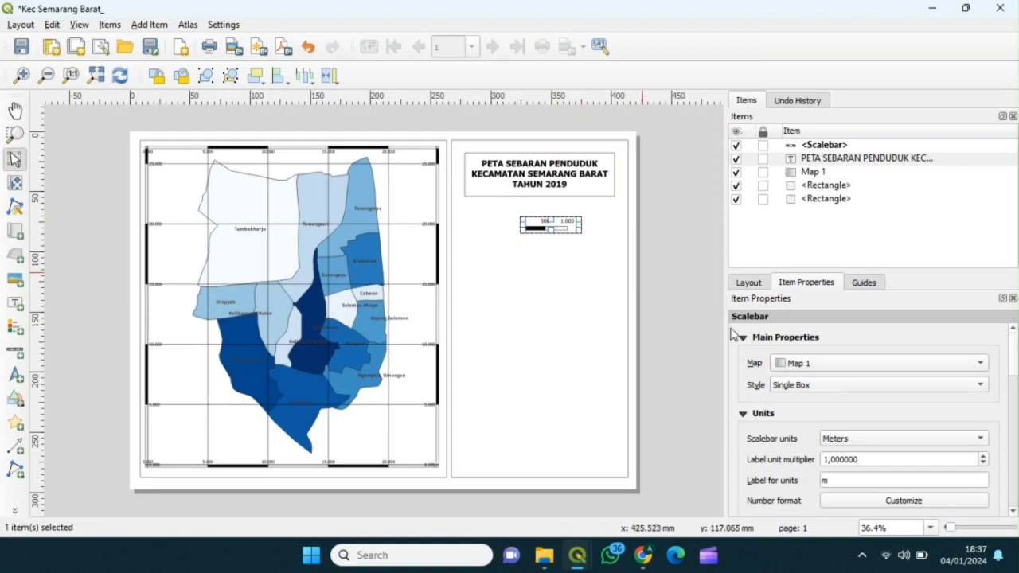
pyautogui.click(980, 393)
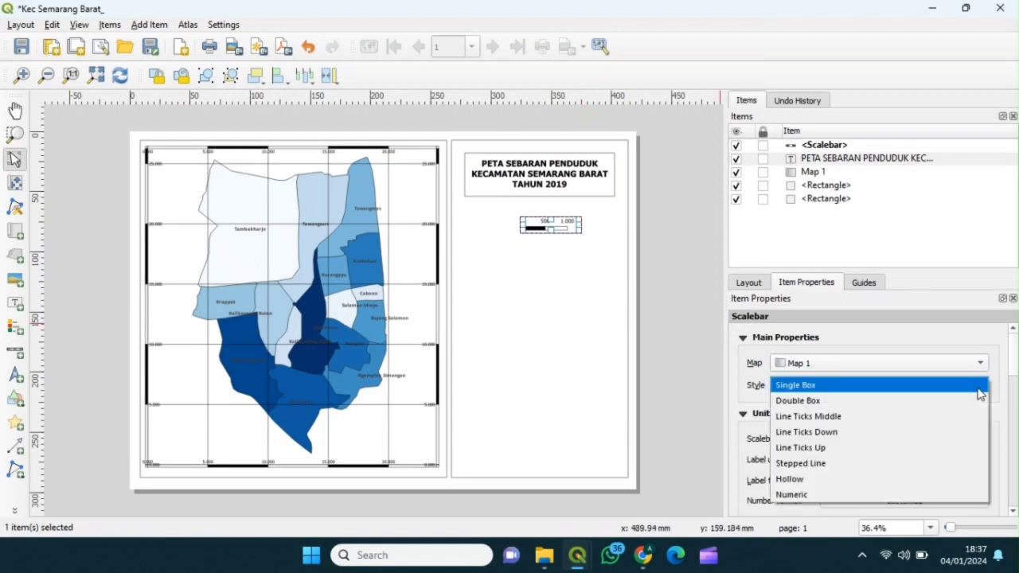
pyautogui.click(935, 494)
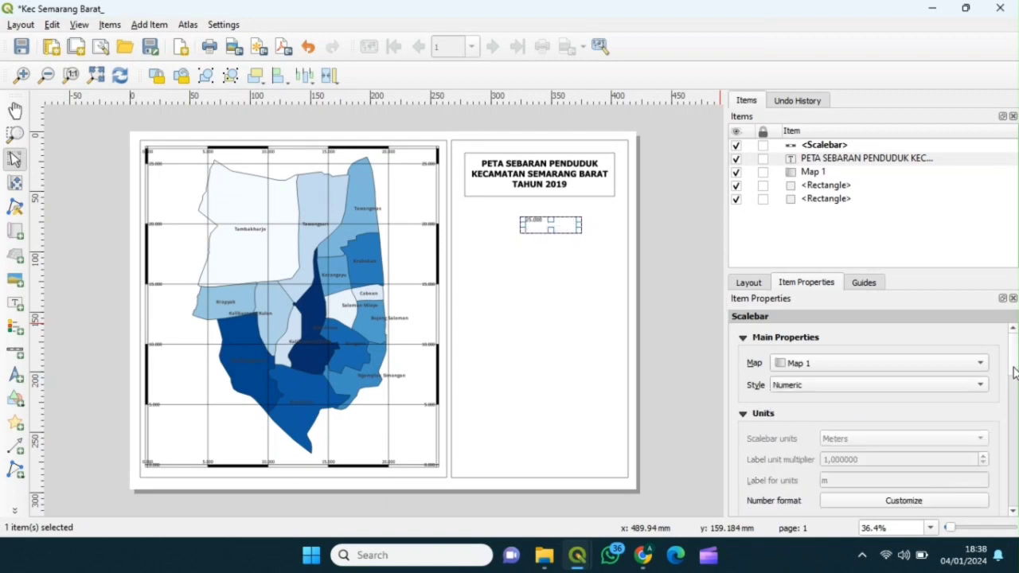
# Narrow the numeric scale bar to about 33 mm and shift it toward the right side of the information panel.
pyautogui.scroll(-5, 1014, 370)
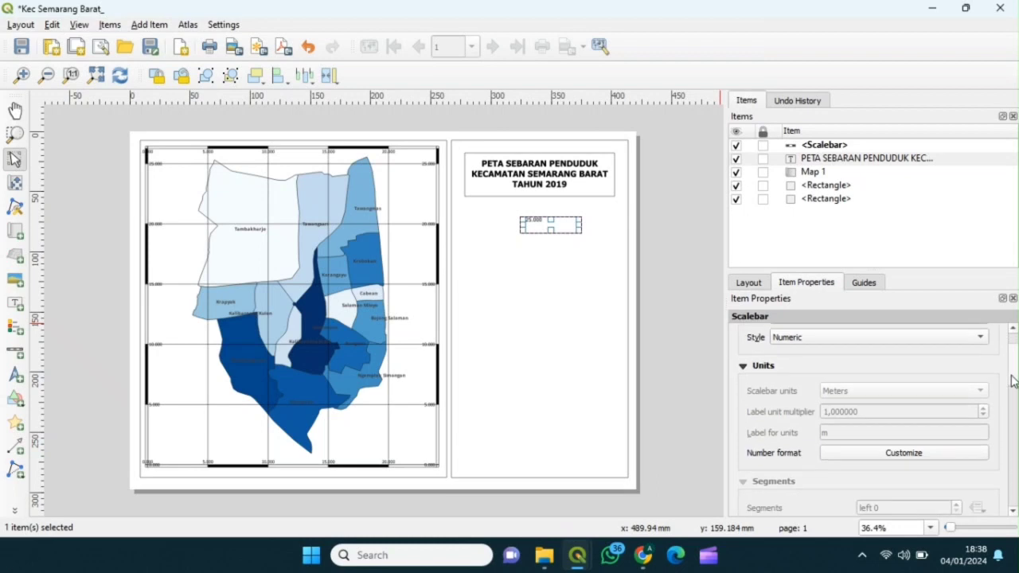
pyautogui.scroll(-3, 1009, 428)
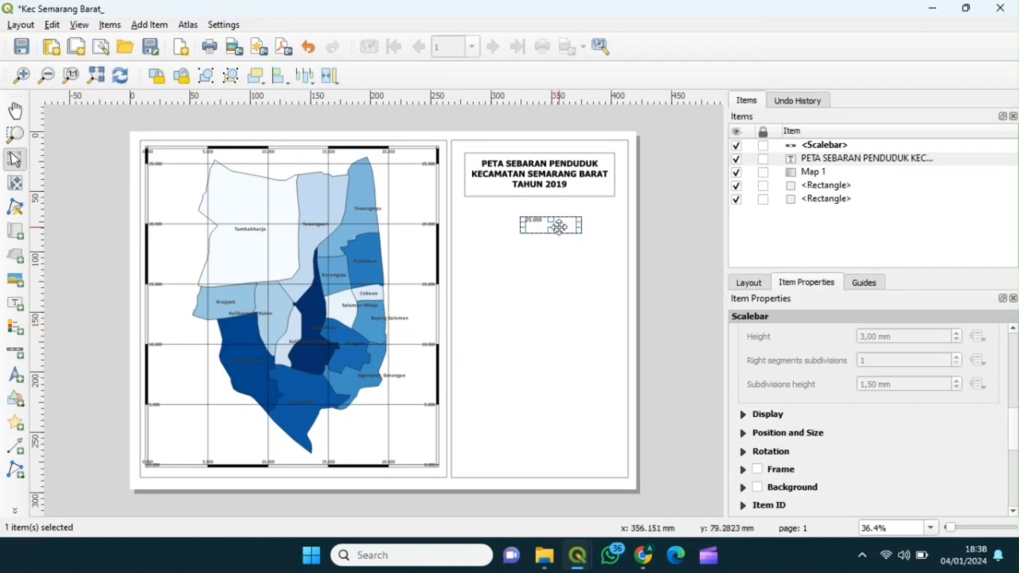
pyautogui.moveTo(581, 226)
pyautogui.mouseDown()
pyautogui.moveTo(551, 226)
pyautogui.moveTo(580, 220)
pyautogui.mouseUp()
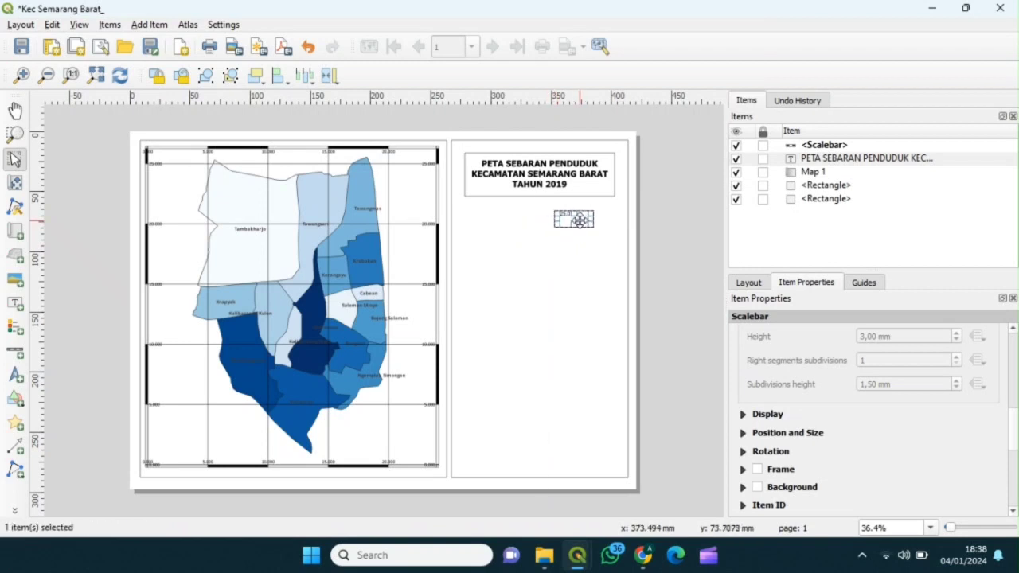
# Add a text label about 42 mm wide and 14 mm high beside the numeric scale, reading "Skala".
pyautogui.click(15, 308)
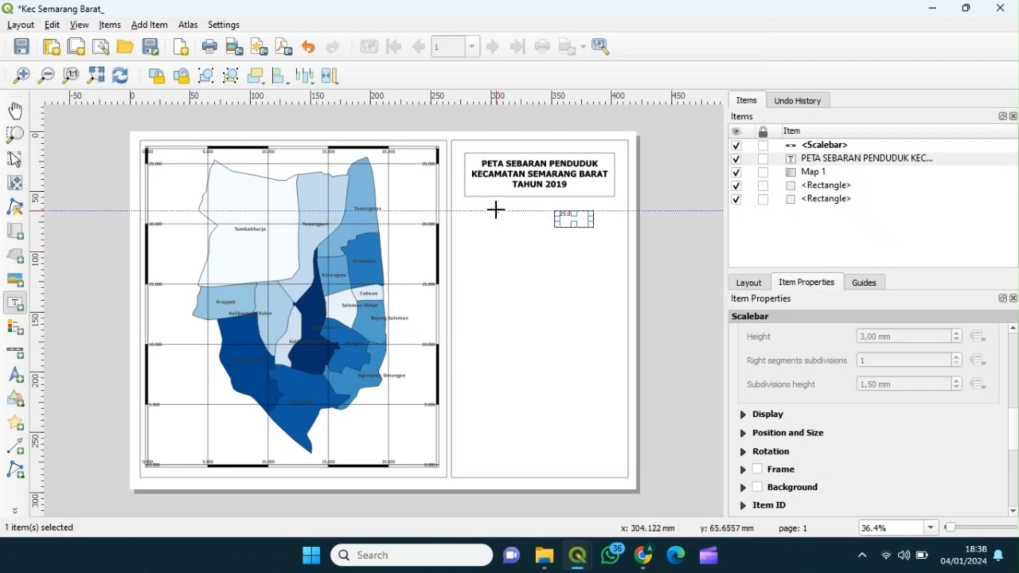
pyautogui.moveTo(495, 209); pyautogui.dragTo(546, 229)
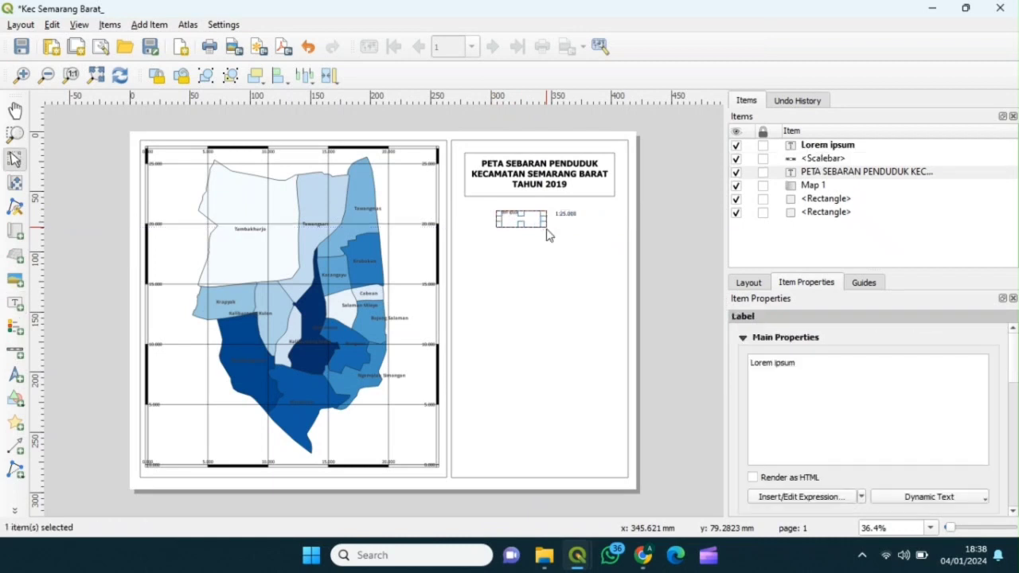
pyautogui.moveTo(819, 365); pyautogui.dragTo(739, 364)
pyautogui.write('S')
pyautogui.press('capslock')
pyautogui.write('kala')
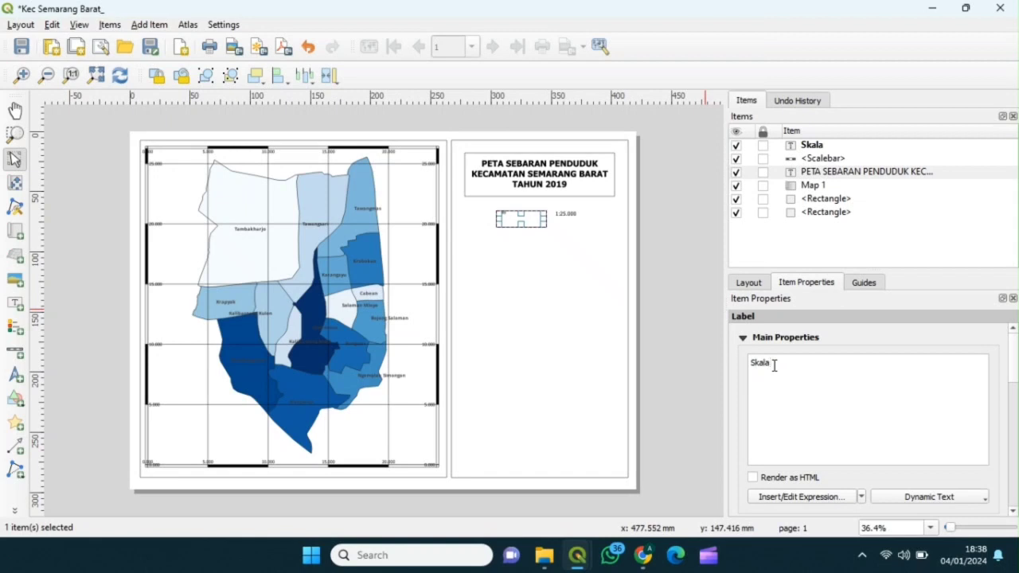
# Set the Skala label's font size to 15 points and return to the label's main properties.
pyautogui.scroll(-1, 1015, 379)
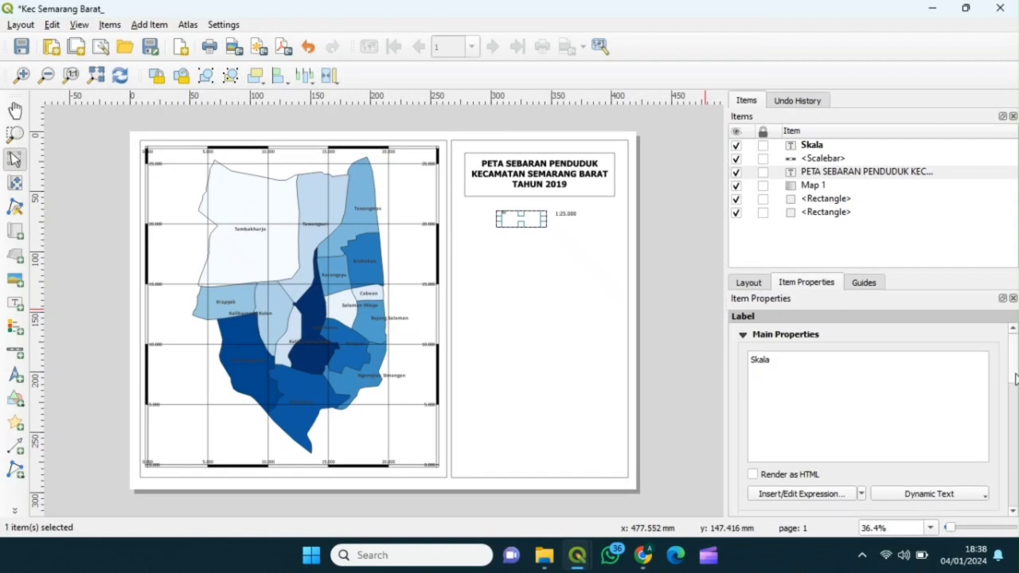
pyautogui.scroll(-5, 1014, 379)
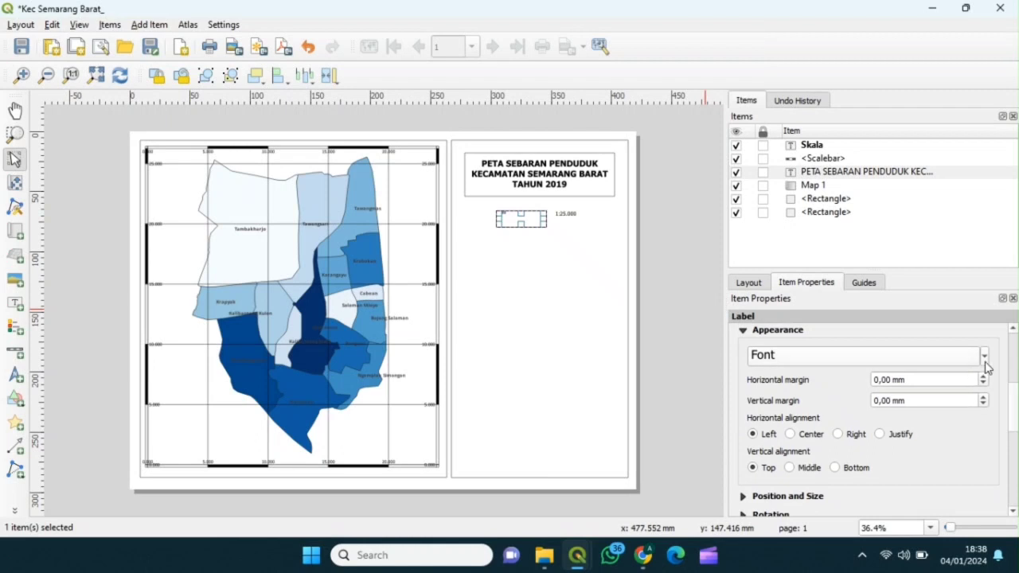
pyautogui.click(986, 365)
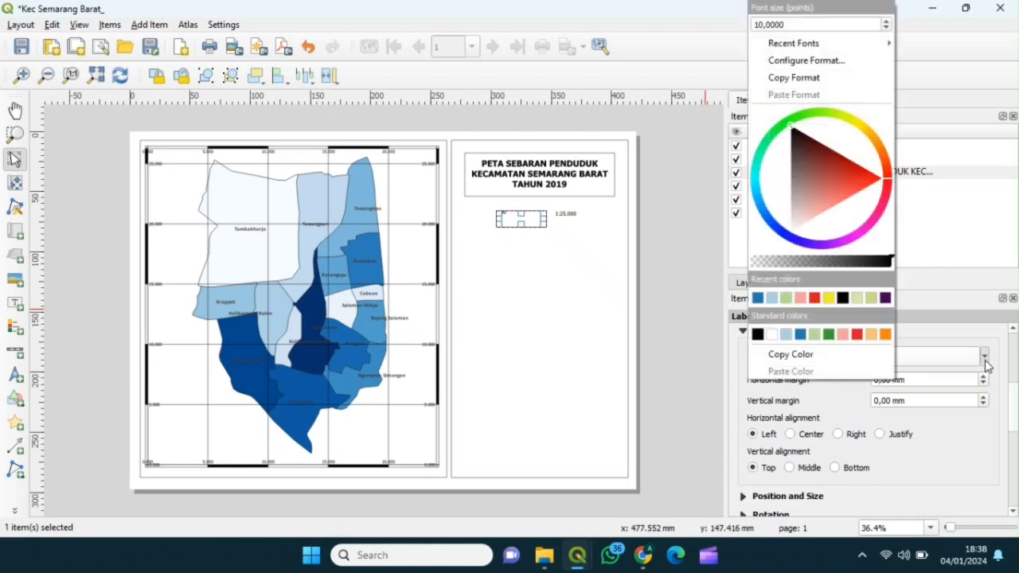
pyautogui.click(941, 363)
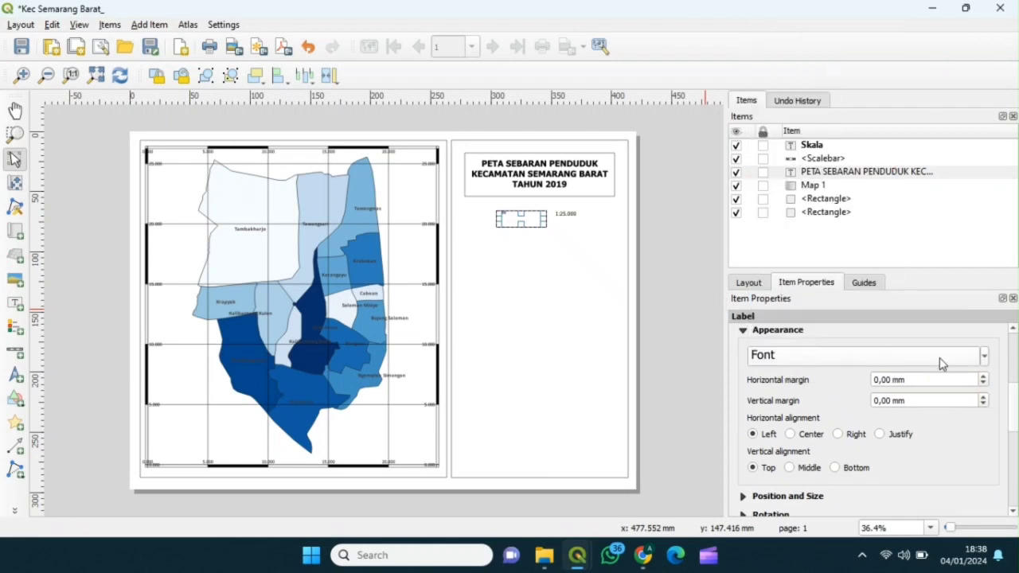
pyautogui.click(939, 357)
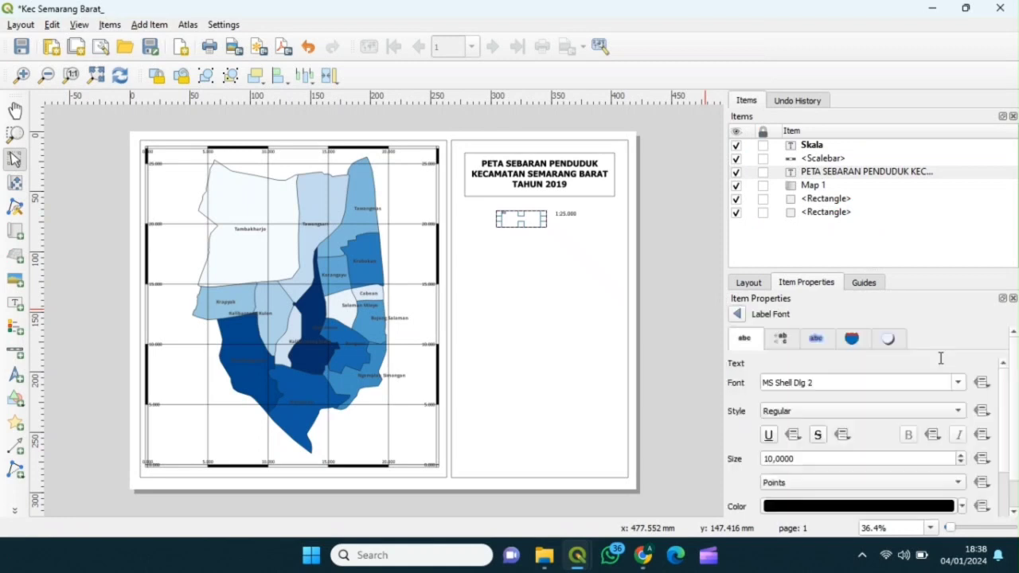
pyautogui.click(772, 459)
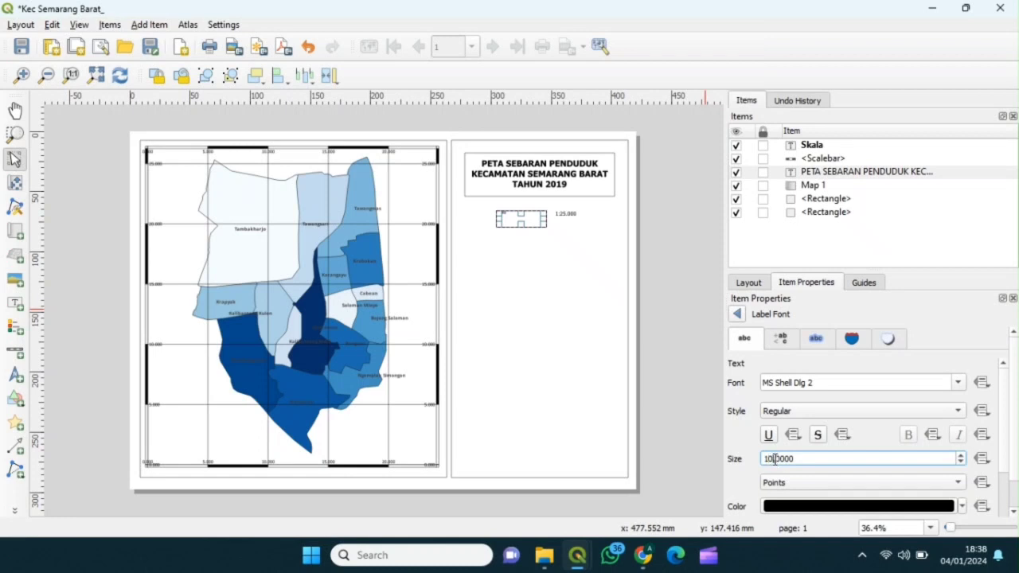
pyautogui.press('BackSpace')
pyautogui.write('5')
pyautogui.press('Return')
pyautogui.click(738, 316)
# Center the Skala label's text horizontally, keeping its vertical alignment at Top.
pyautogui.click(790, 468)
pyautogui.click(753, 468)
pyautogui.click(791, 435)
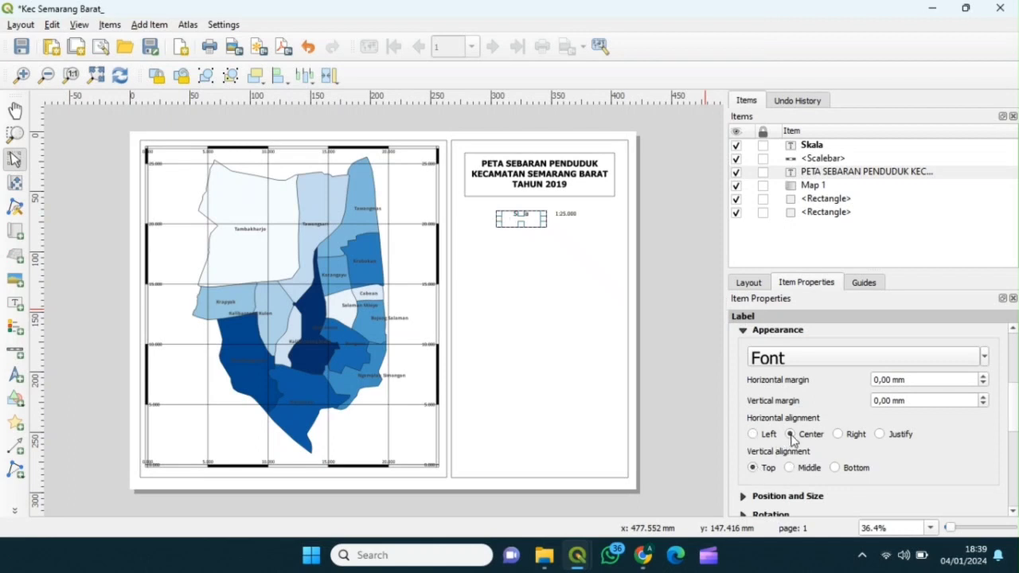
# Move the numeric scale bar slightly closer to the Skala label and clear the selection.
pyautogui.click(570, 287)
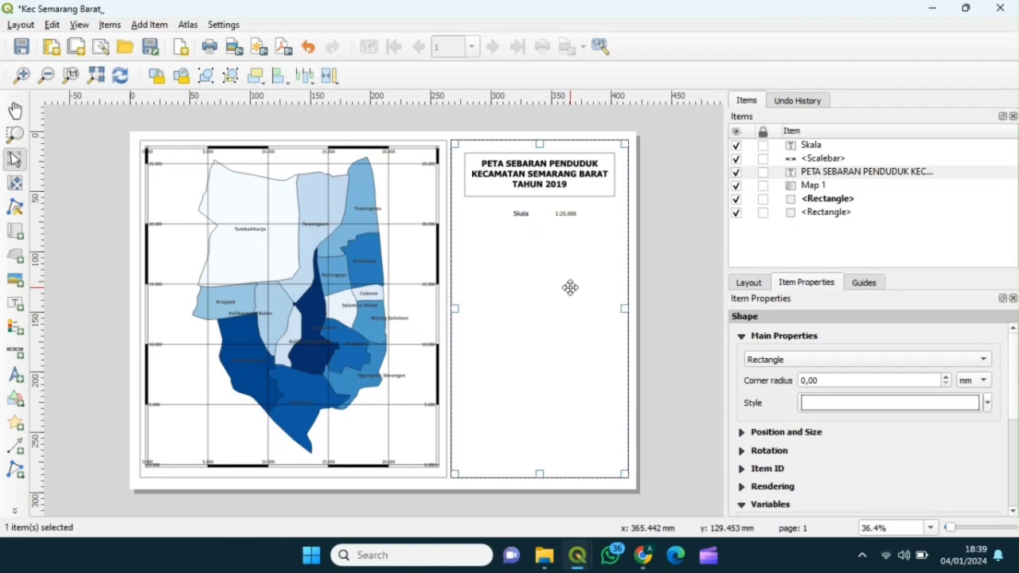
pyautogui.click(568, 218)
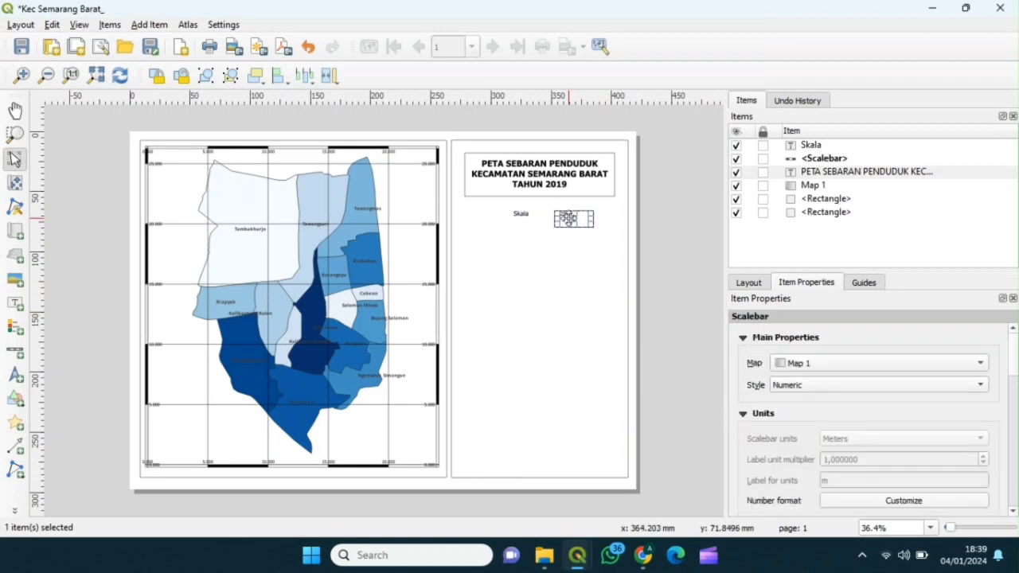
pyautogui.click(568, 218)
pyautogui.click(655, 243)
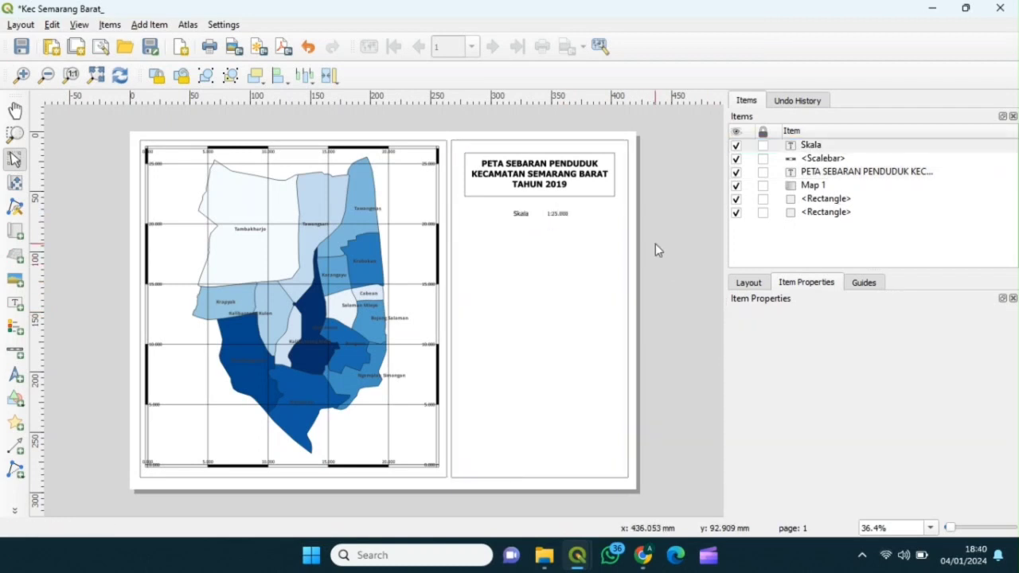
# Add a Single Box scale bar beneath the Skala label and set its scale bar units to Kilometers.
pyautogui.click(14, 353)
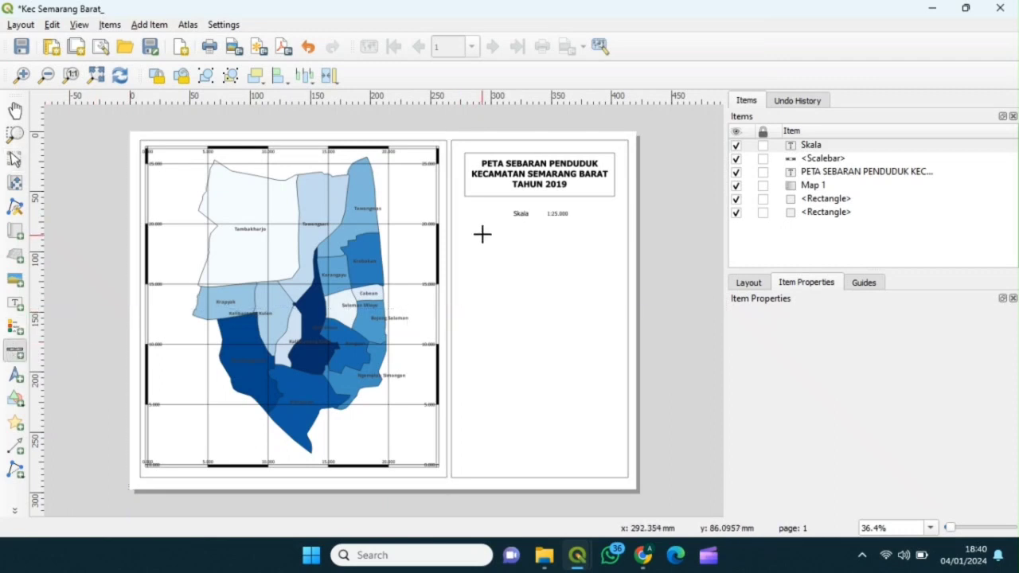
pyautogui.moveTo(489, 228); pyautogui.dragTo(593, 242)
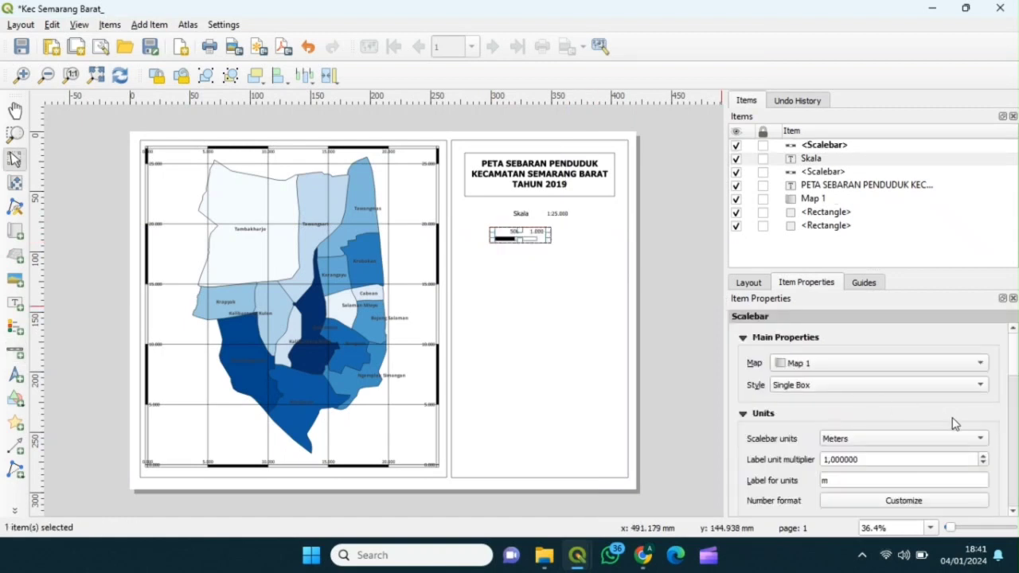
pyautogui.click(981, 439)
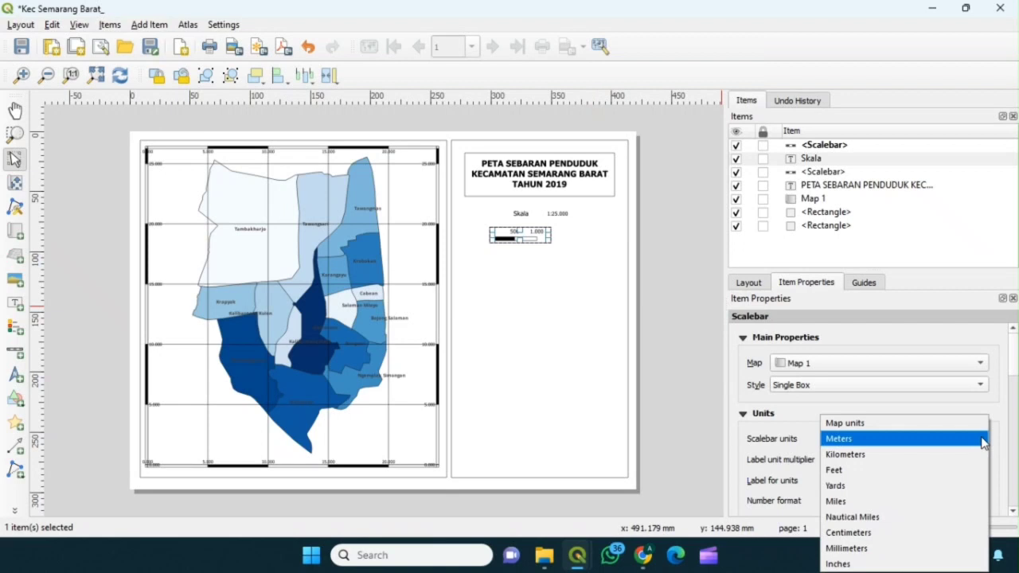
pyautogui.click(979, 454)
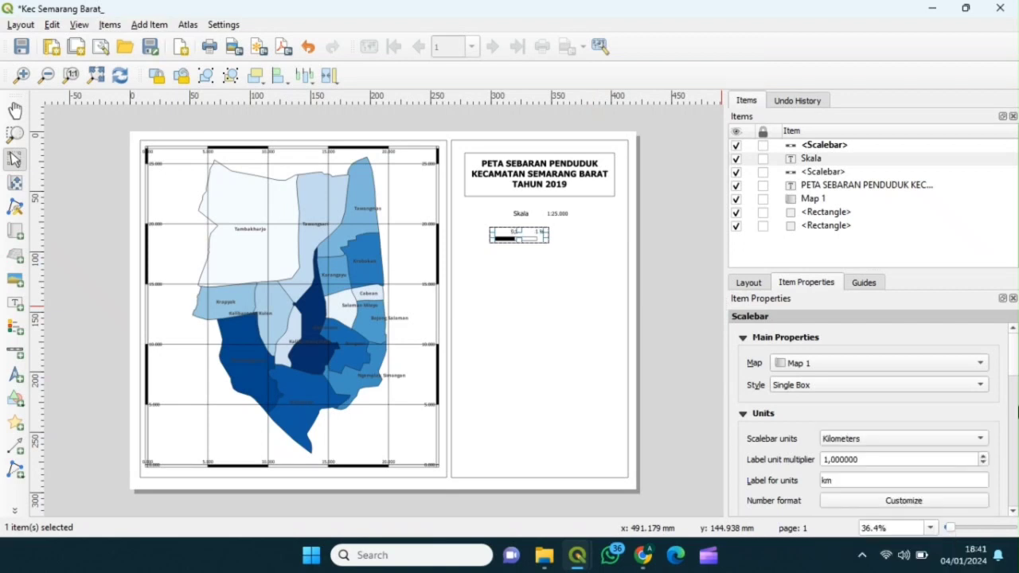
# Set the new scale bar to 2 left and 3 right segments and nudge it slightly to the right in the information panel.
pyautogui.scroll(-3, 1014, 390)
pyautogui.scroll(-3, 1012, 382)
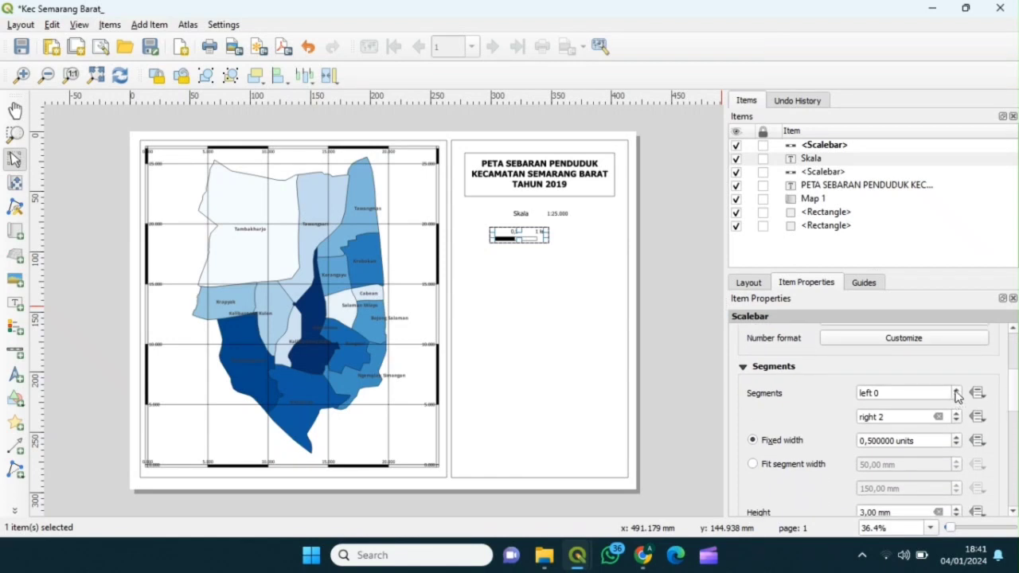
pyautogui.click(956, 390)
pyautogui.click(956, 390)
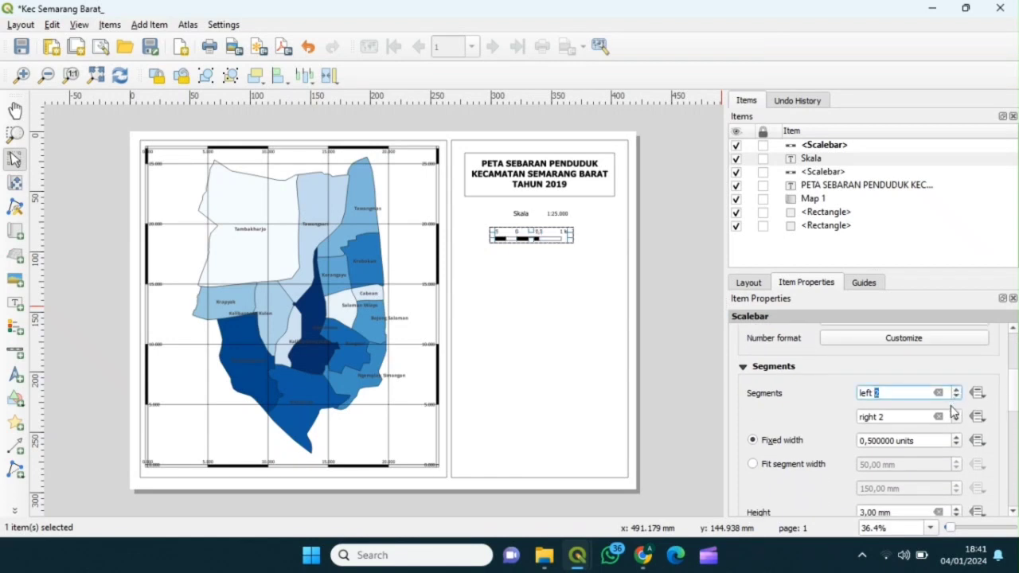
pyautogui.click(956, 413)
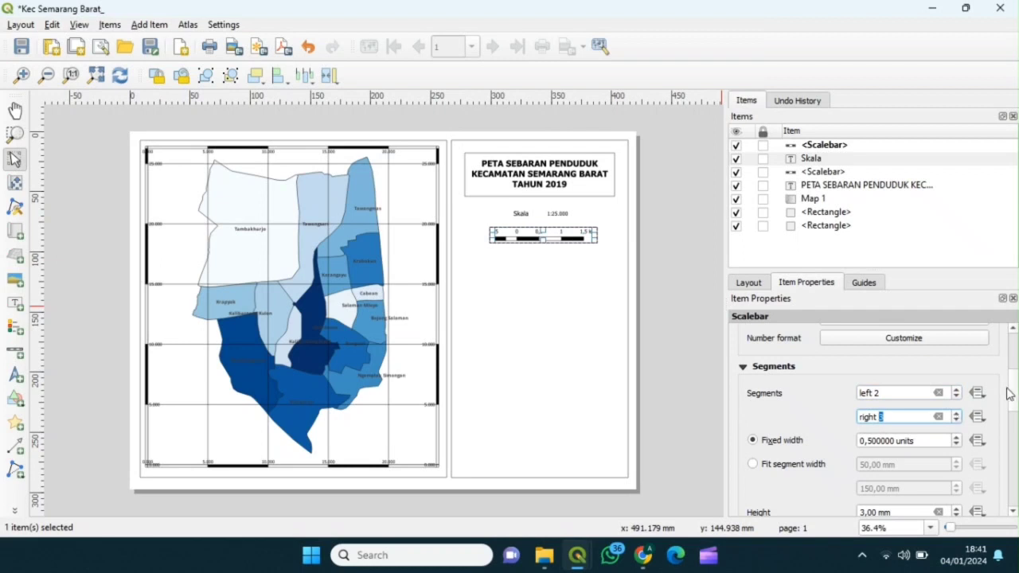
pyautogui.scroll(-3, 1012, 391)
pyautogui.scroll(-5, 1009, 411)
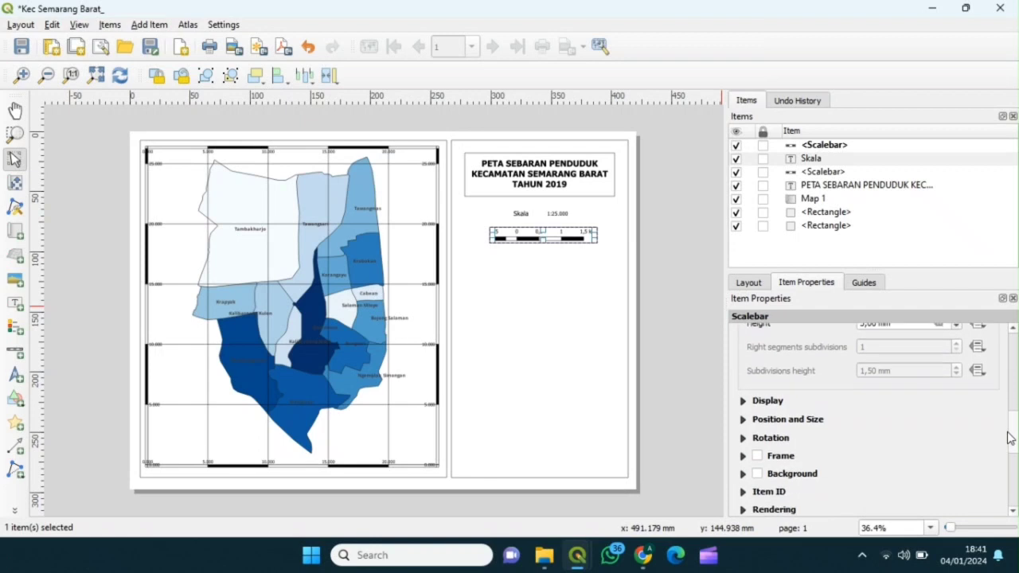
pyautogui.scroll(10, 1011, 438)
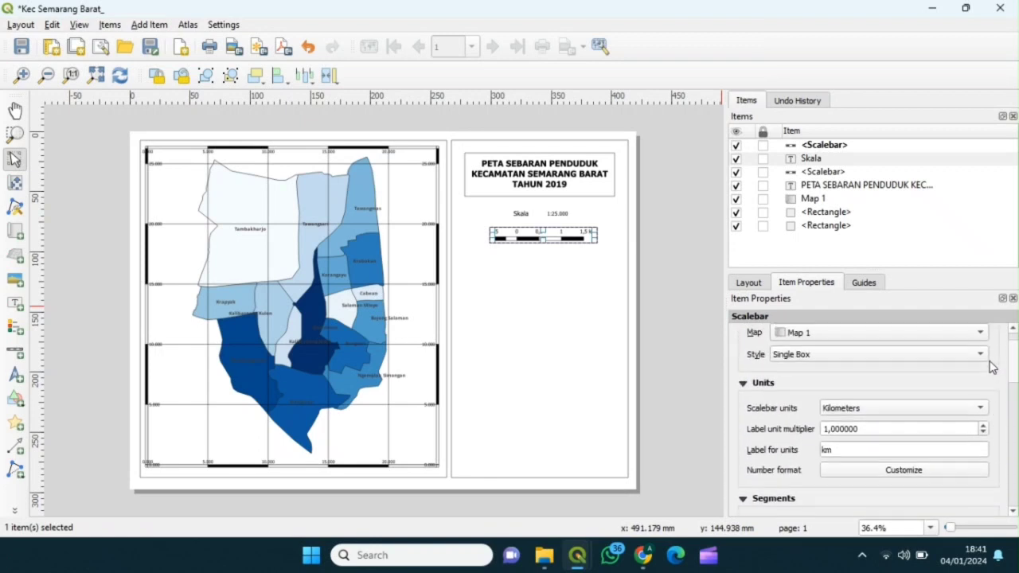
pyautogui.scroll(2, 992, 364)
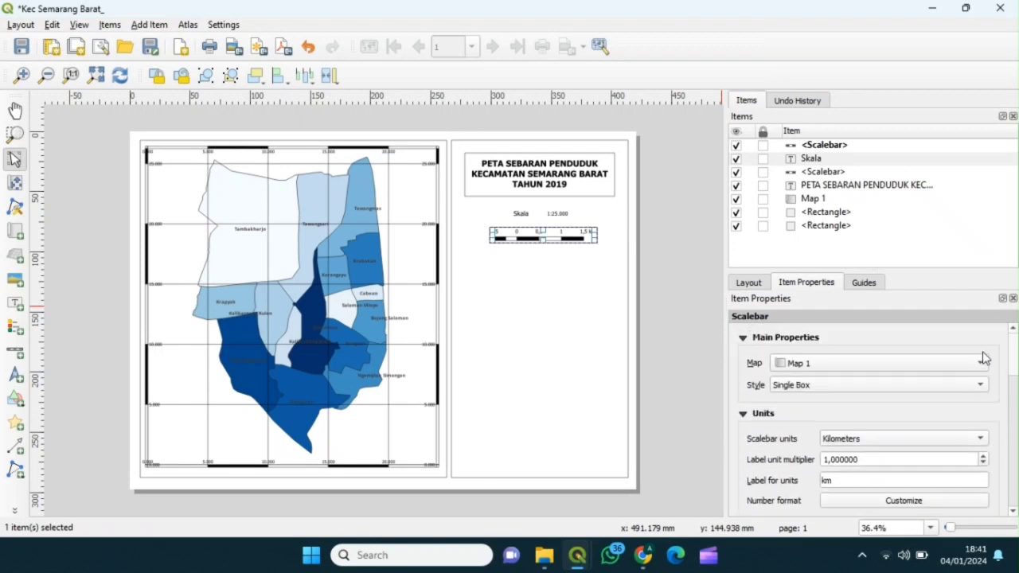
pyautogui.click(677, 324)
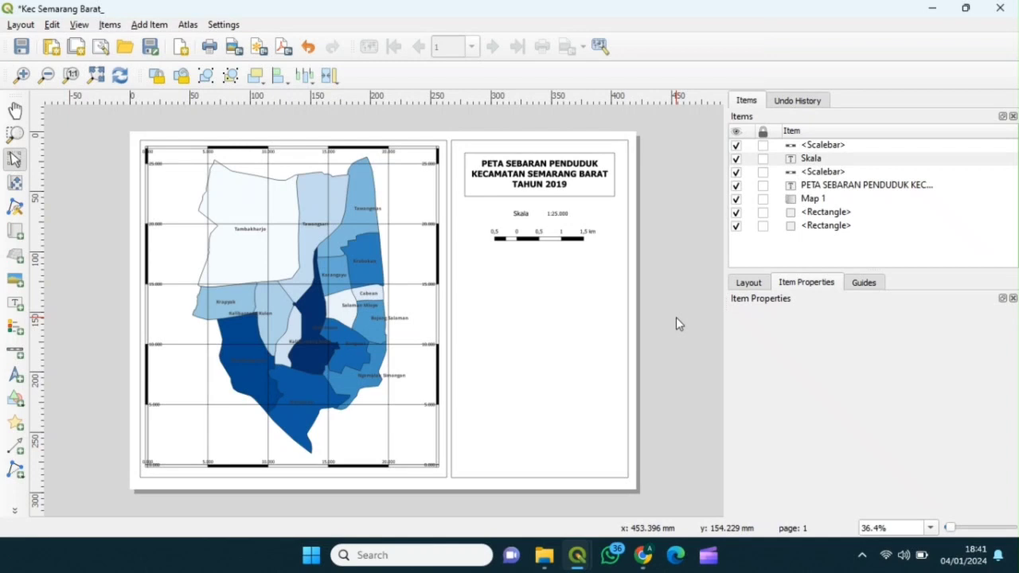
pyautogui.click(549, 262)
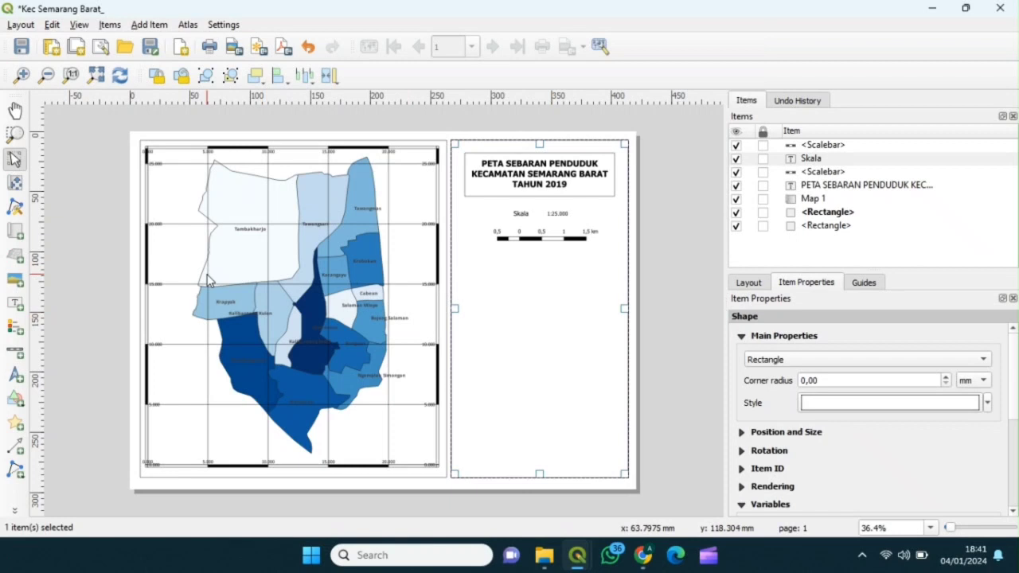
# Add a legend for Map 1 in the information panel, below the kilometre scale bar.
pyautogui.click(16, 333)
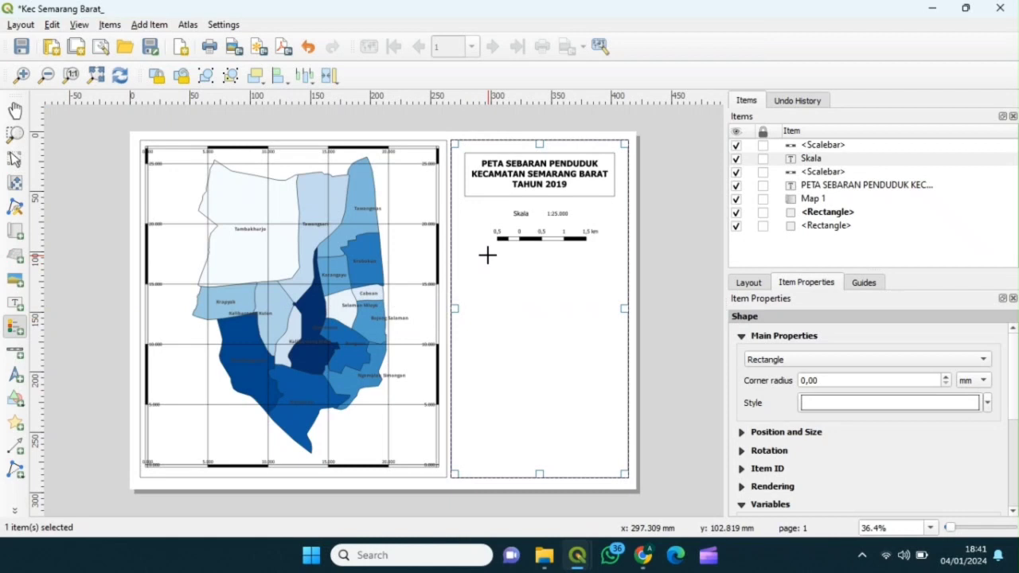
pyautogui.moveTo(488, 255); pyautogui.dragTo(608, 412)
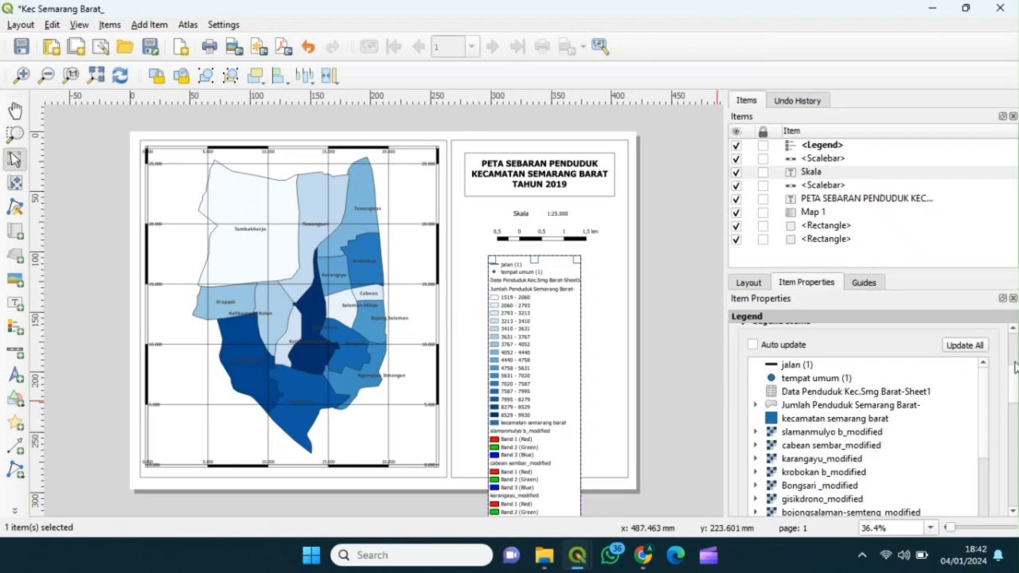
pyautogui.scroll(4, 1015, 366)
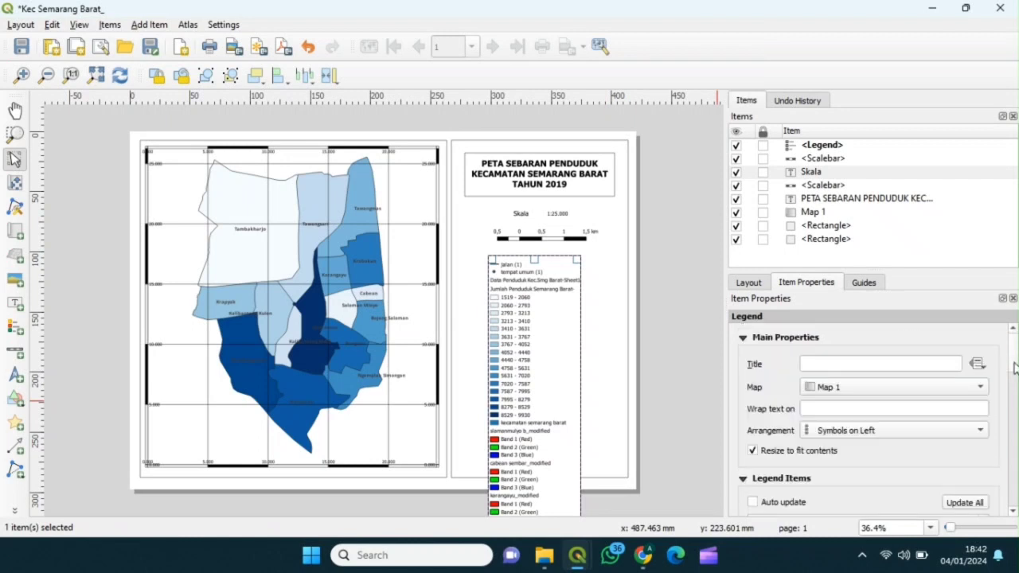
# Remove all "_modified" raster layers, Google Maps and Google Satellite Hybrid from the legend items, and undo the final extra removal.
pyautogui.scroll(-5, 1015, 366)
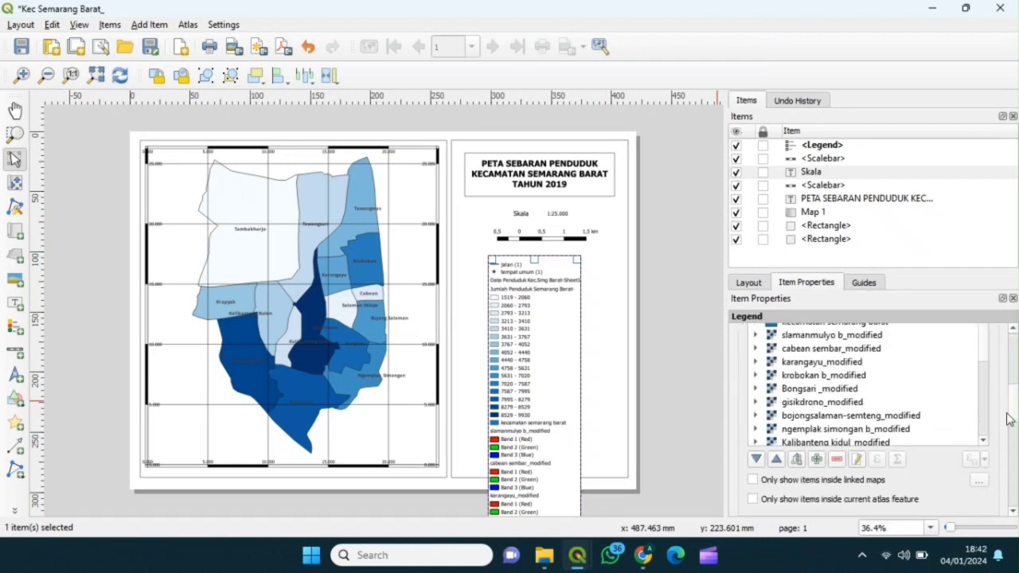
pyautogui.click(817, 336)
pyautogui.click(836, 461)
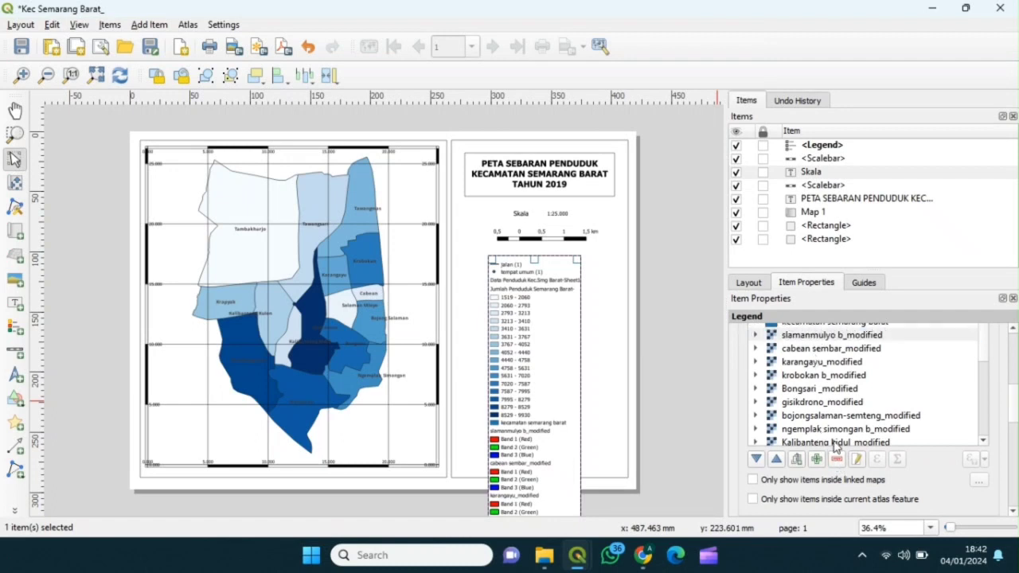
pyautogui.click(828, 350)
pyautogui.click(837, 460)
pyautogui.click(844, 388)
pyautogui.click(837, 459)
pyautogui.click(819, 414)
pyautogui.click(836, 459)
pyautogui.click(832, 401)
pyautogui.click(836, 460)
pyautogui.click(829, 388)
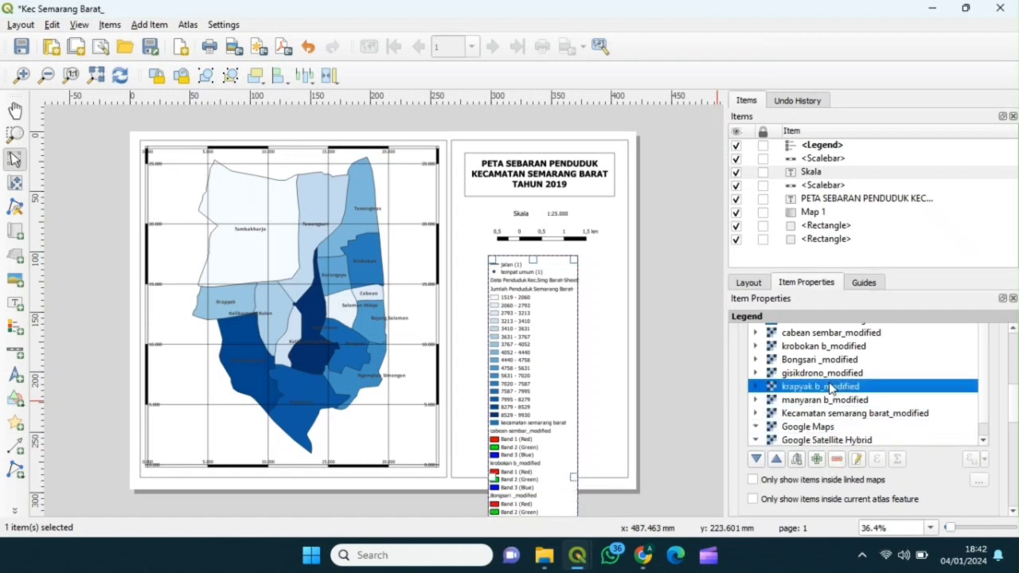
pyautogui.click(836, 460)
pyautogui.click(820, 391)
pyautogui.click(836, 459)
pyautogui.click(837, 460)
pyautogui.click(837, 460)
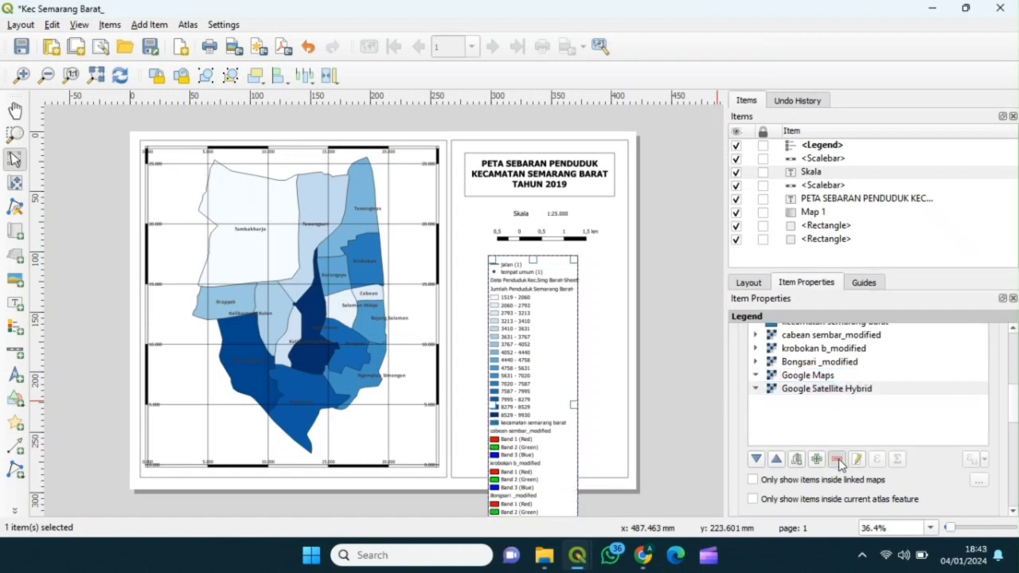
pyautogui.click(836, 460)
pyautogui.click(837, 460)
pyautogui.click(838, 460)
pyautogui.click(837, 461)
pyautogui.click(836, 461)
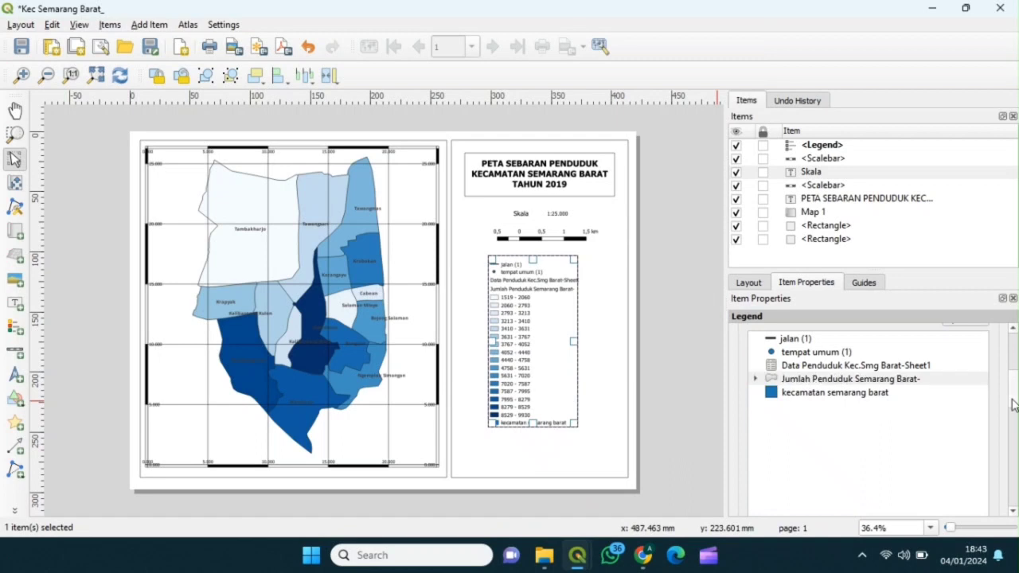
pyautogui.click(837, 460)
pyautogui.hotkey('ctrl', 'z')
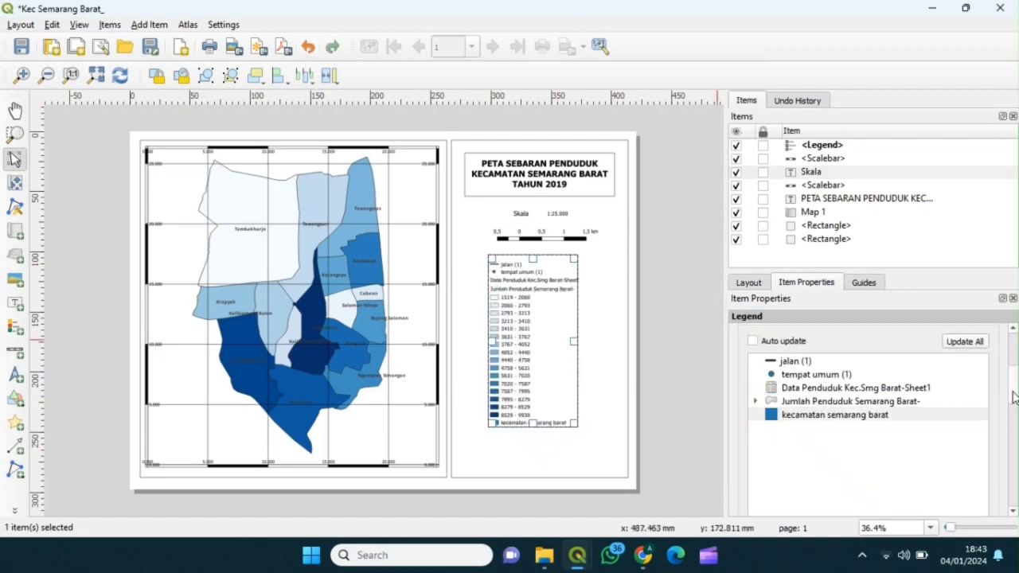
# Remove the road, public place, data sheet and kecamatan semarang barat entries from the legend, keeping only the Jumlah Penduduk classes.
pyautogui.scroll(-5, 1008, 414)
pyautogui.moveTo(1008, 416)
pyautogui.mouseDown()
pyautogui.moveTo(1010, 352)
pyautogui.moveTo(1015, 429)
pyautogui.mouseUp()
pyautogui.click(813, 367)
pyautogui.click(837, 505)
pyautogui.click(967, 409)
pyautogui.click(839, 442)
# Relabel the remaining legend group "Keterangan" followed by a blank line, and shift the legend toward the middle of the information panel.
pyautogui.click(876, 430)
pyautogui.click(860, 402)
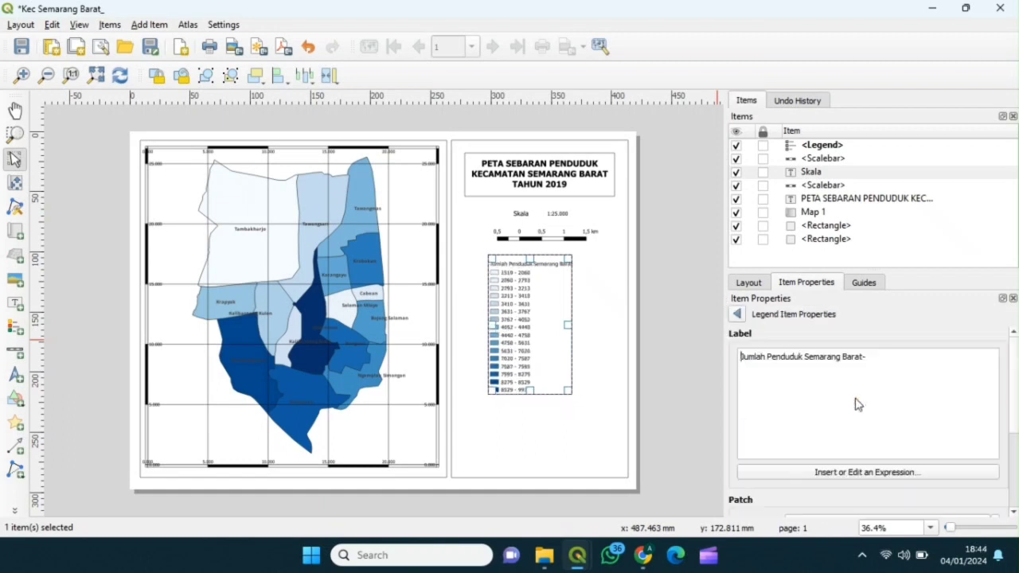
pyautogui.moveTo(876, 361); pyautogui.dragTo(718, 361)
pyautogui.press('BackSpace')
pyautogui.press('capslock')
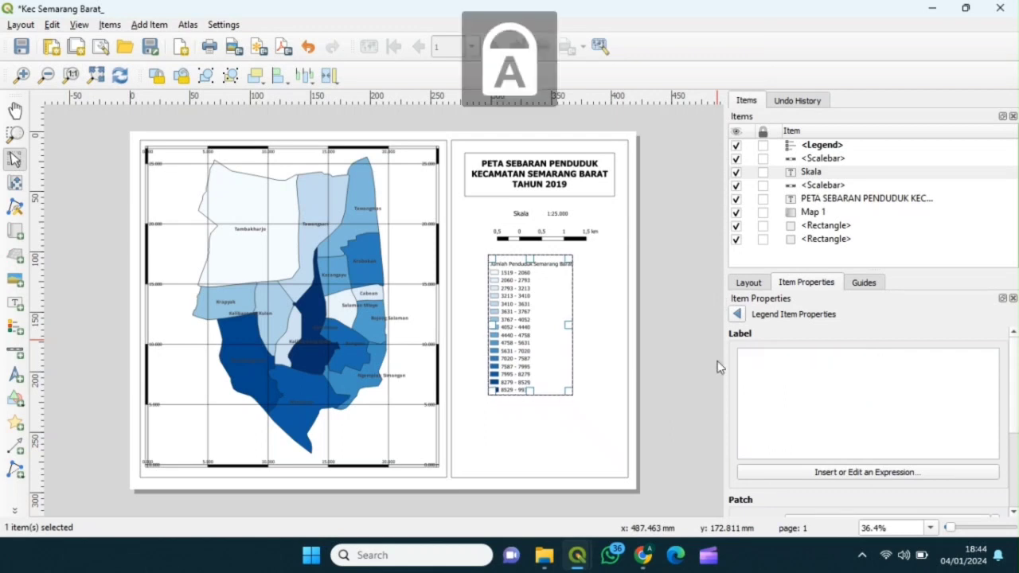
pyautogui.write('K')
pyautogui.press('capslock')
pyautogui.write('eter')
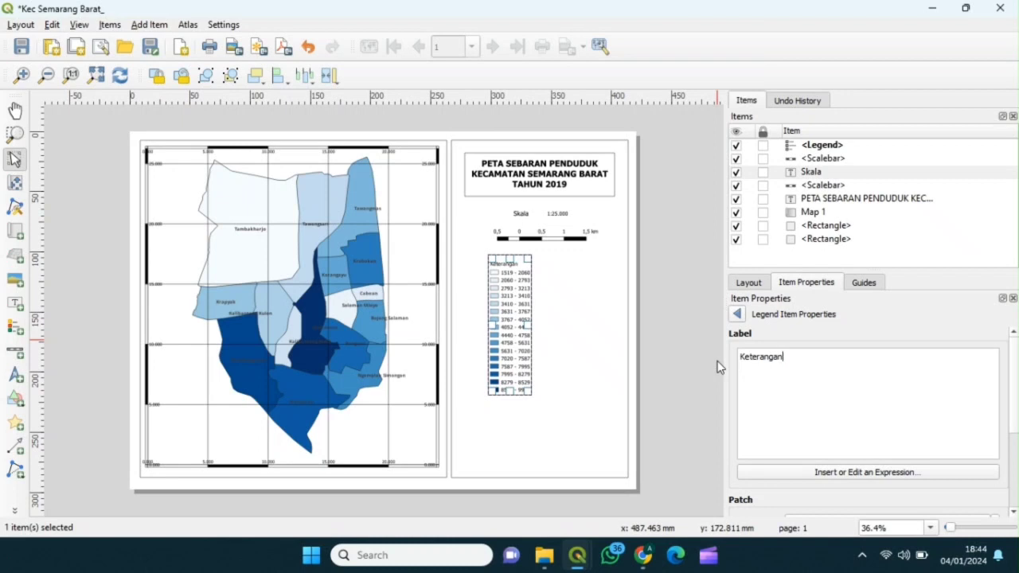
pyautogui.write('angan')
pyautogui.press('Return')
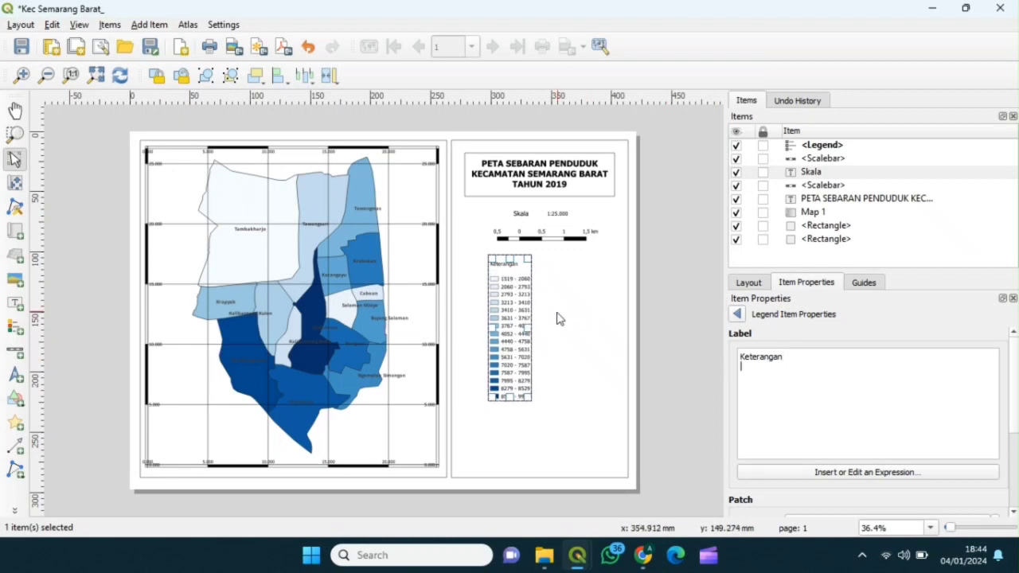
pyautogui.moveTo(529, 328); pyautogui.dragTo(570, 332)
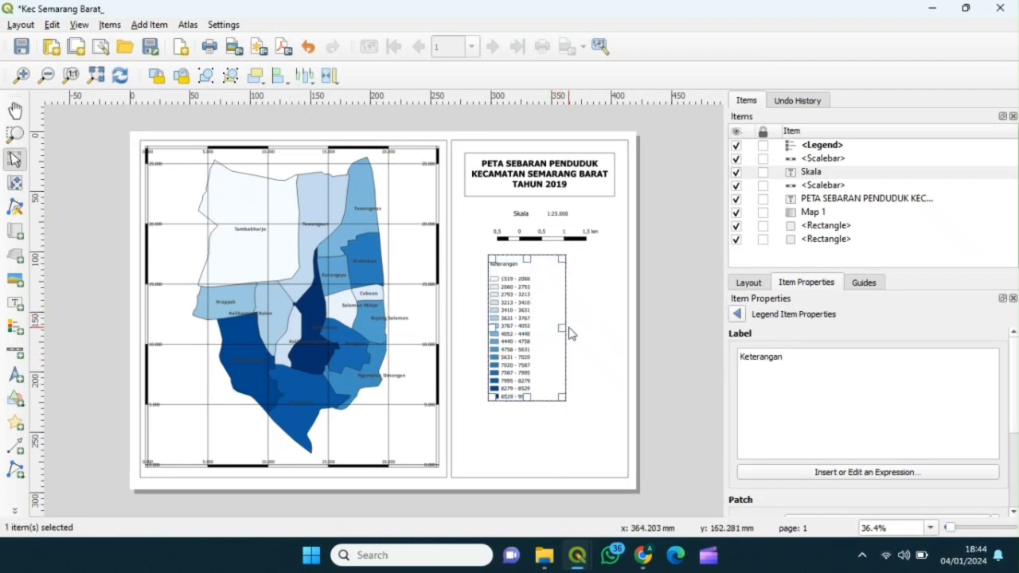
# Add a north arrow about 40 mm wide and 32 mm high below the legend, using the NorthArrow_10.svg symbol.
pyautogui.click(17, 380)
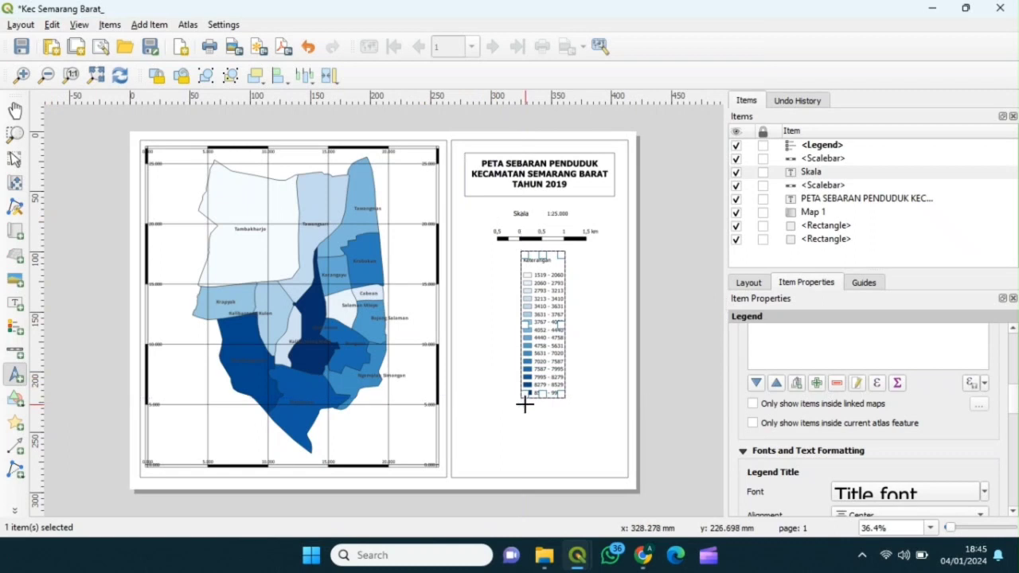
pyautogui.moveTo(526, 404)
pyautogui.mouseDown()
pyautogui.moveTo(542, 433)
pyautogui.moveTo(575, 443)
pyautogui.mouseUp()
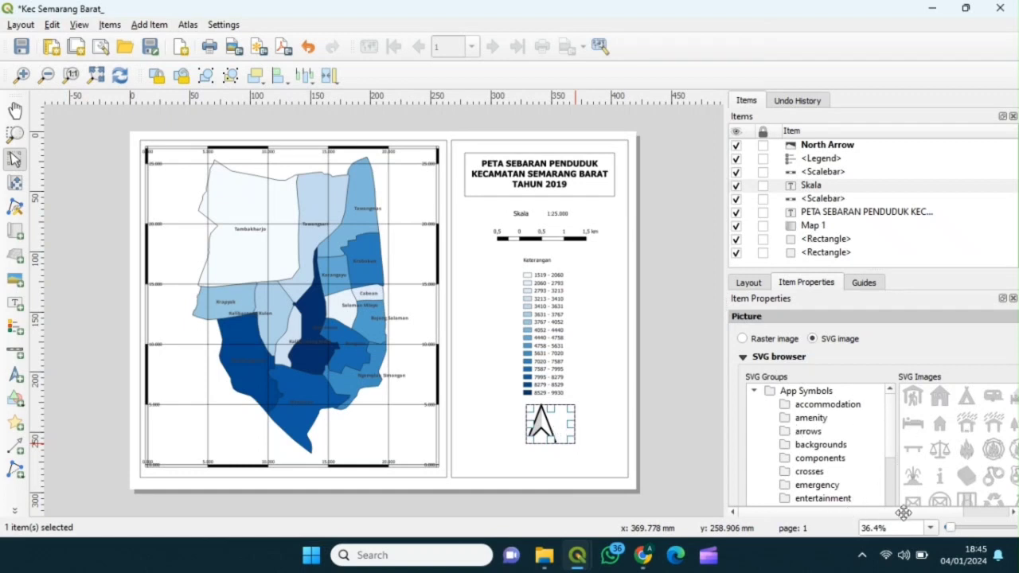
pyautogui.moveTo(910, 513); pyautogui.dragTo(968, 513)
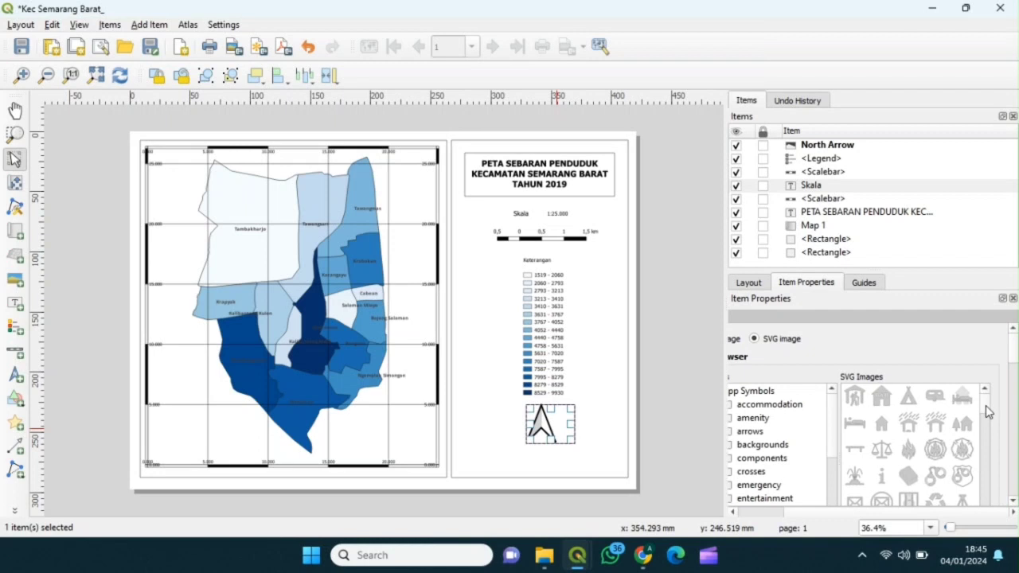
pyautogui.scroll(-5, 987, 410)
pyautogui.click(881, 430)
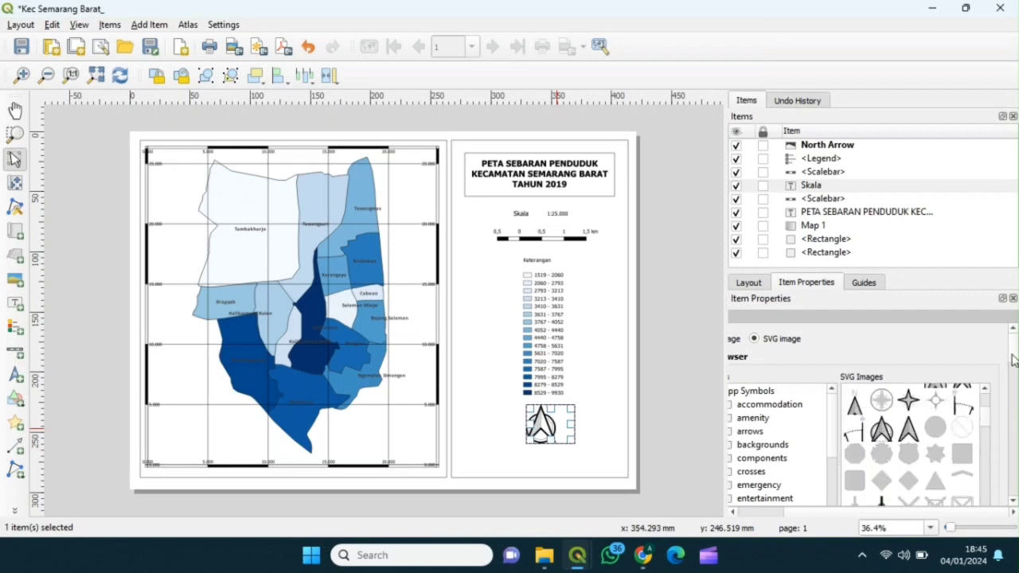
# Change the north arrow's fill color to a muted khaki yellow, keeping the black stroke.
pyautogui.scroll(-4, 1012, 360)
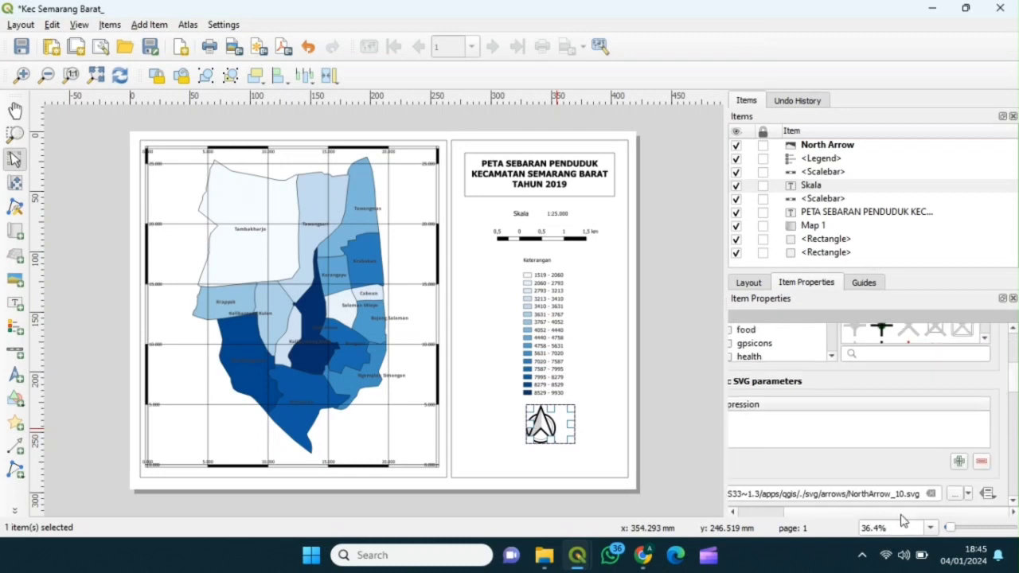
pyautogui.moveTo(898, 513); pyautogui.dragTo(823, 516)
pyautogui.scroll(-3, 868, 411)
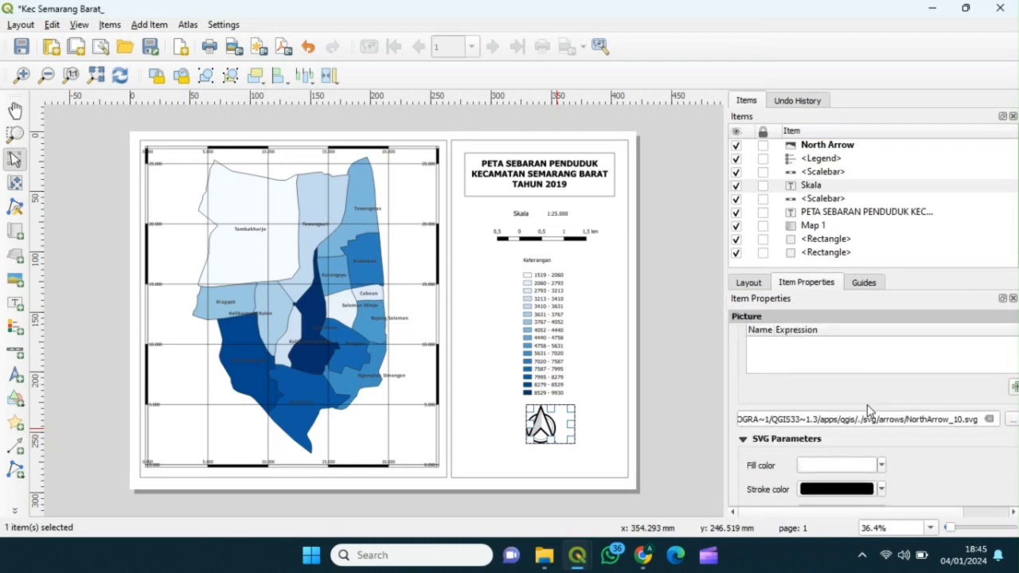
pyautogui.click(882, 416)
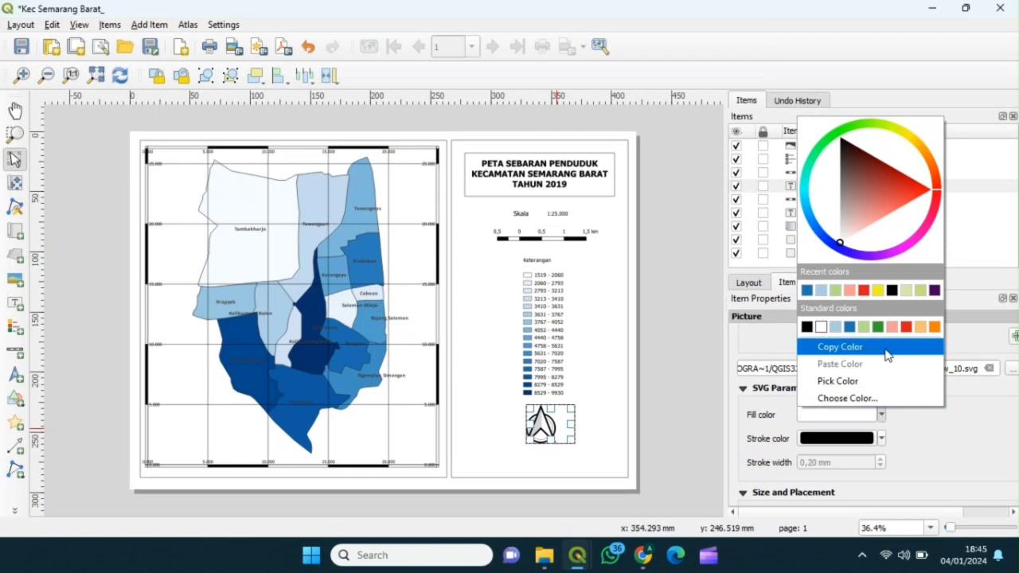
pyautogui.click(879, 292)
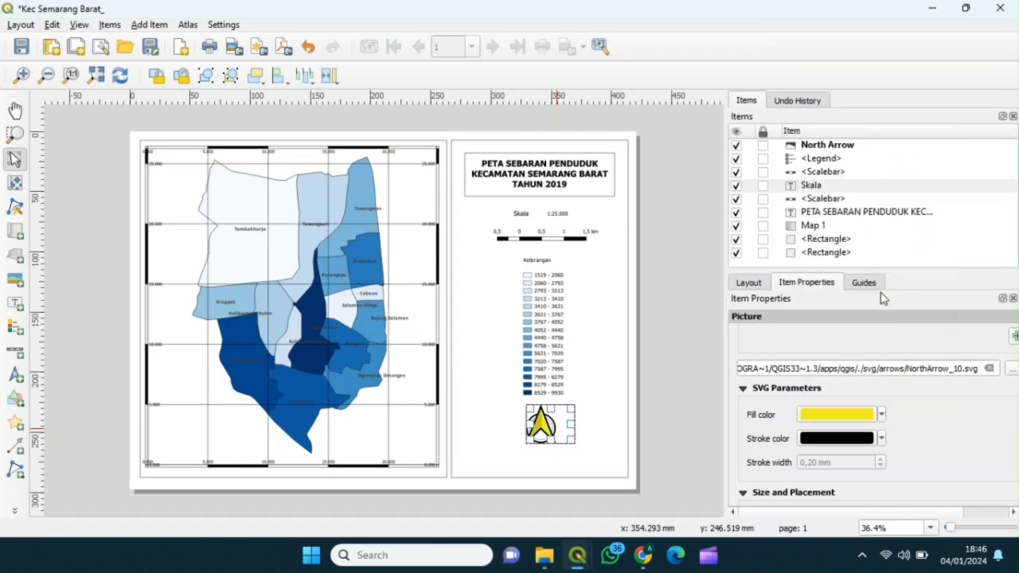
pyautogui.click(882, 415)
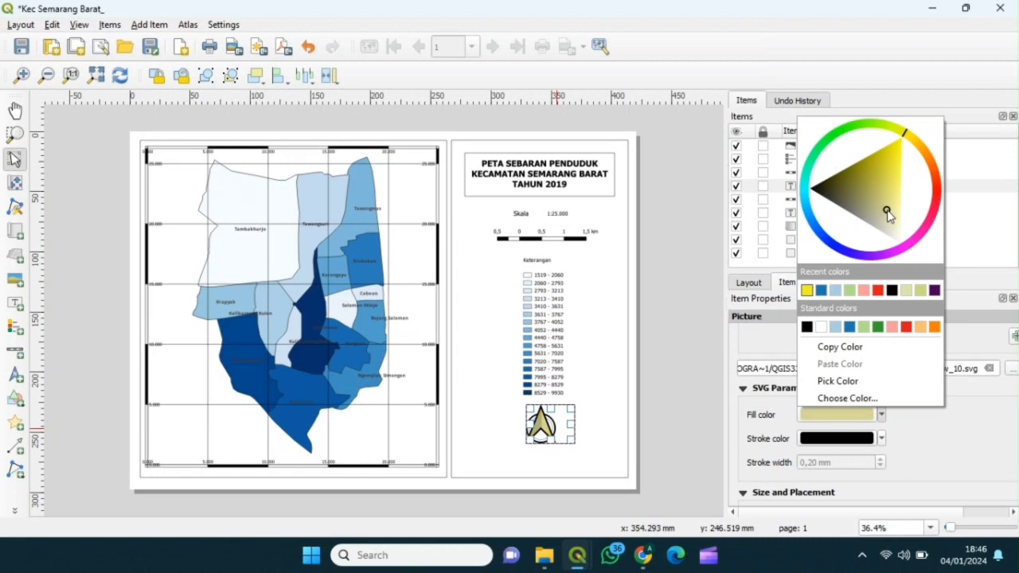
pyautogui.click(918, 414)
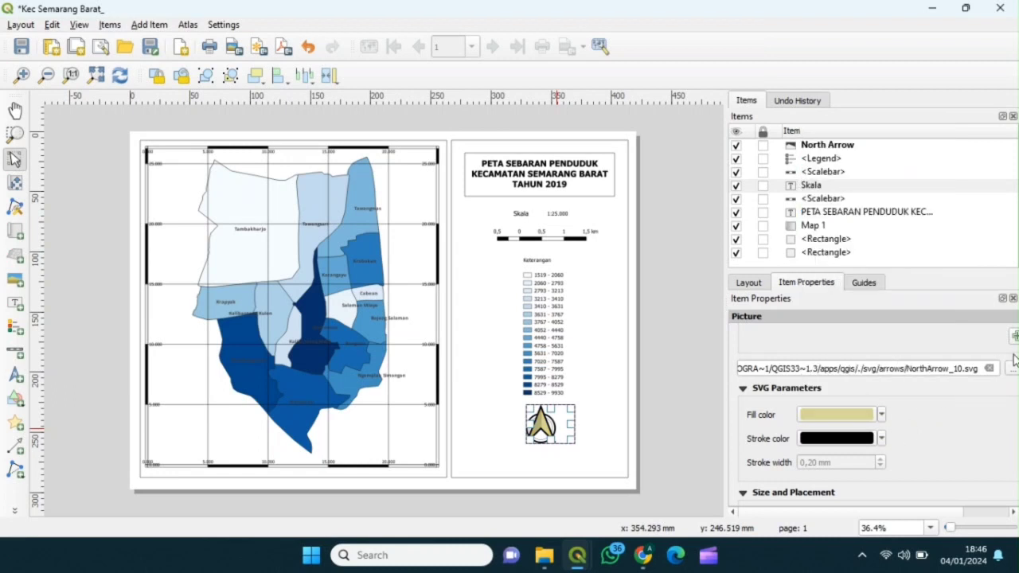
# Set the placement of the north arrow picture within its frame to Middle.
pyautogui.scroll(-4, 918, 445)
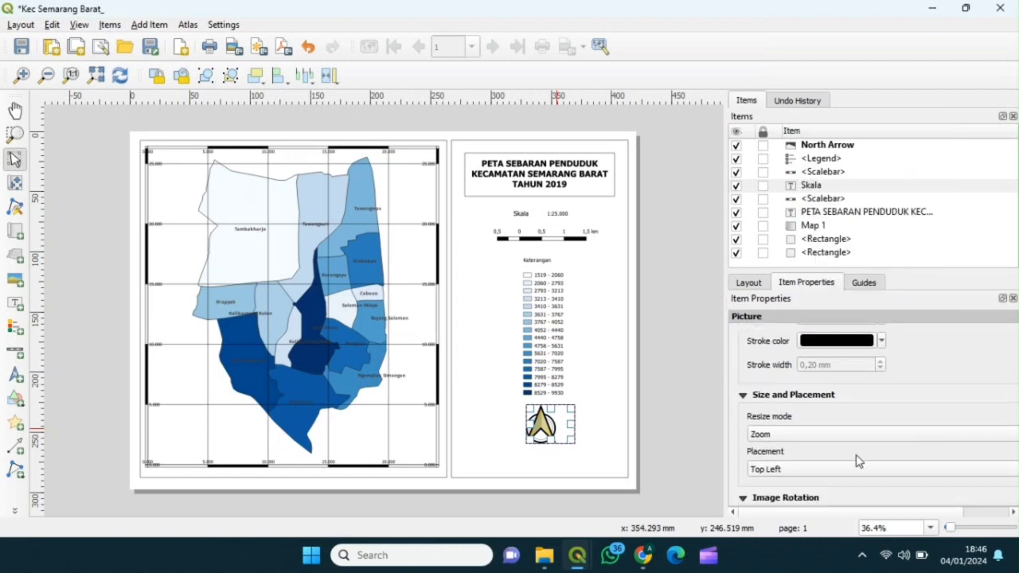
pyautogui.click(808, 471)
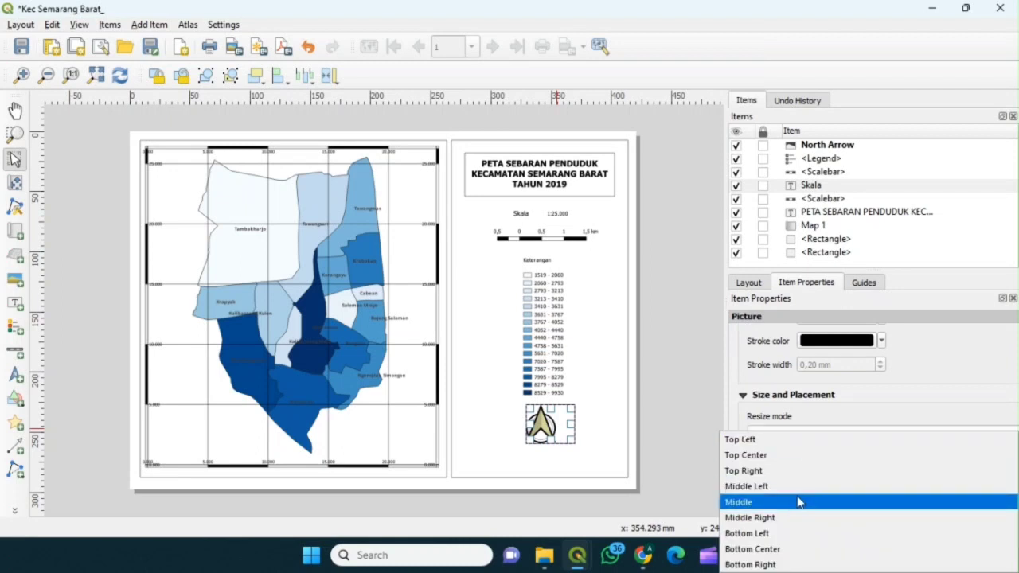
pyautogui.click(800, 502)
pyautogui.scroll(-6, 802, 491)
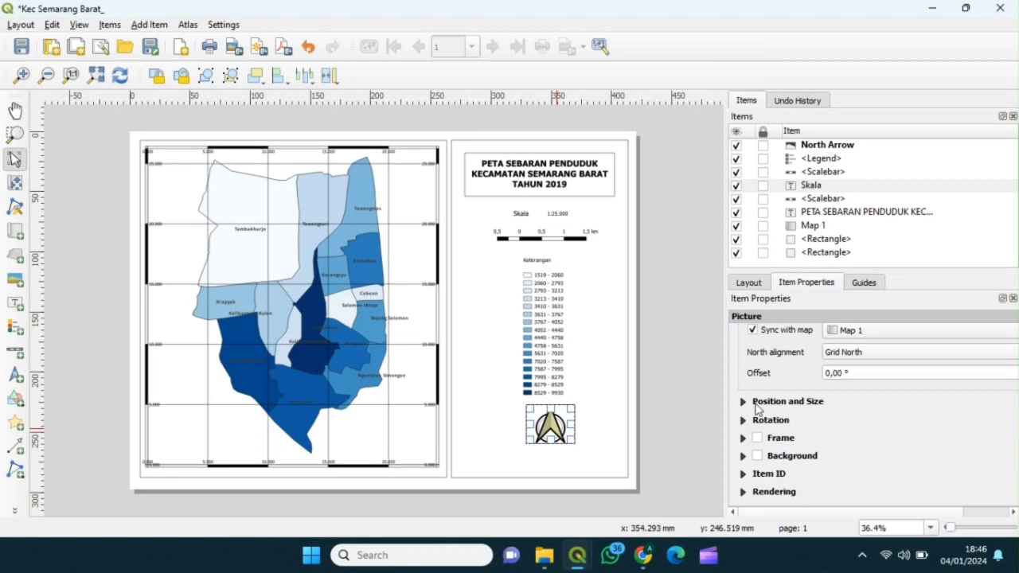
pyautogui.click(755, 404)
pyautogui.click(756, 403)
# Shift the legend and the north arrow slightly upward in the information panel, keeping the arrow directly below the legend.
pyautogui.click(662, 416)
pyautogui.moveTo(559, 441); pyautogui.dragTo(559, 431)
pyautogui.moveTo(536, 349); pyautogui.dragTo(538, 337)
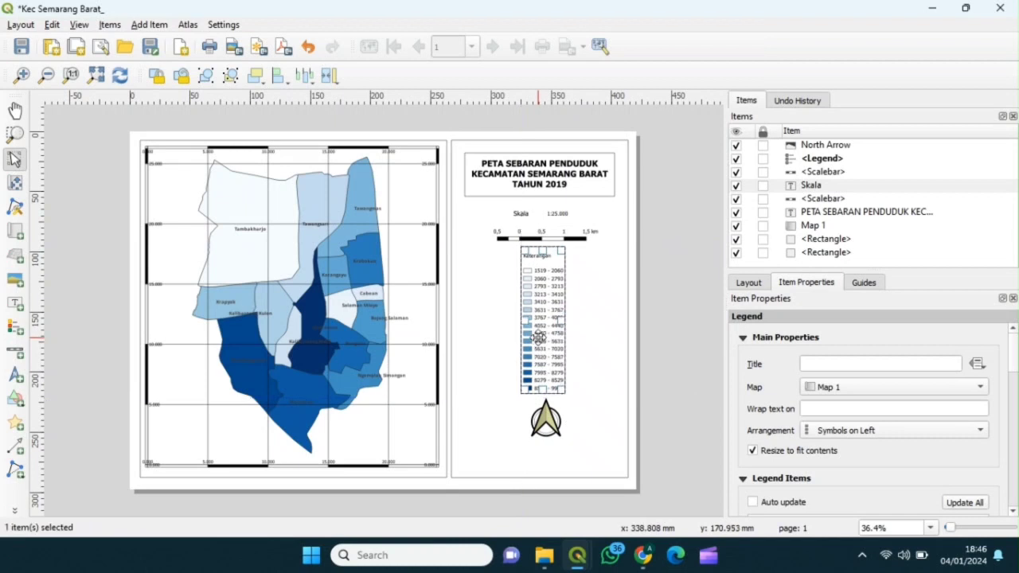
pyautogui.click(544, 414)
pyautogui.moveTo(542, 414); pyautogui.dragTo(541, 410)
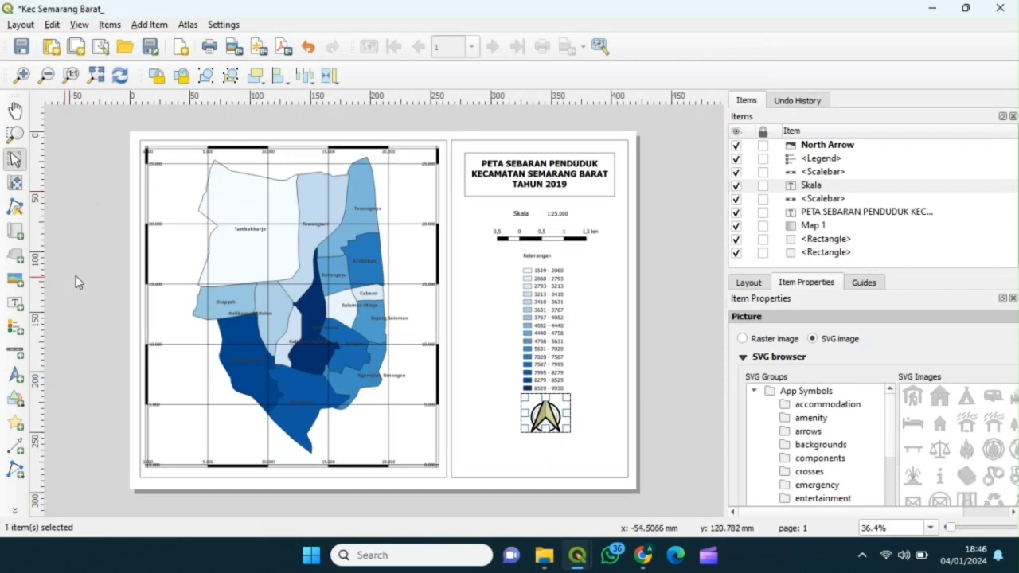
# Add a raster picture about 36 mm wide and 25 mm high below the north arrow, using "logo udinus 1" from the Pictures folder.
pyautogui.click(16, 280)
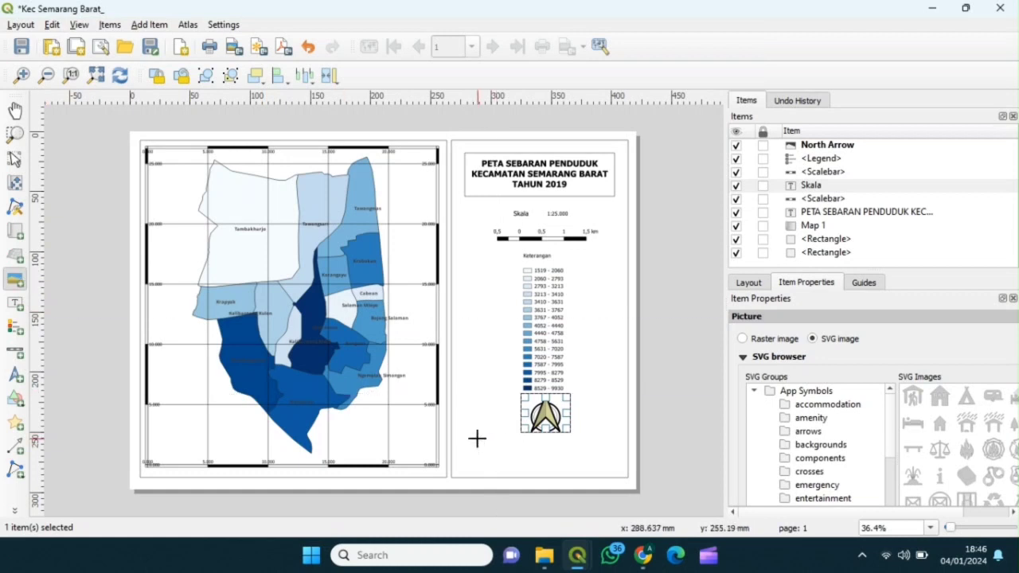
pyautogui.moveTo(491, 442); pyautogui.dragTo(534, 472)
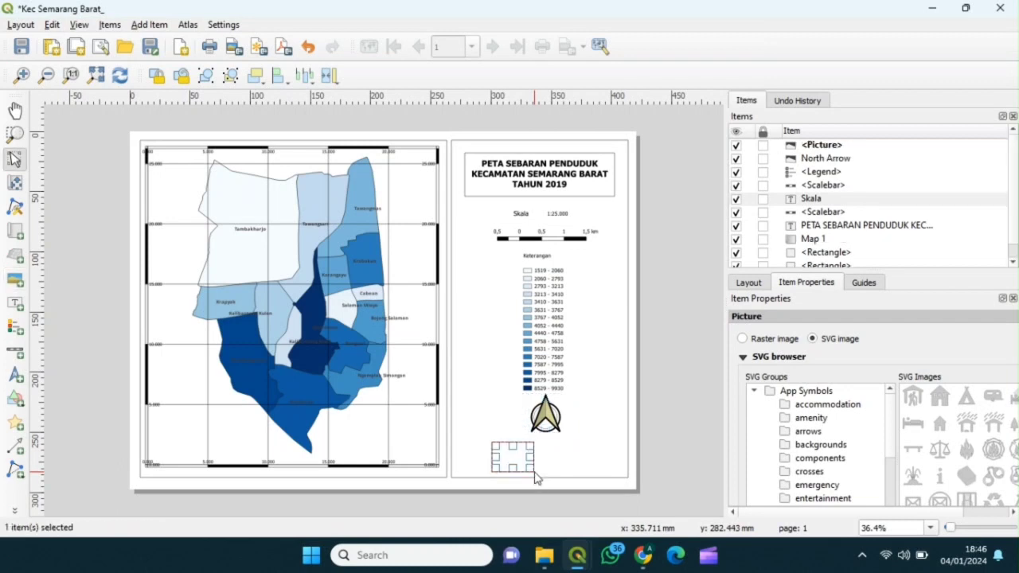
pyautogui.click(743, 339)
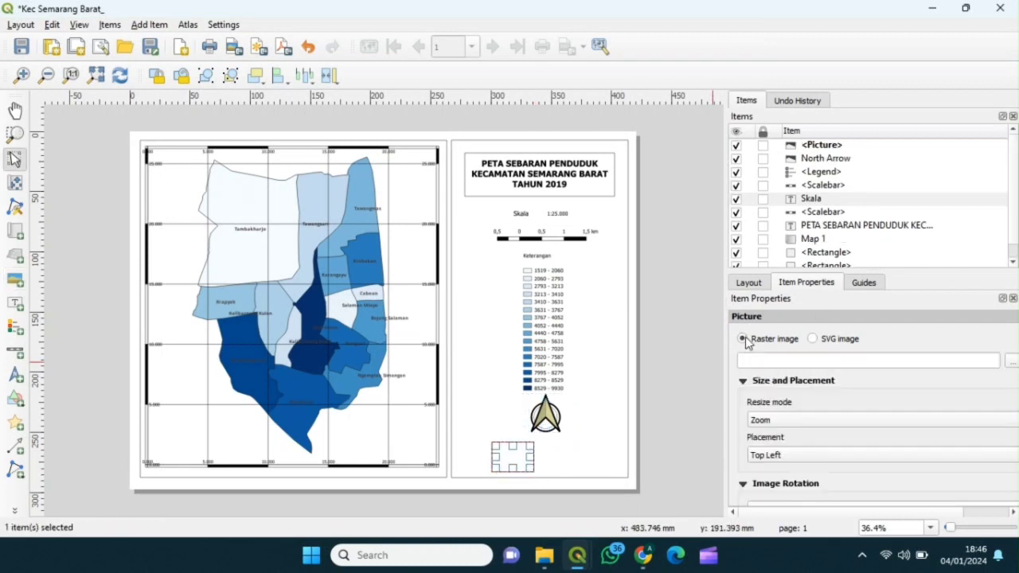
pyautogui.click(1011, 362)
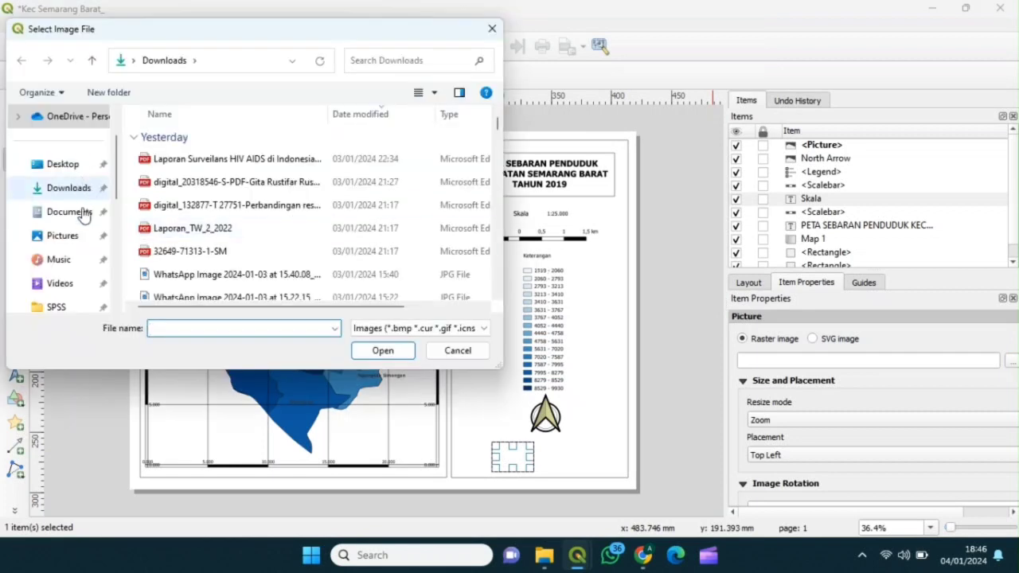
pyautogui.click(57, 241)
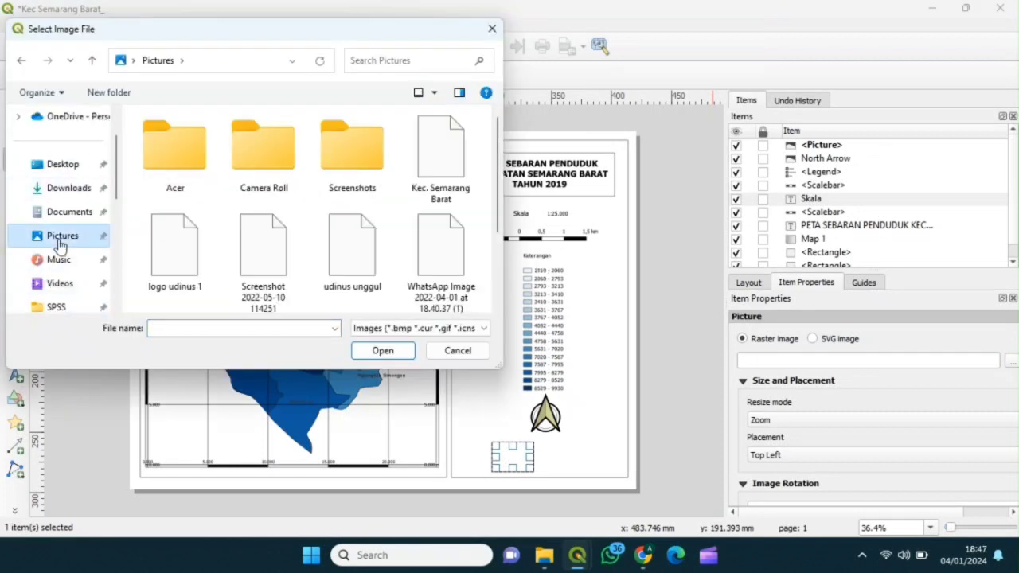
pyautogui.click(166, 262)
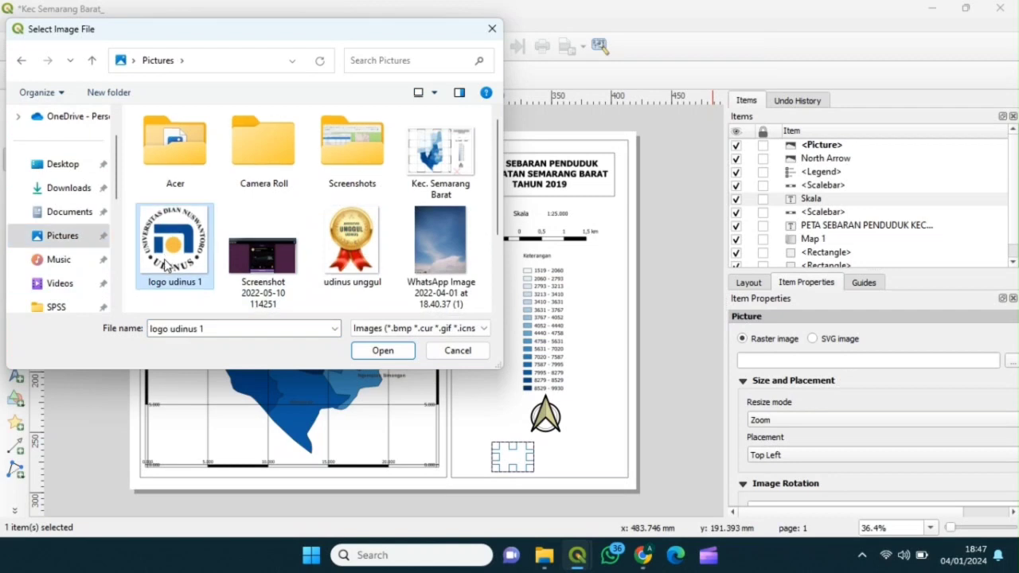
pyautogui.click(383, 351)
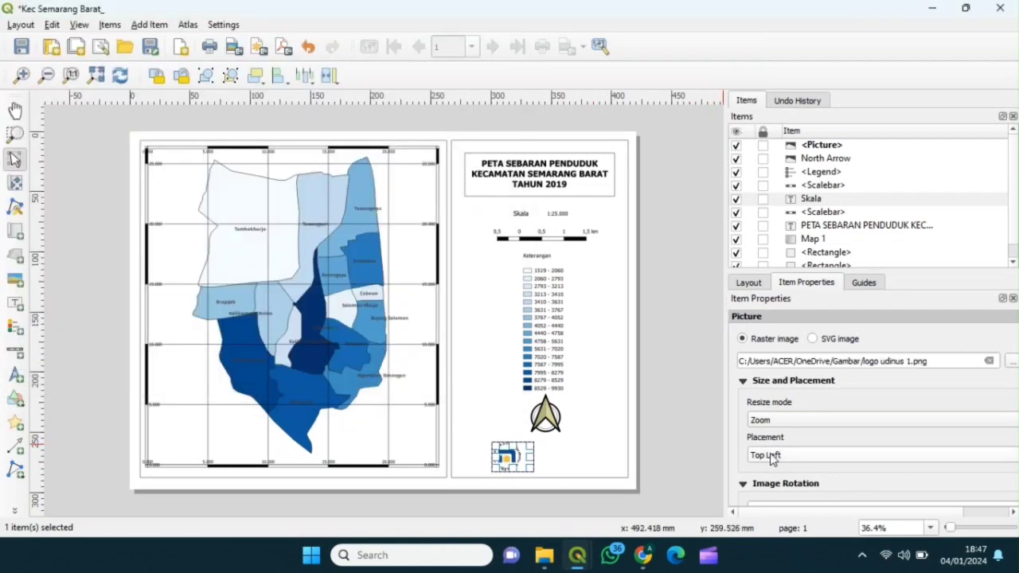
# Set the university logo's placement to Middle with resize mode Zoom, and enlarge its frame to about 40 mm wide.
pyautogui.click(795, 454)
pyautogui.click(796, 500)
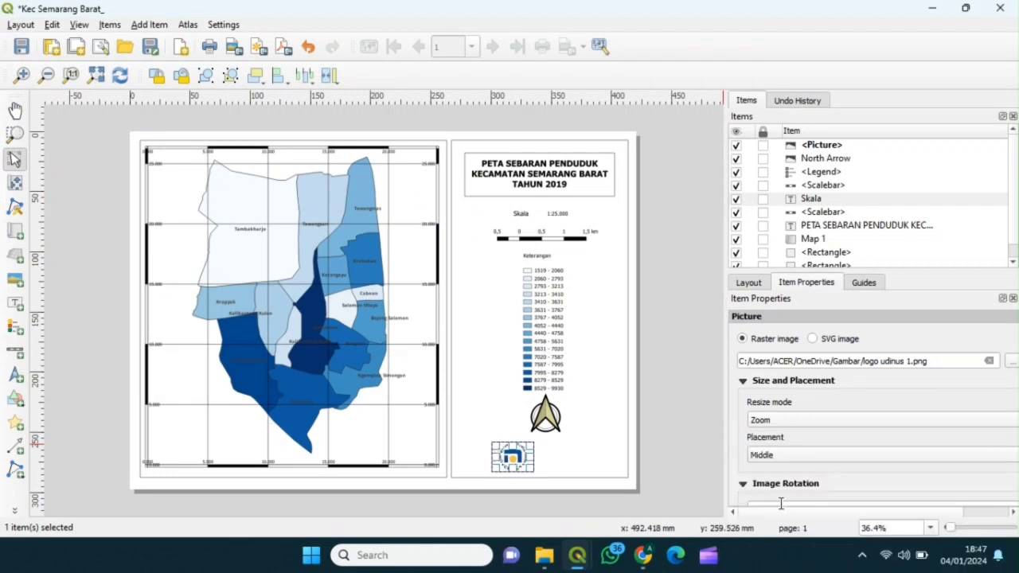
pyautogui.scroll(-5, 1018, 385)
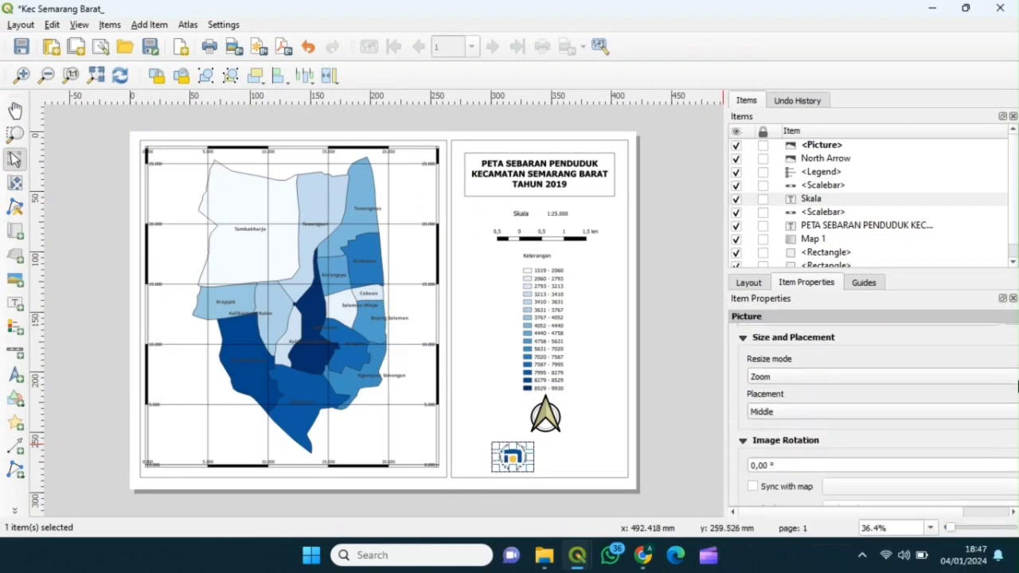
pyautogui.scroll(5, 1017, 385)
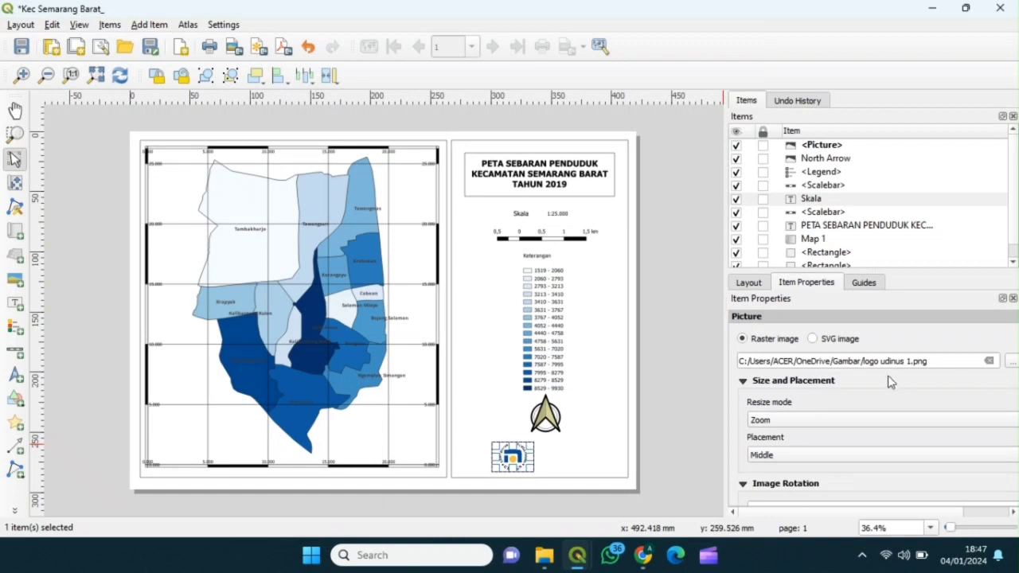
pyautogui.click(847, 420)
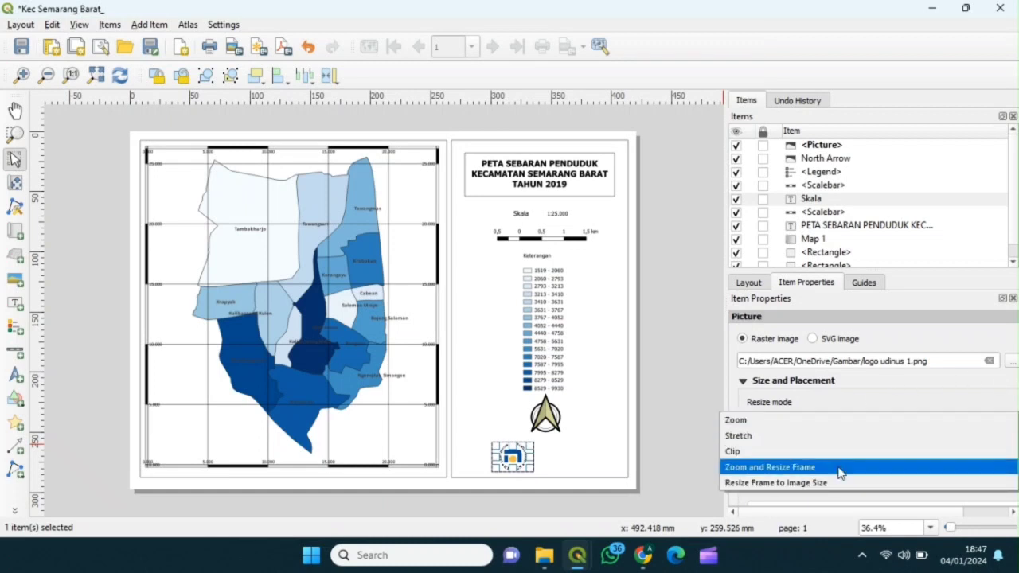
pyautogui.click(818, 427)
pyautogui.moveTo(531, 470); pyautogui.dragTo(536, 471)
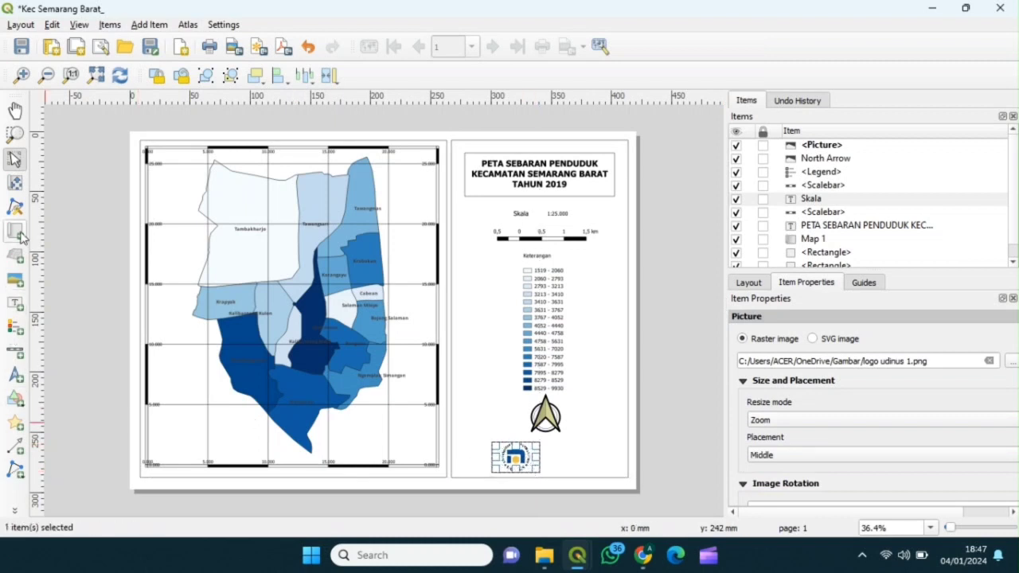
# Add the raster picture "udinus unggul", about 36 mm wide, beside the university logo, and center both logos below the north arrow.
pyautogui.click(15, 279)
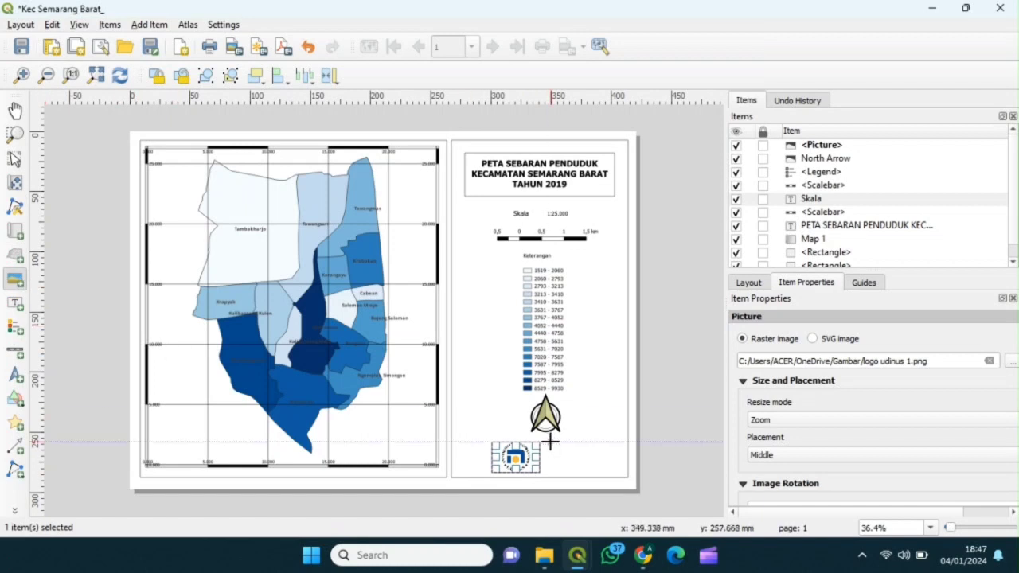
pyautogui.moveTo(550, 442); pyautogui.dragTo(594, 473)
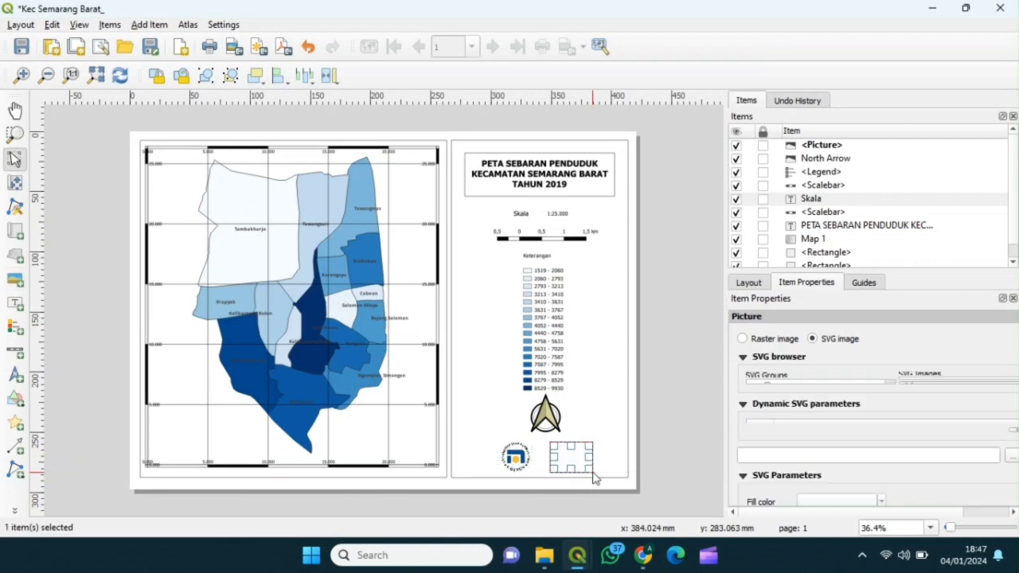
pyautogui.click(742, 339)
pyautogui.click(1011, 360)
pyautogui.click(338, 243)
pyautogui.click(383, 350)
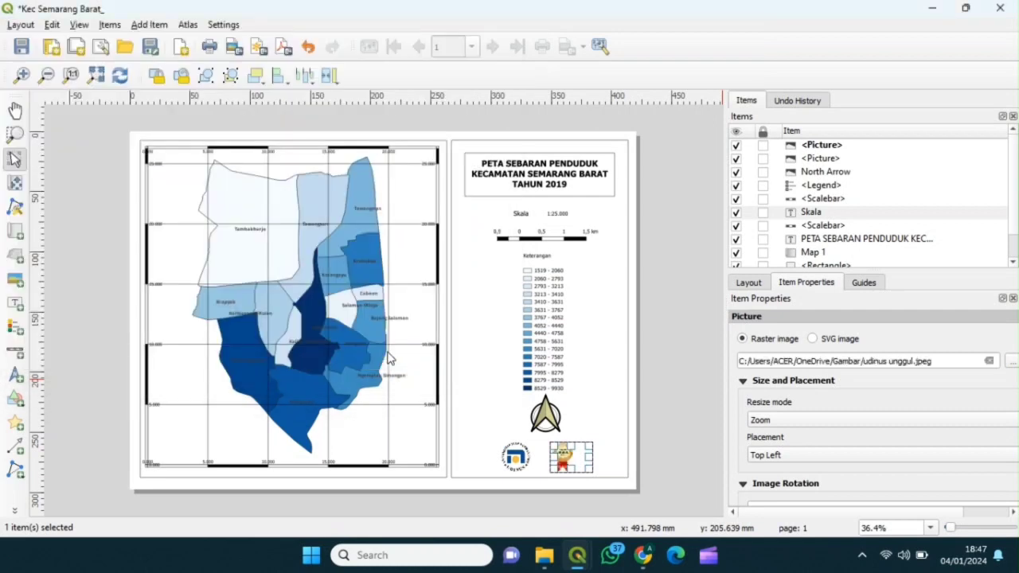
pyautogui.click(615, 434)
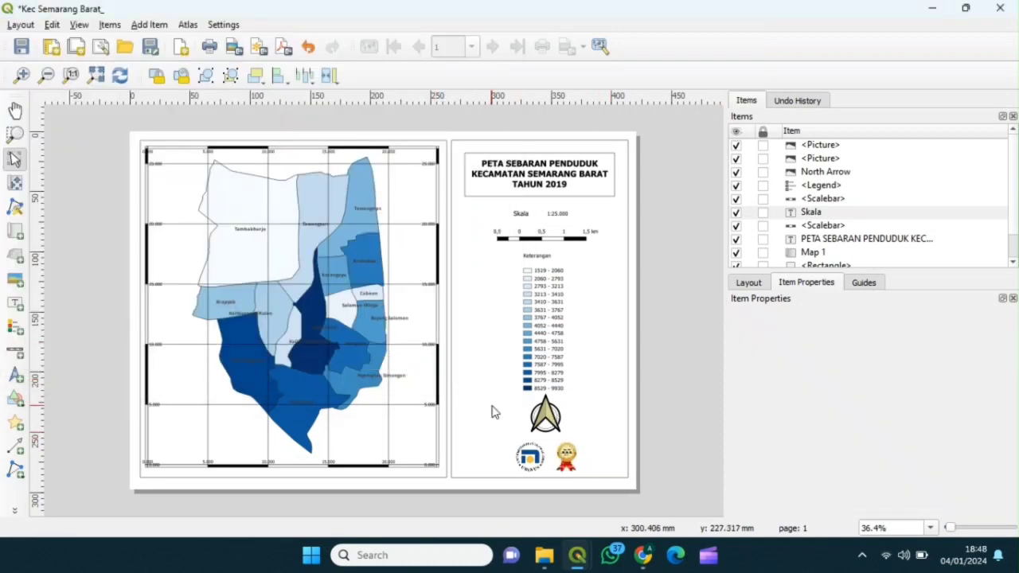
# Export the layout as a PNG image named "layout Kec Semarang Barat_" in the Downloads folder at 300 dpi.
pyautogui.click(21, 26)
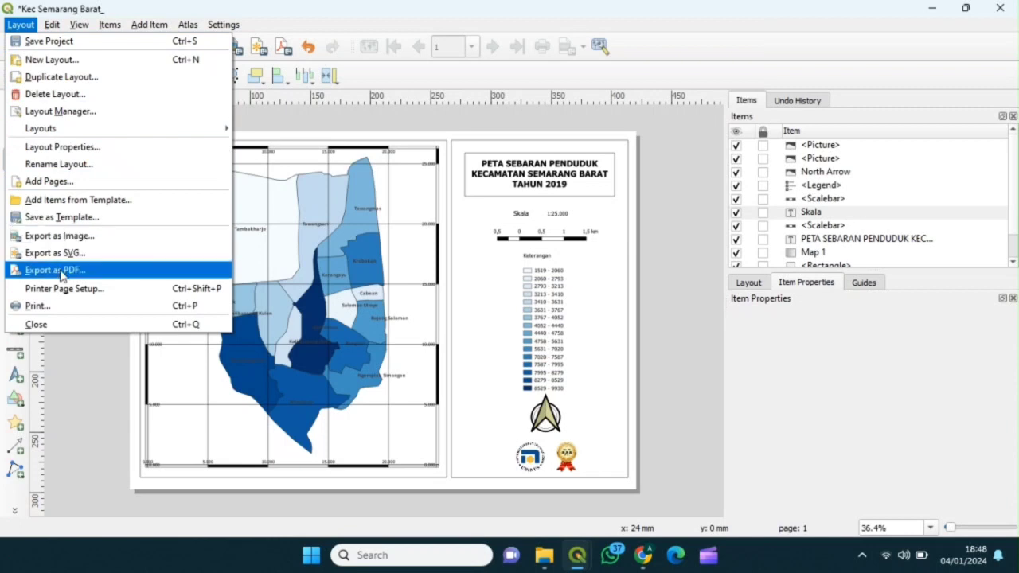
pyautogui.click(61, 239)
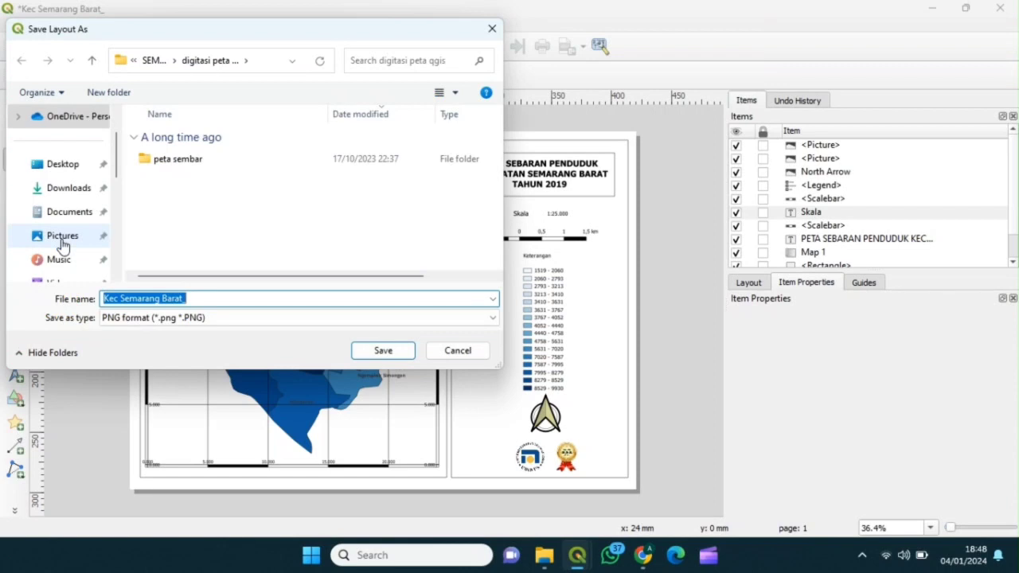
pyautogui.click(70, 190)
pyautogui.click(201, 299)
pyautogui.click(202, 298)
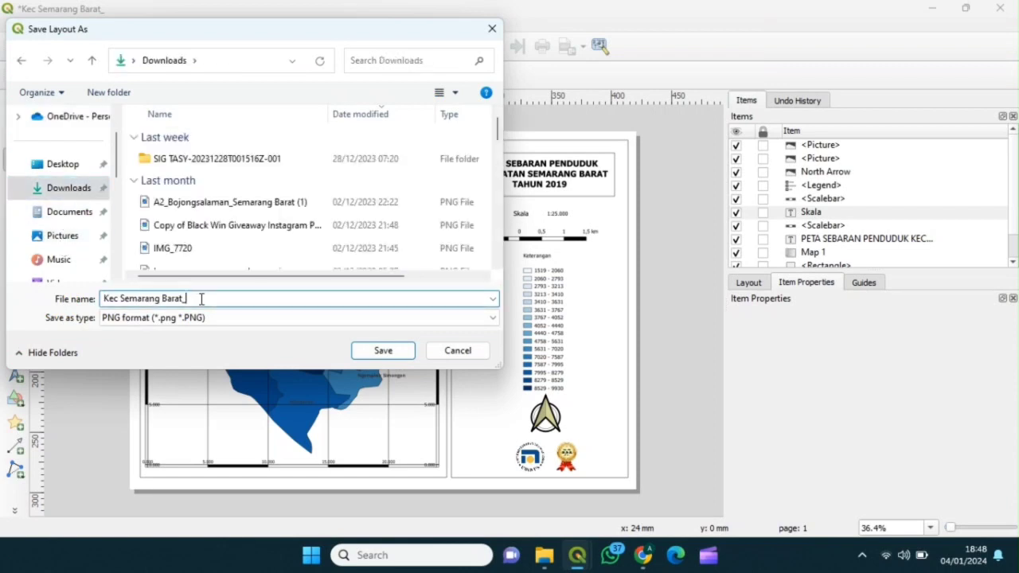
pyautogui.click(105, 299)
pyautogui.write('layou')
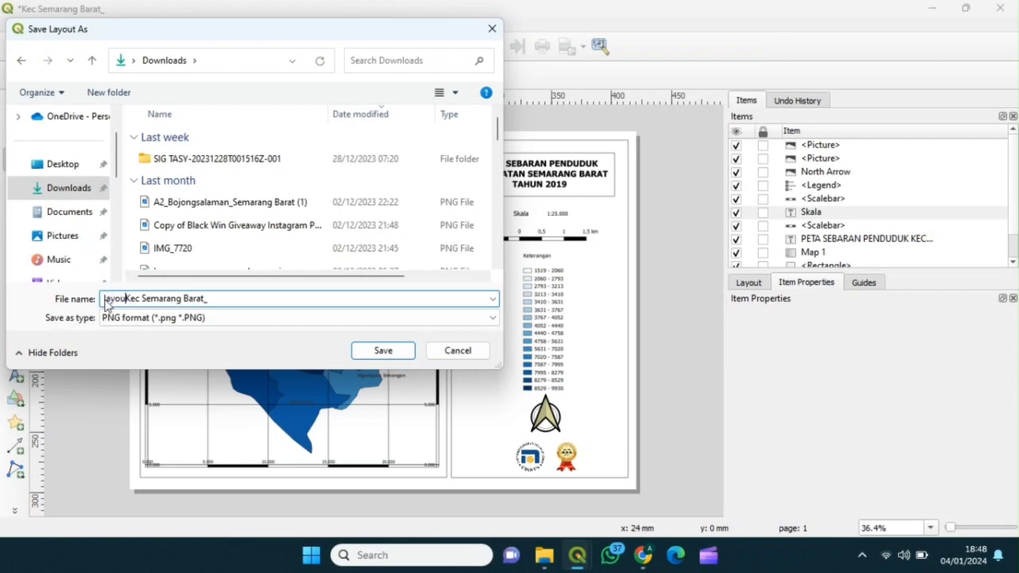
pyautogui.press('BackSpace')
pyautogui.write('t')
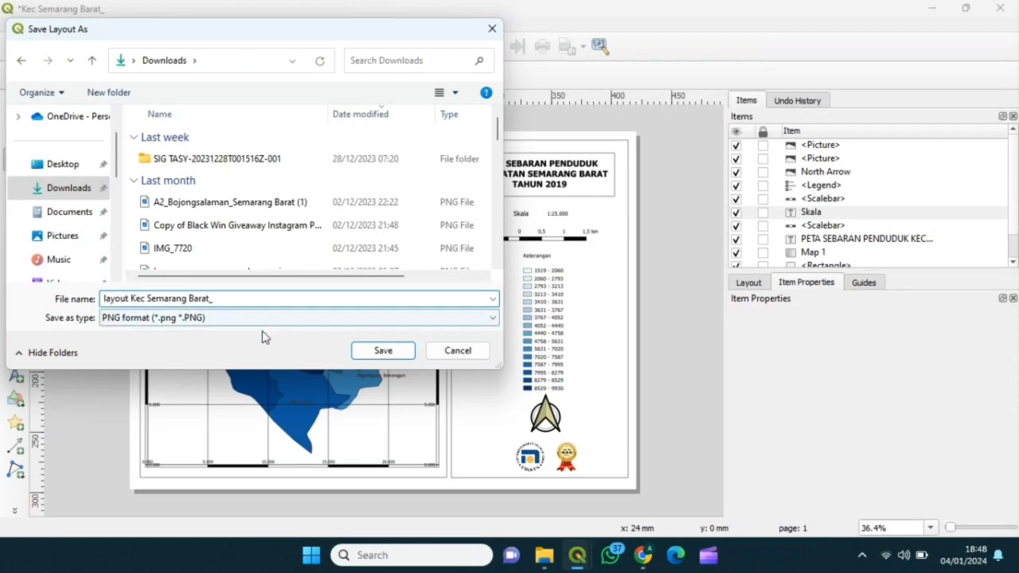
pyautogui.click(382, 351)
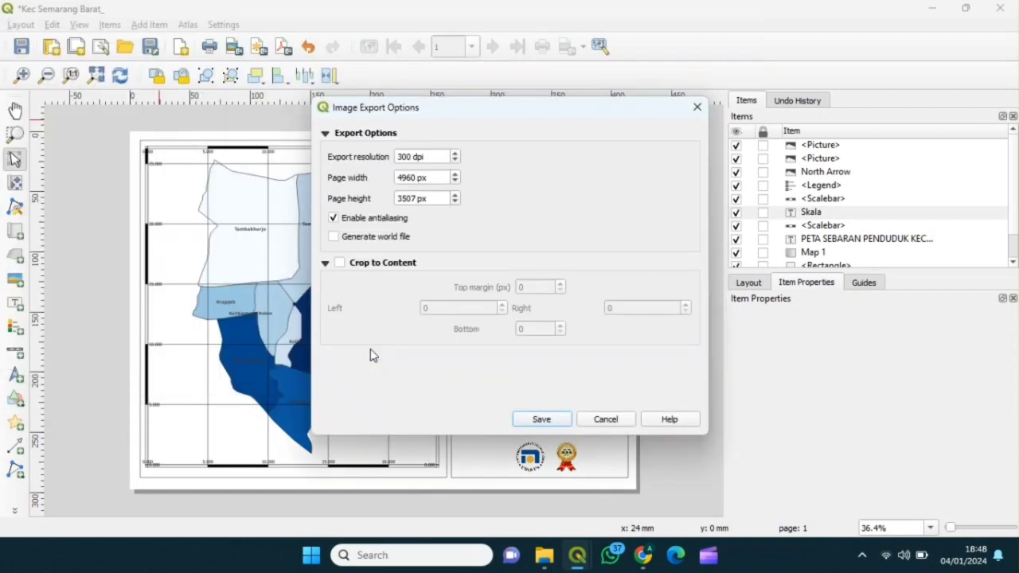
pyautogui.click(527, 418)
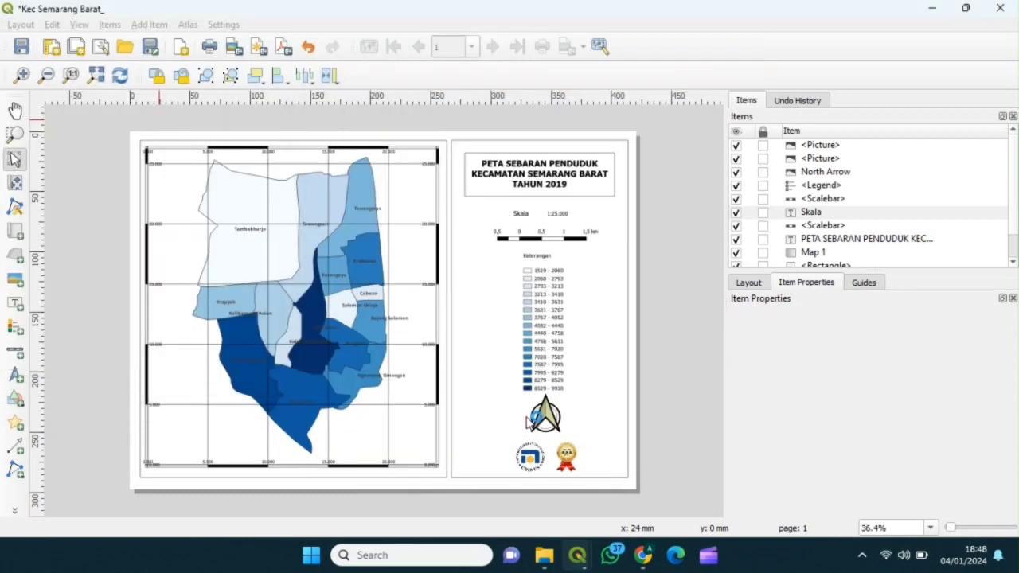